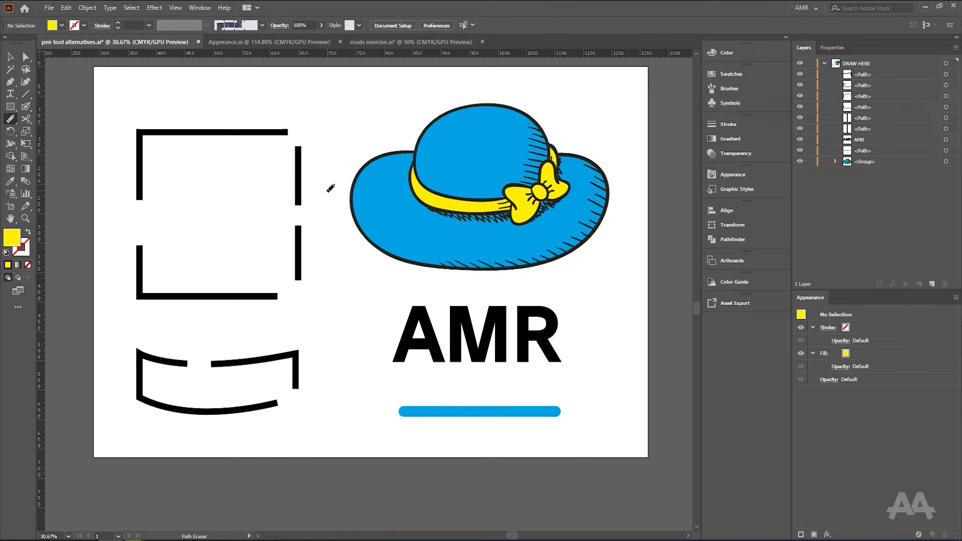
key(n)
drag(245, 105, 333, 103)
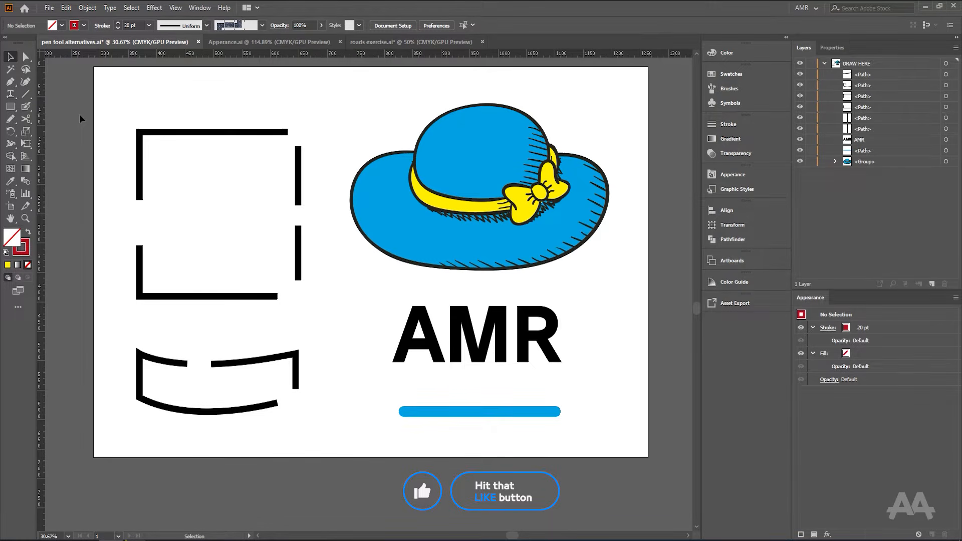
click(11, 119)
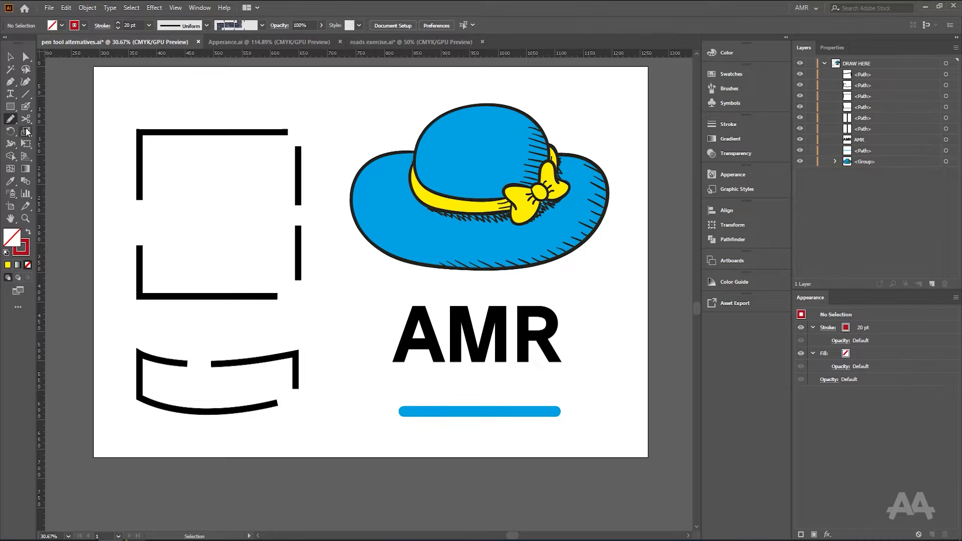
click(11, 108)
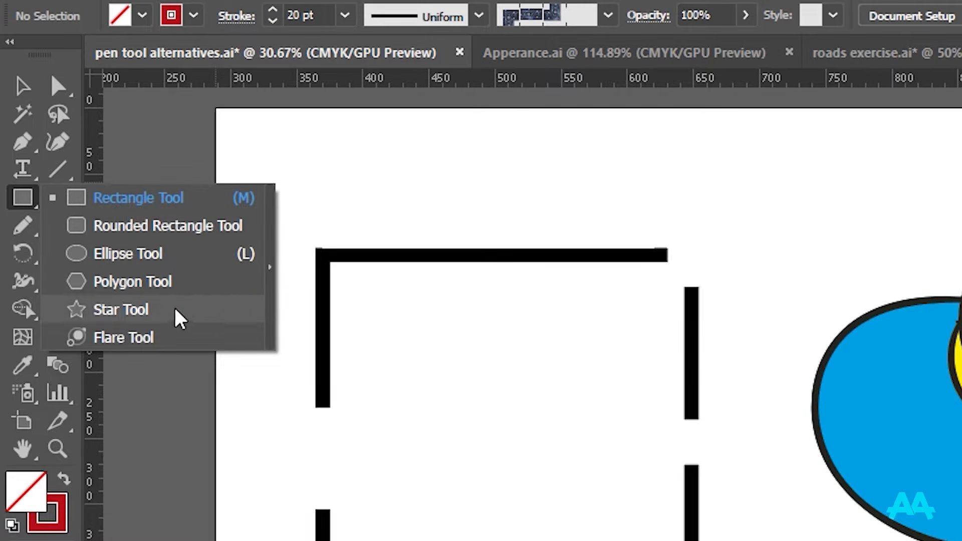
click(21, 202)
click(36, 213)
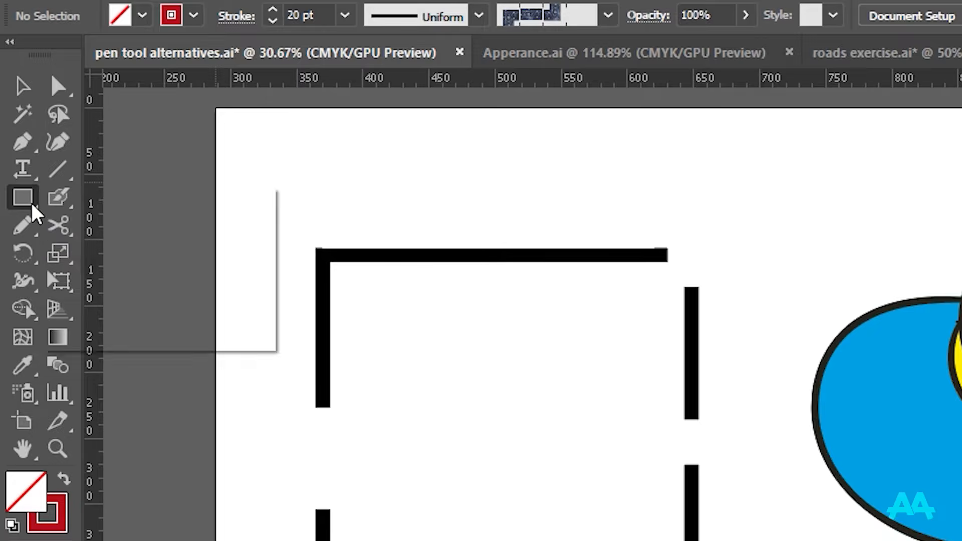
click(25, 195)
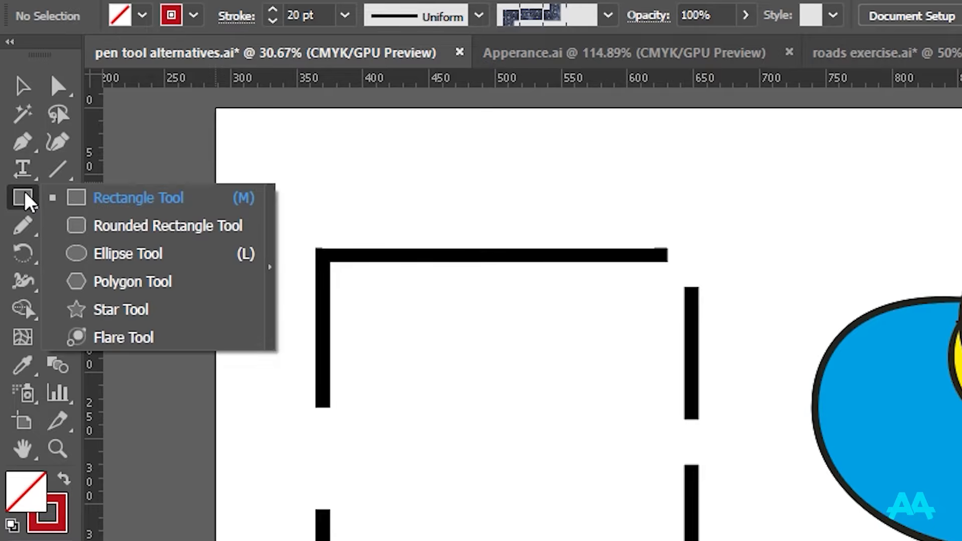
click(27, 220)
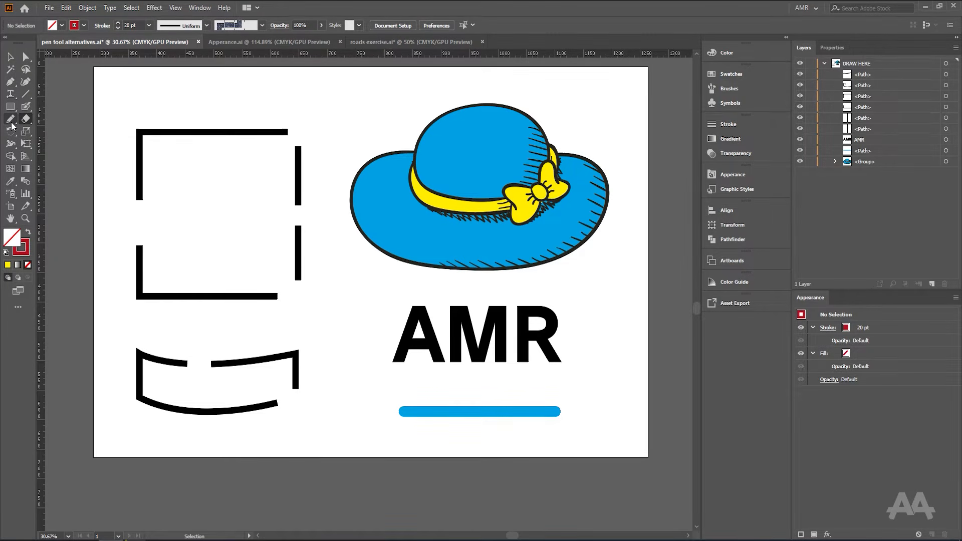
click(14, 121)
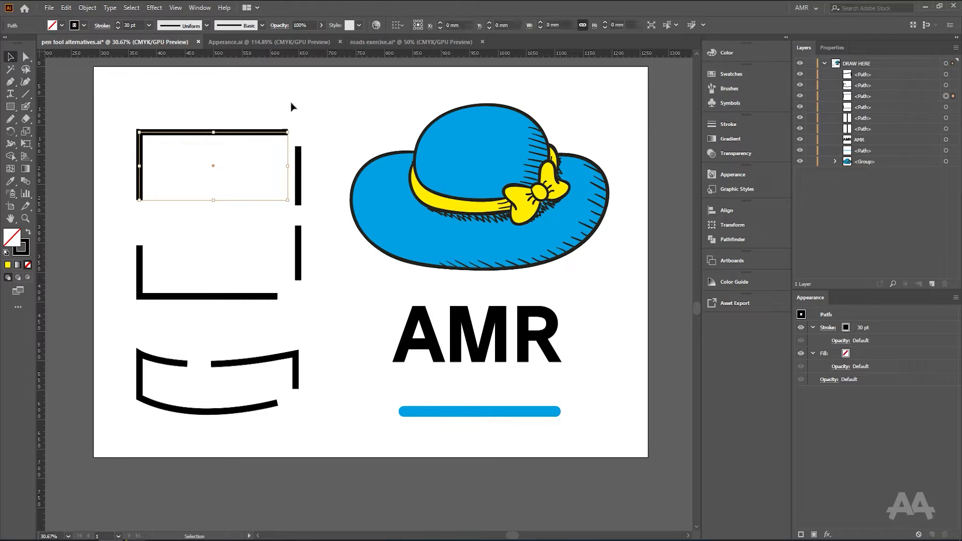
Step: Select all segments of the broken square and join its top-right corner with the Join tool
click(316, 102)
drag(315, 103, 114, 318)
drag(253, 226, 311, 238)
scroll(282, 248, up, 1)
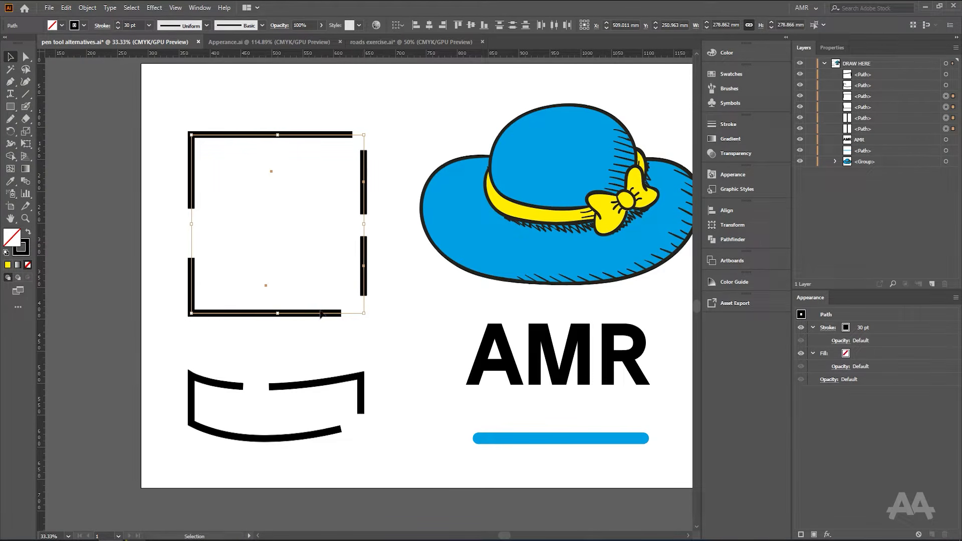
click(392, 125)
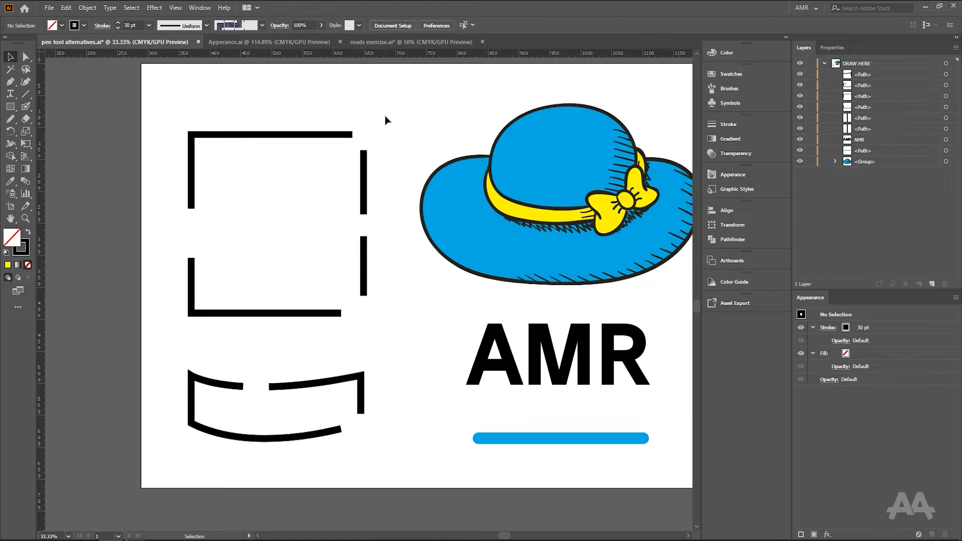
mouse_move(10, 118)
mouse_down()
mouse_move(36, 74)
mouse_move(45, 74)
mouse_up()
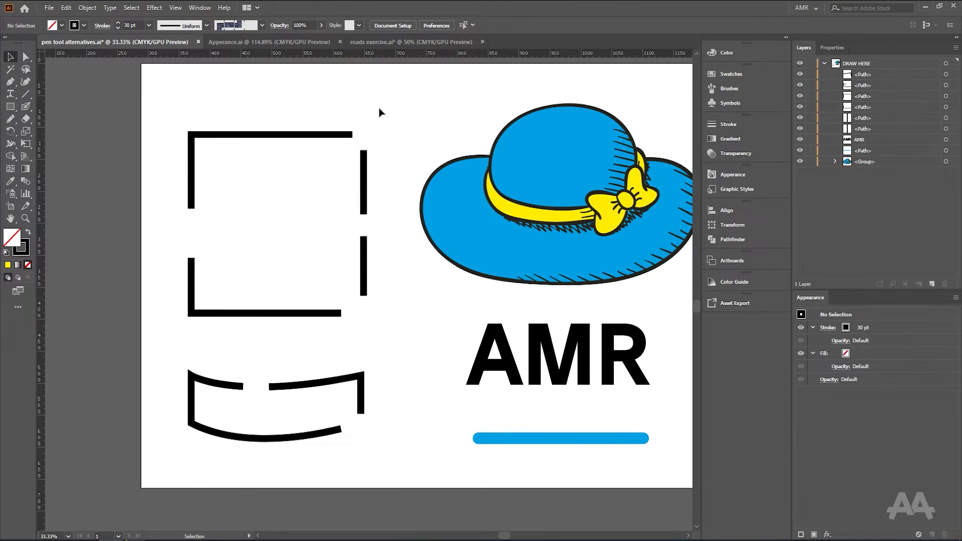
drag(379, 111, 161, 340)
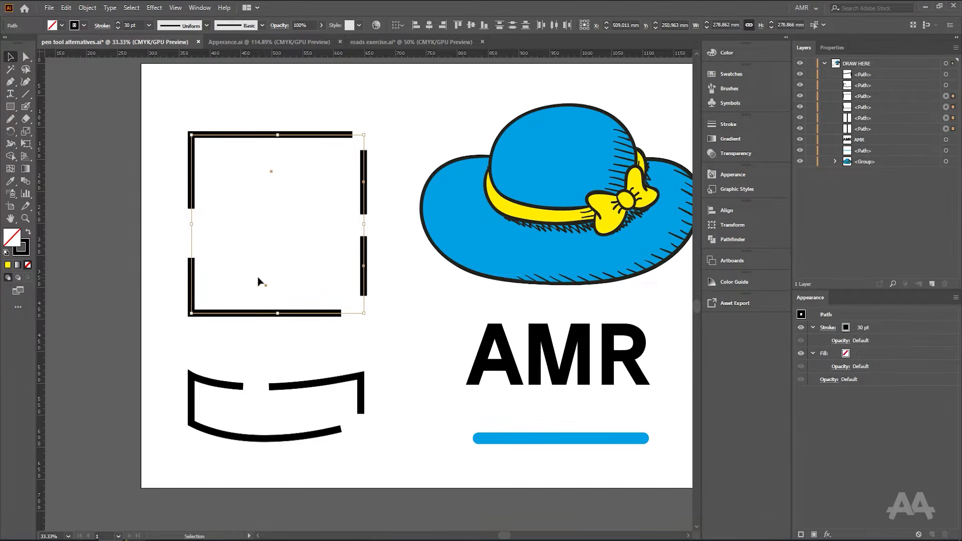
scroll(257, 278, up, 1)
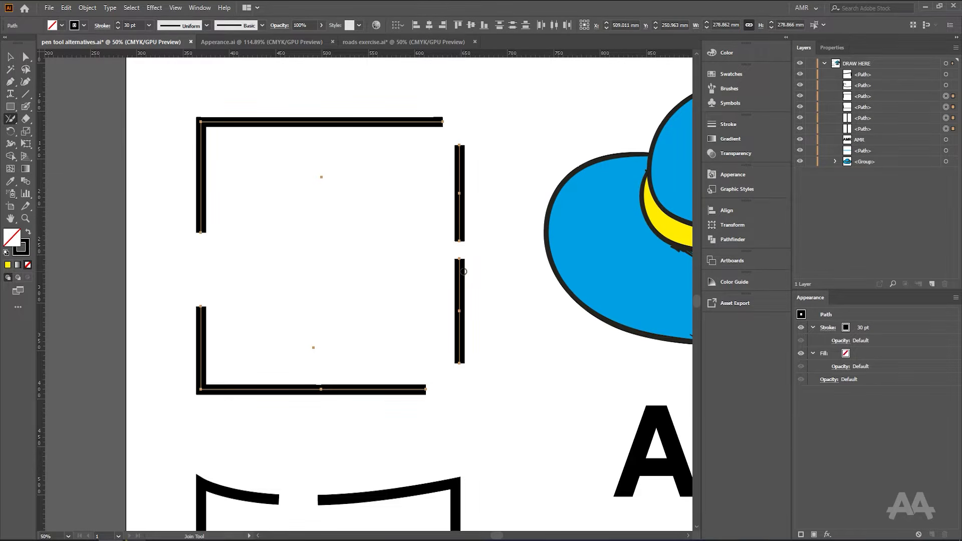
drag(360, 225, 384, 258)
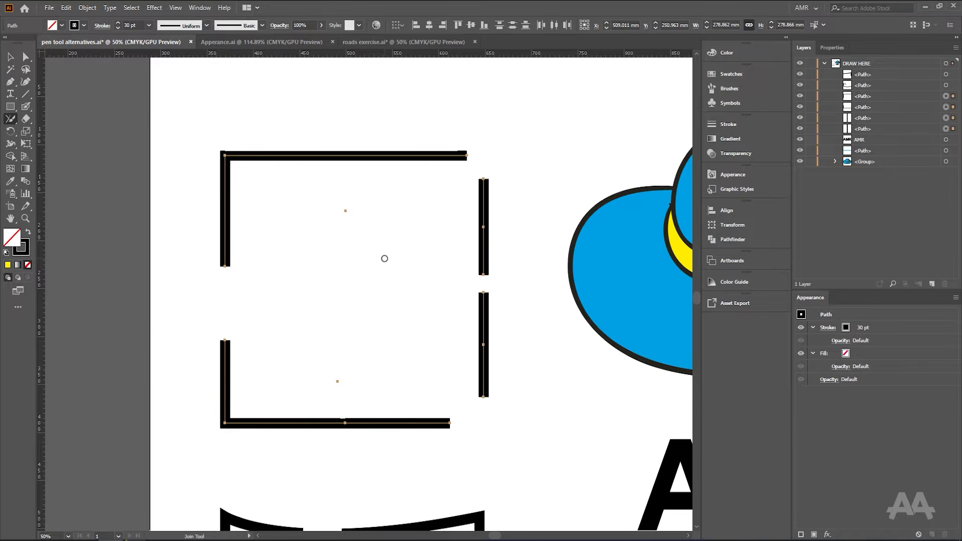
drag(484, 274, 483, 297)
drag(466, 156, 481, 176)
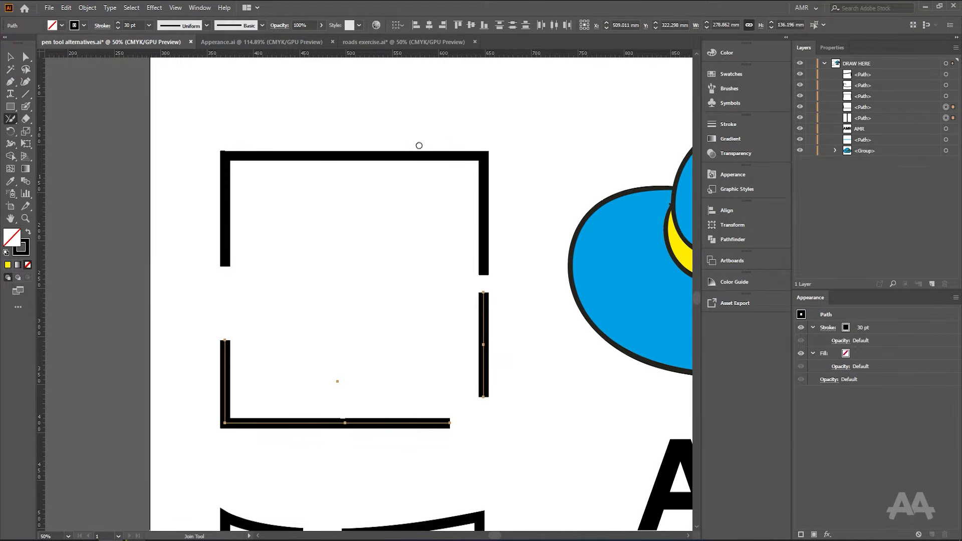
Step: Reselect the square's segments and join the small gap in its right side with the Join tool
key(v)
drag(508, 122, 193, 459)
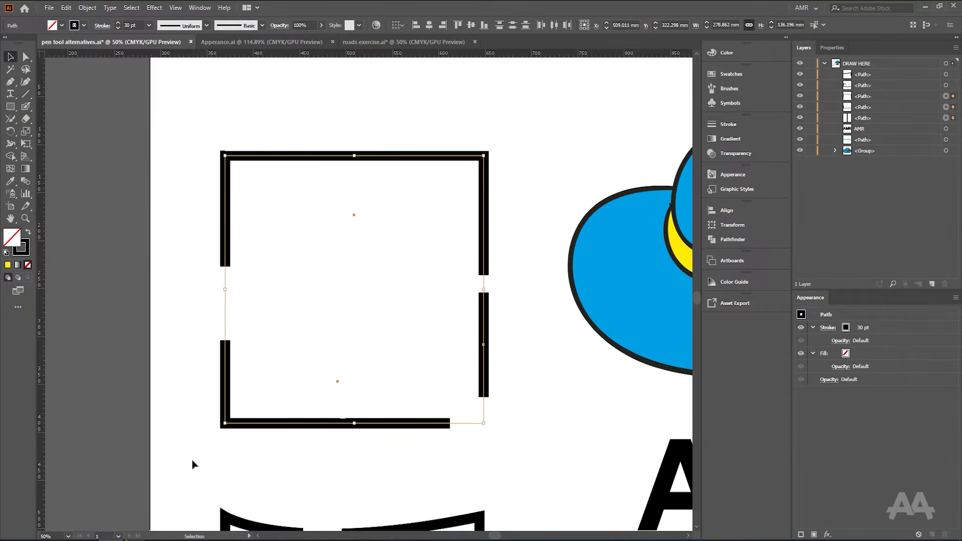
click(10, 120)
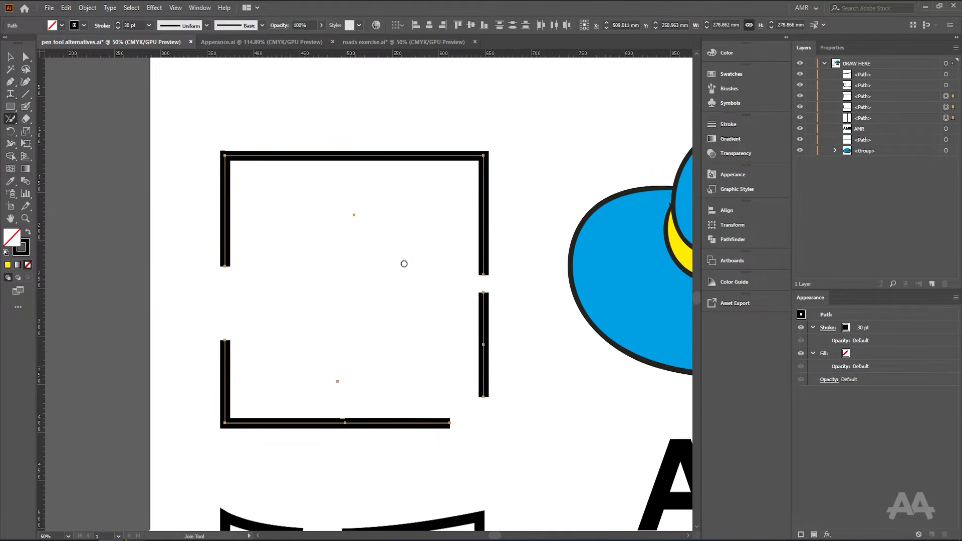
drag(482, 273, 484, 303)
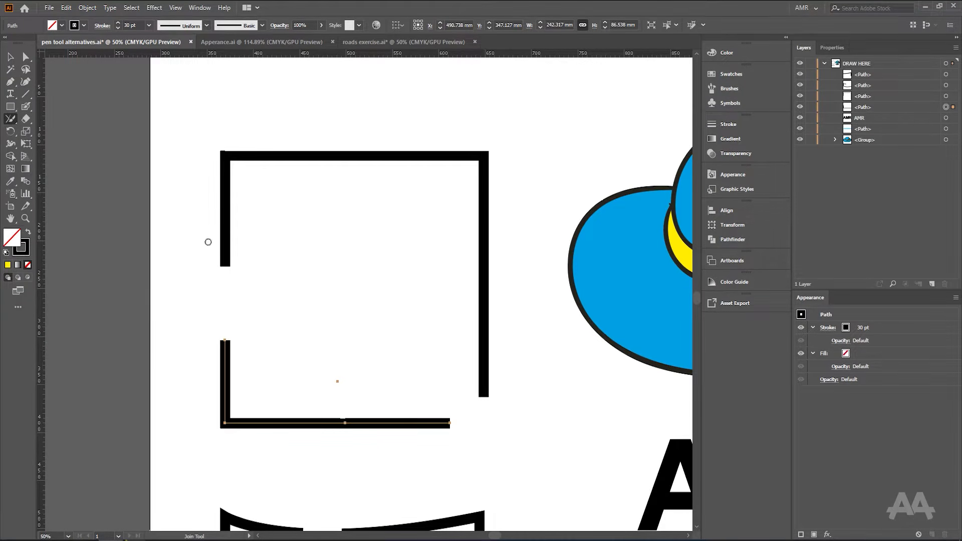
Step: Reselect the square's paths and join the open bottom-right corner with the Join tool
key(v)
drag(201, 139, 543, 483)
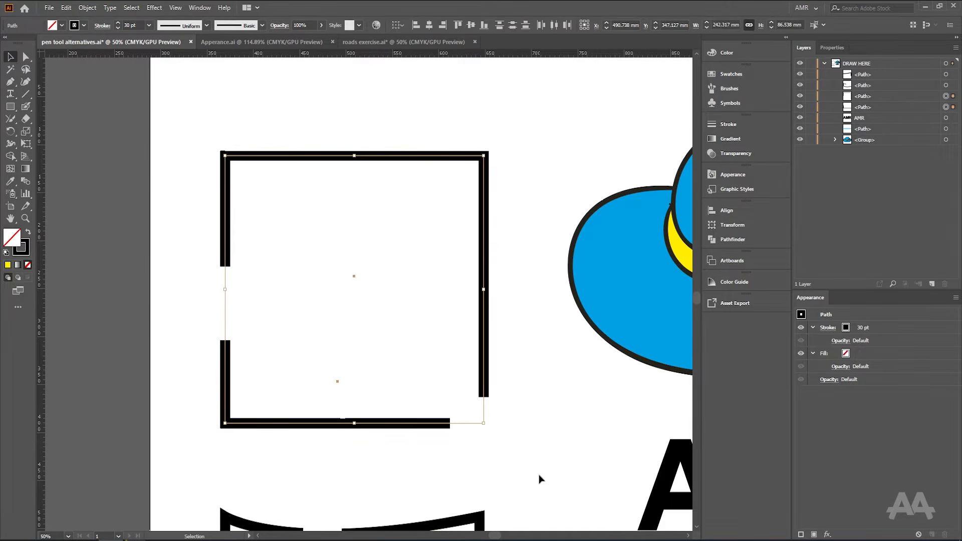
click(11, 119)
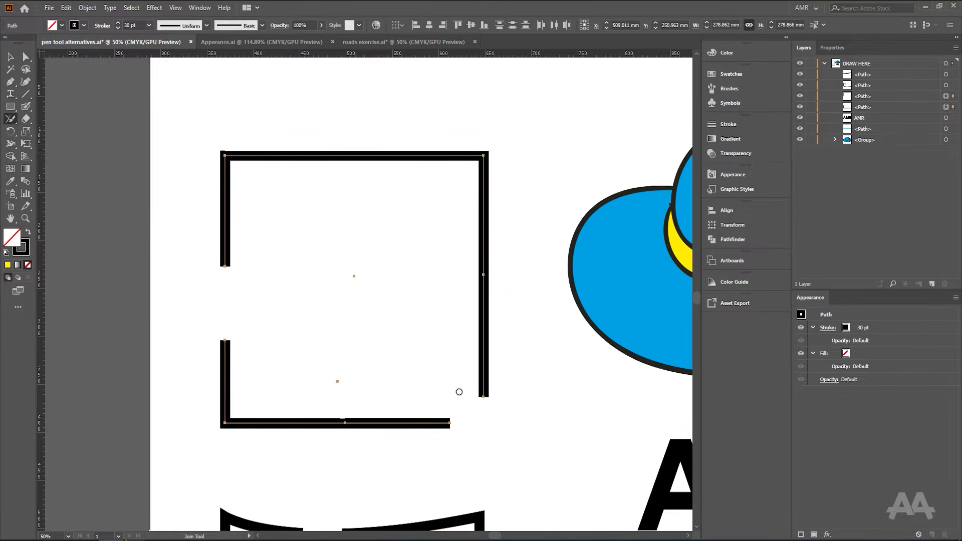
mouse_move(482, 399)
mouse_down()
mouse_move(482, 416)
mouse_move(444, 427)
mouse_move(483, 414)
mouse_move(486, 403)
mouse_up()
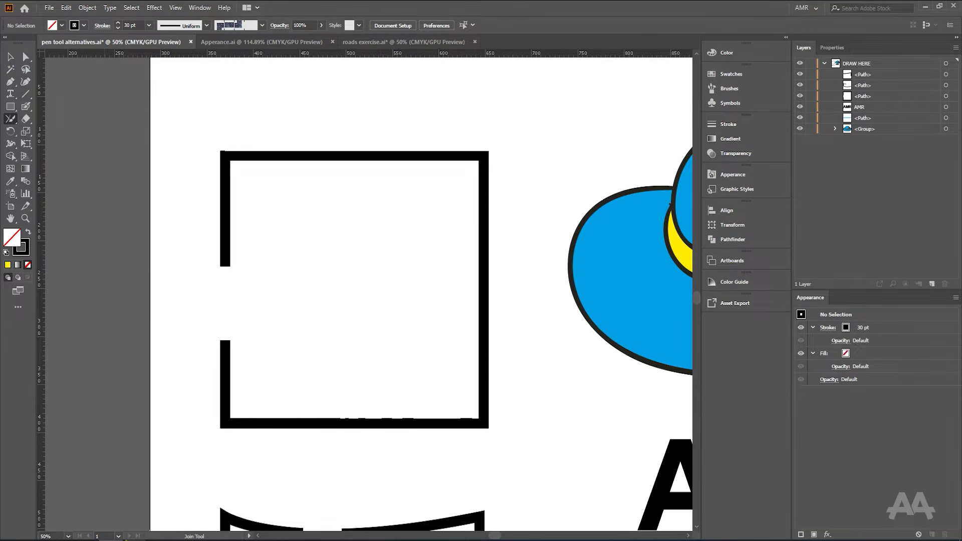
Step: Join the remaining gap in the square's left side, and undo all the joins back to the separate segments
drag(202, 141, 531, 468)
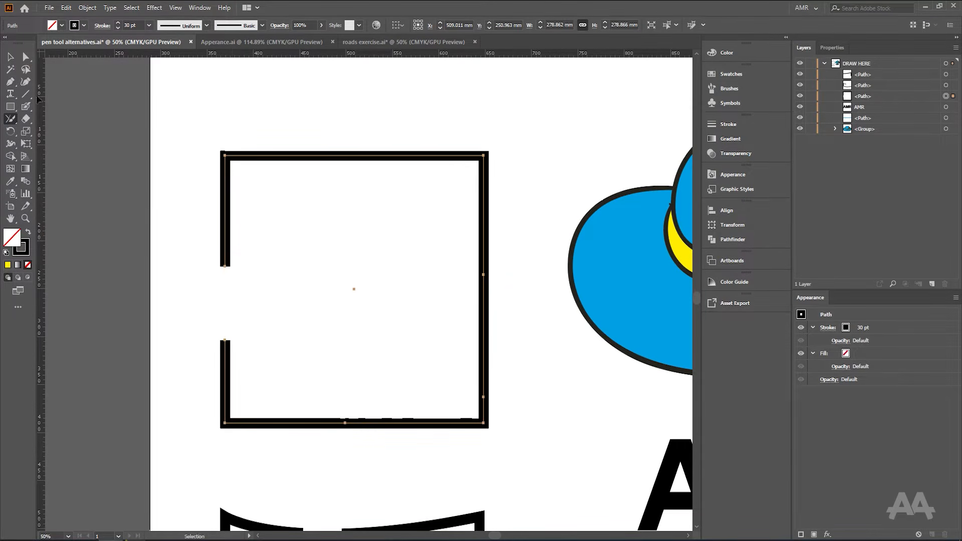
drag(224, 265, 225, 347)
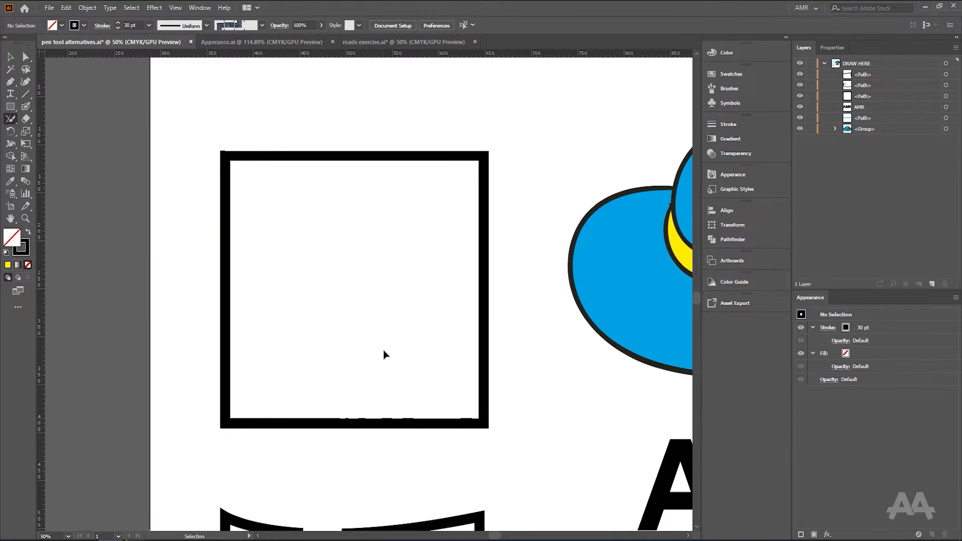
key(ctrl+z)
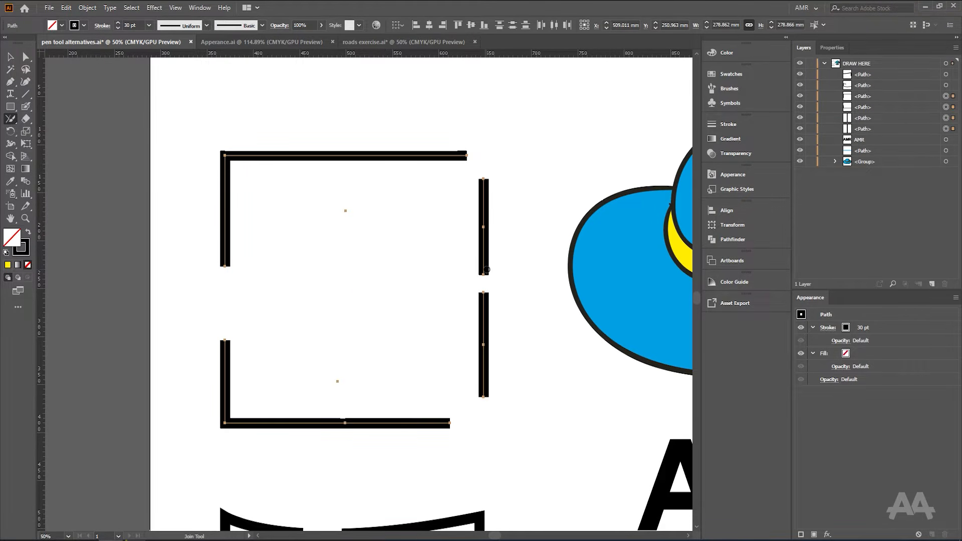
Step: Try joining the square's bottom-right corner directly, reselect all its segments, and undo the join
mouse_move(481, 275)
mouse_down()
mouse_move(444, 449)
mouse_move(447, 424)
mouse_move(483, 388)
mouse_move(484, 402)
mouse_up()
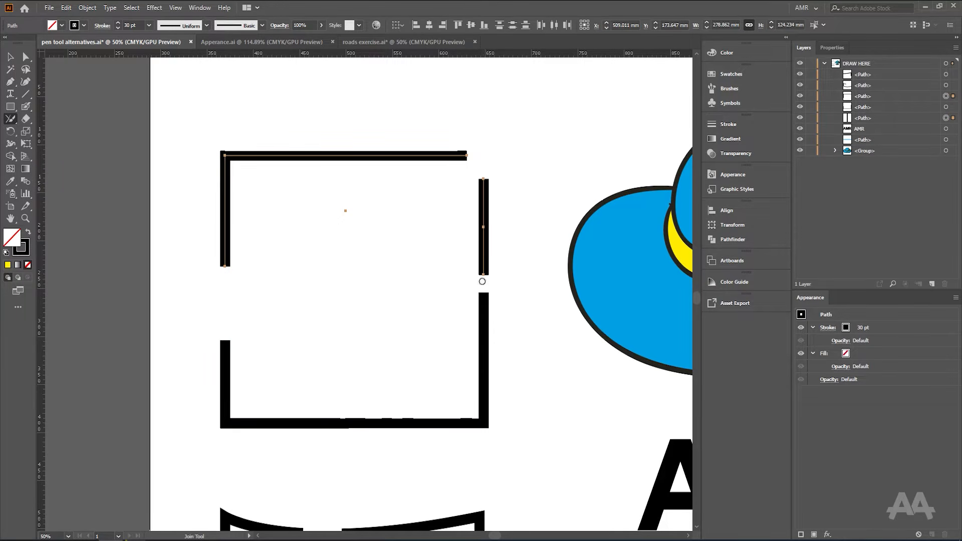
key(ctrl)
drag(517, 144, 202, 472)
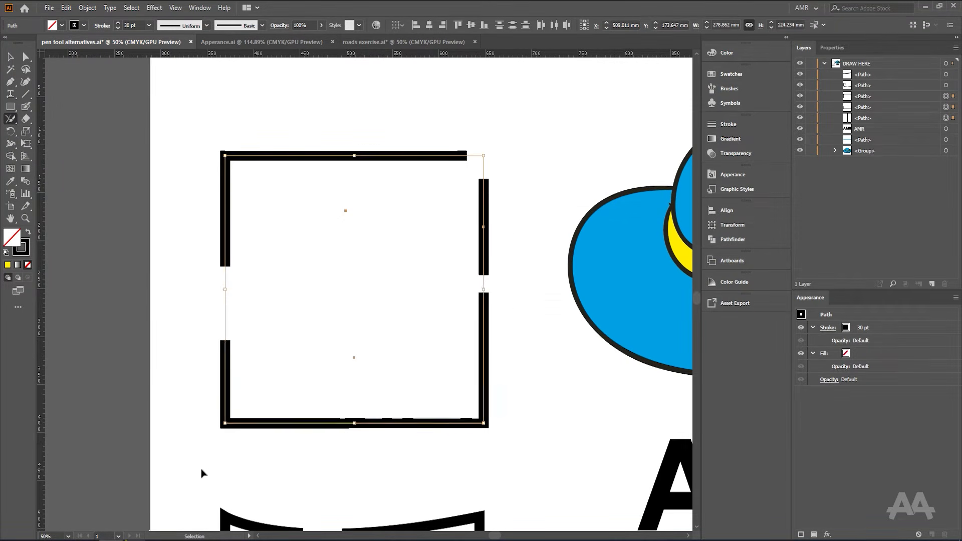
scroll(450, 287, down, 1)
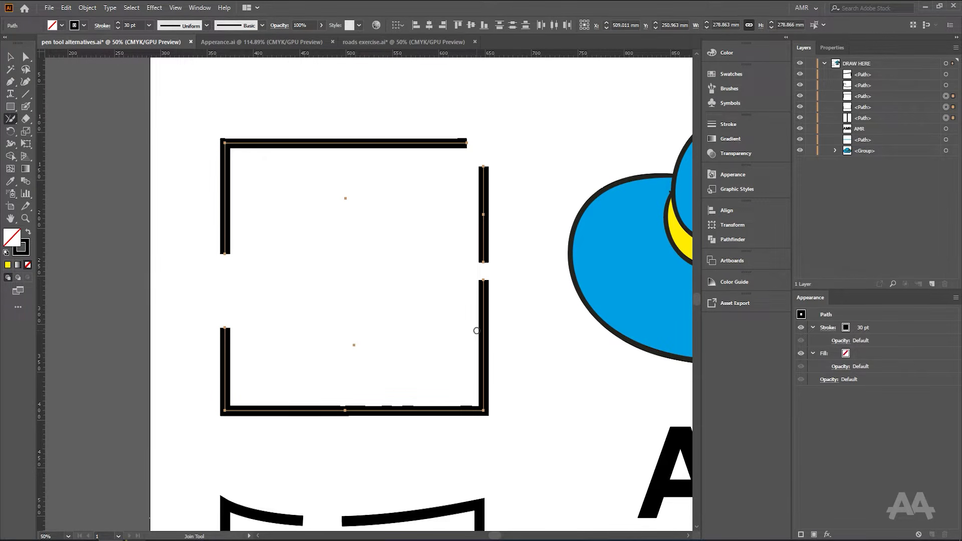
key(ctrl+z)
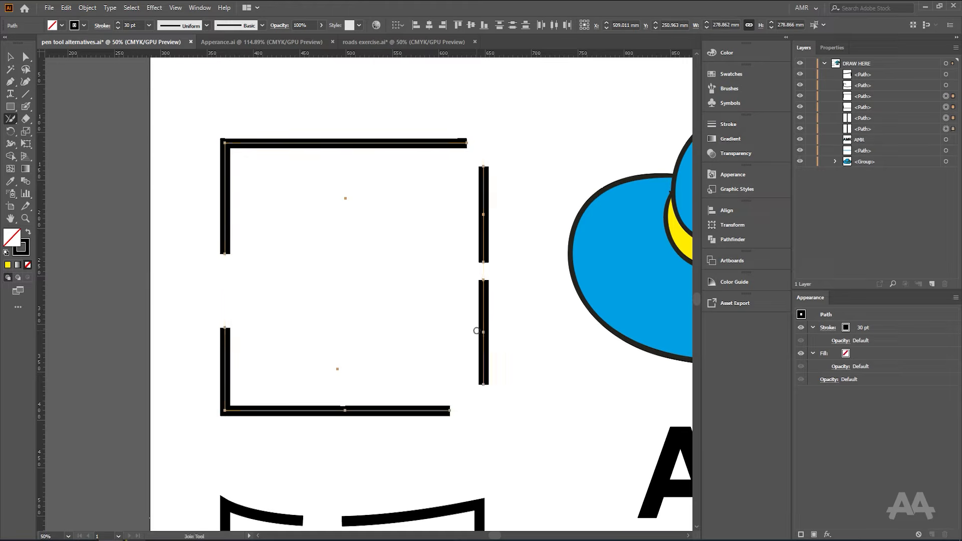
Step: Switch to the Pencil tool, check its options, and accept them with Edit selected paths enabled
click(17, 58)
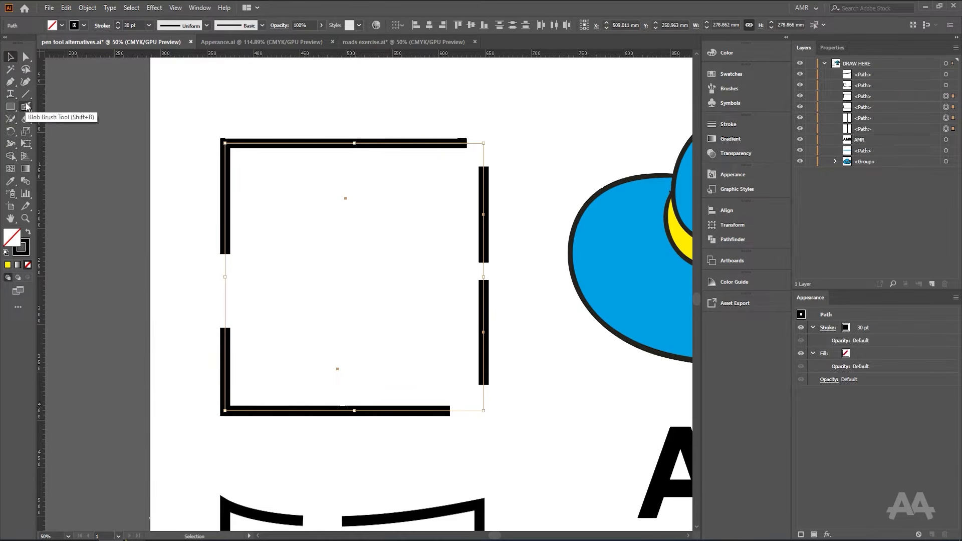
click(12, 121)
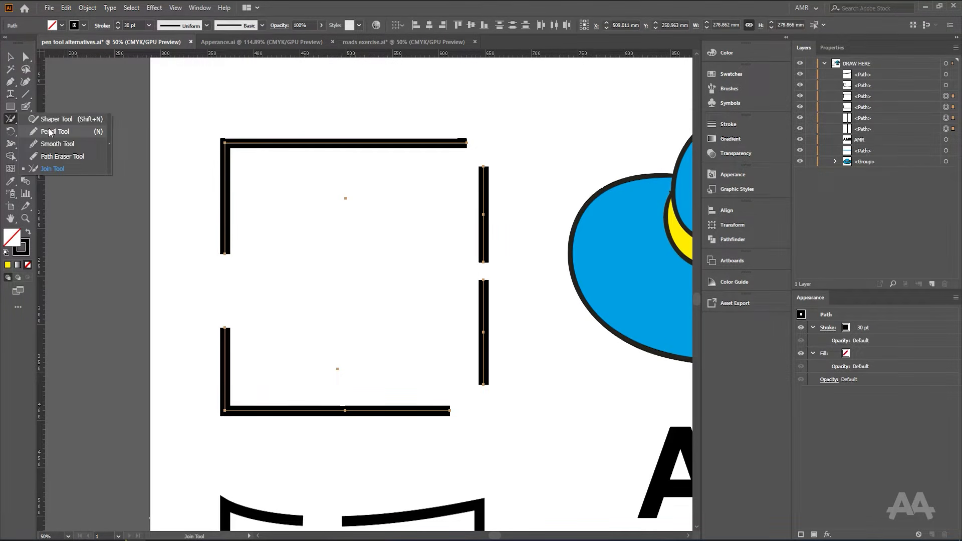
click(45, 130)
scroll(347, 281, down, 1)
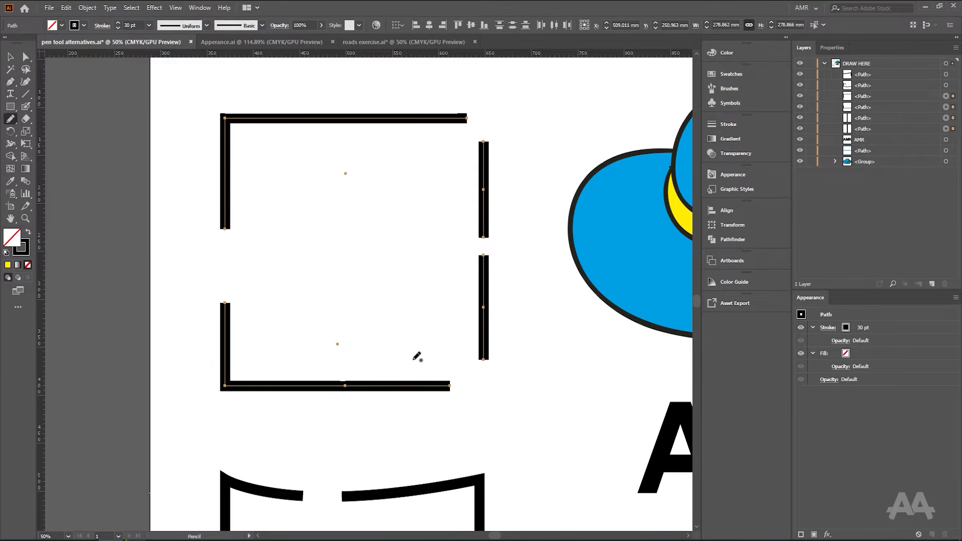
key(Return)
mouse_move(262, 187)
mouse_down()
mouse_move(337, 182)
mouse_move(375, 162)
mouse_up()
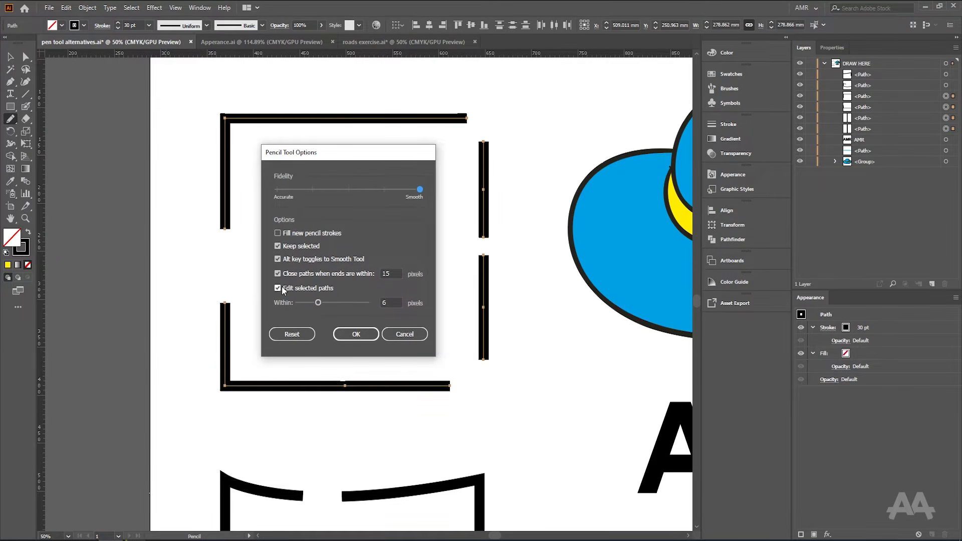
click(361, 333)
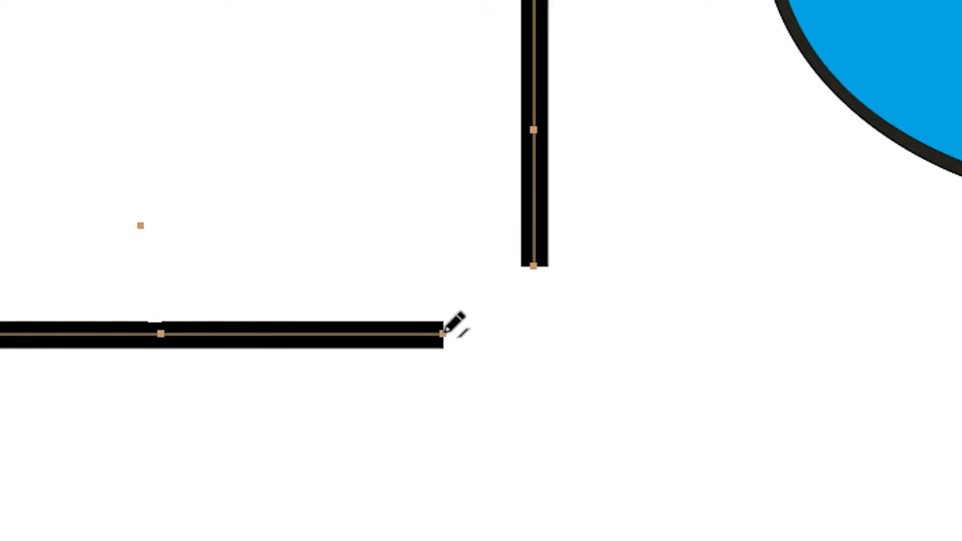
Step: Try bridging the square's bottom-right gap with a freehand Pencil stroke between the two endpoints
mouse_move(442, 333)
mouse_down()
mouse_move(480, 319)
mouse_move(532, 266)
mouse_up()
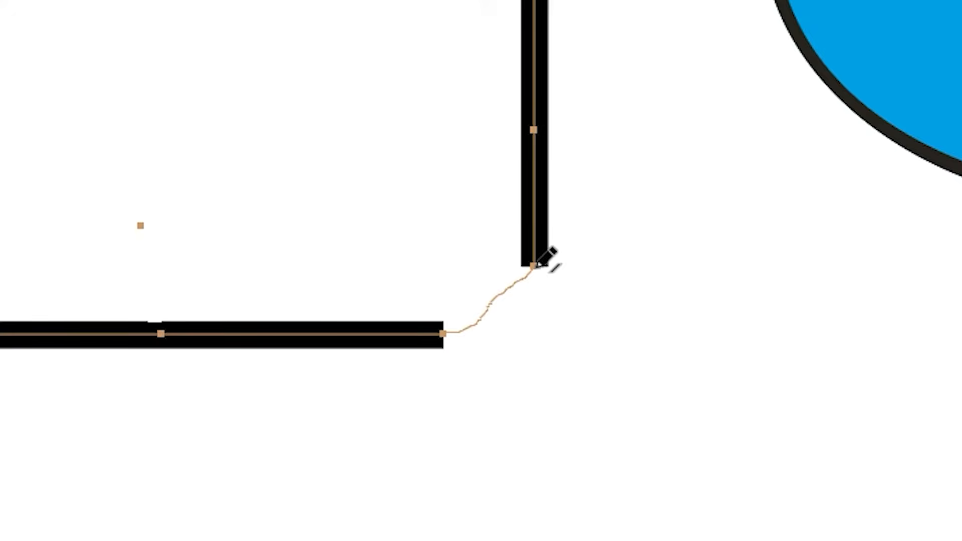
drag(538, 265, 539, 261)
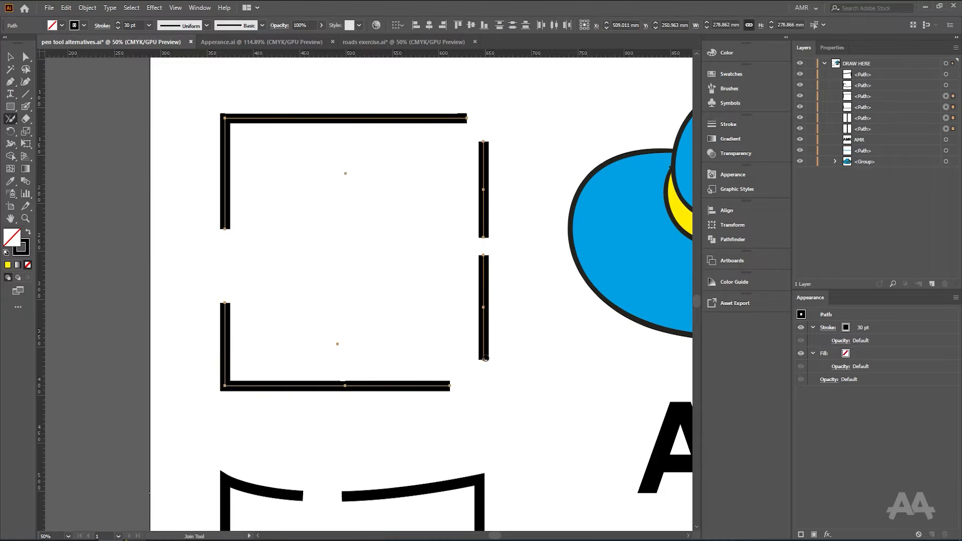
Step: Join the lower right-side segment to the bottom segment with the Join tool, forming the square's bottom-right corner
mouse_move(484, 361)
mouse_down()
mouse_move(454, 361)
mouse_move(448, 384)
mouse_up()
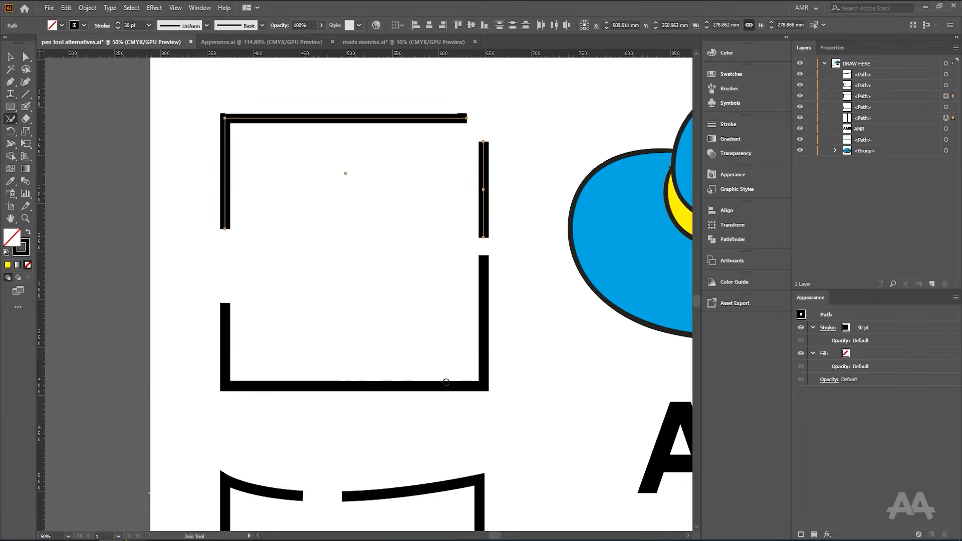
Step: Undo the square's bottom-right corner join, repeat it with the Join tool, and undo it again
key(ctrl+z)
key(ctrl+z)
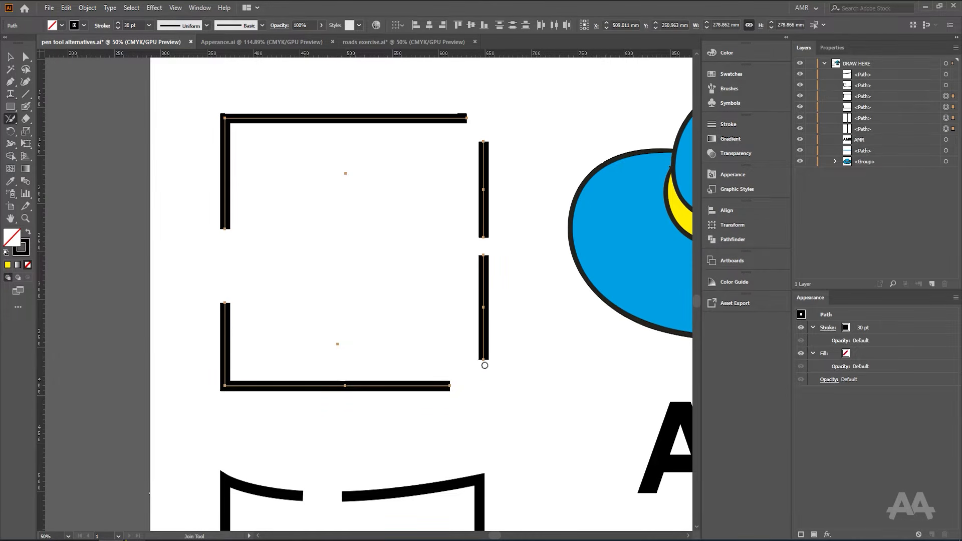
mouse_move(483, 361)
mouse_down()
mouse_move(430, 256)
mouse_move(371, 323)
mouse_move(427, 313)
mouse_move(302, 237)
mouse_move(344, 327)
mouse_move(451, 386)
mouse_up()
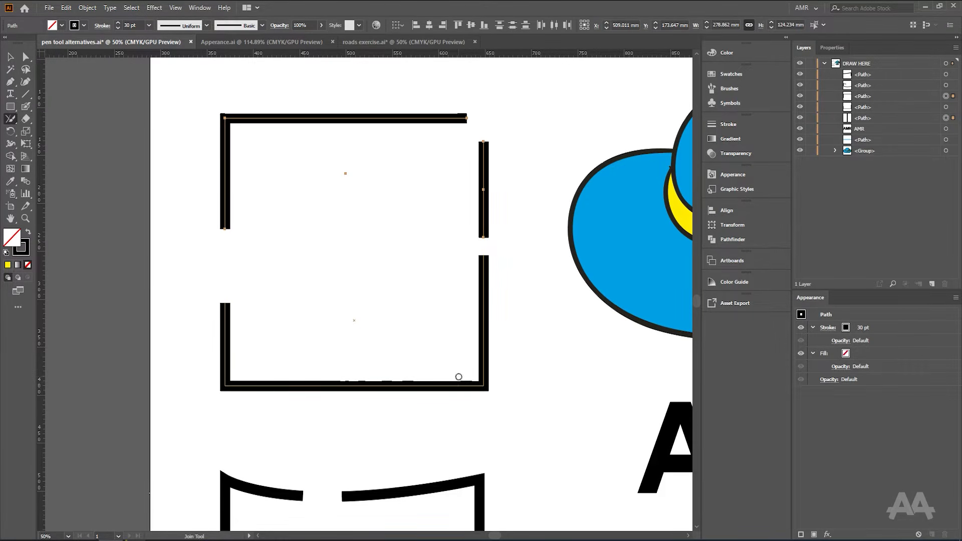
key(ctrl+z)
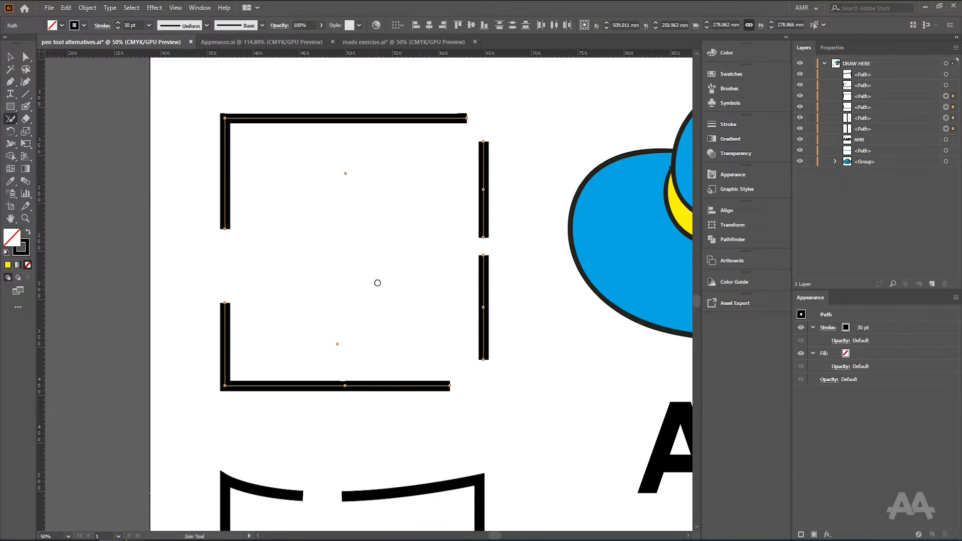
Step: Select the curved shape's paths and try closing its bottom-right corner, undo that, and try closing its upper gap with the Join tool
scroll(350, 277, down, 5)
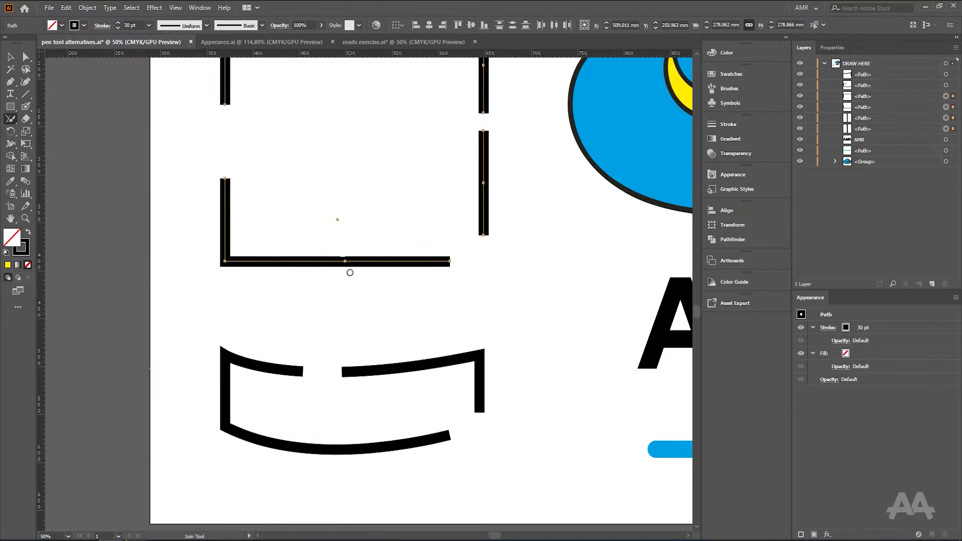
key(v)
drag(515, 328, 208, 427)
click(10, 119)
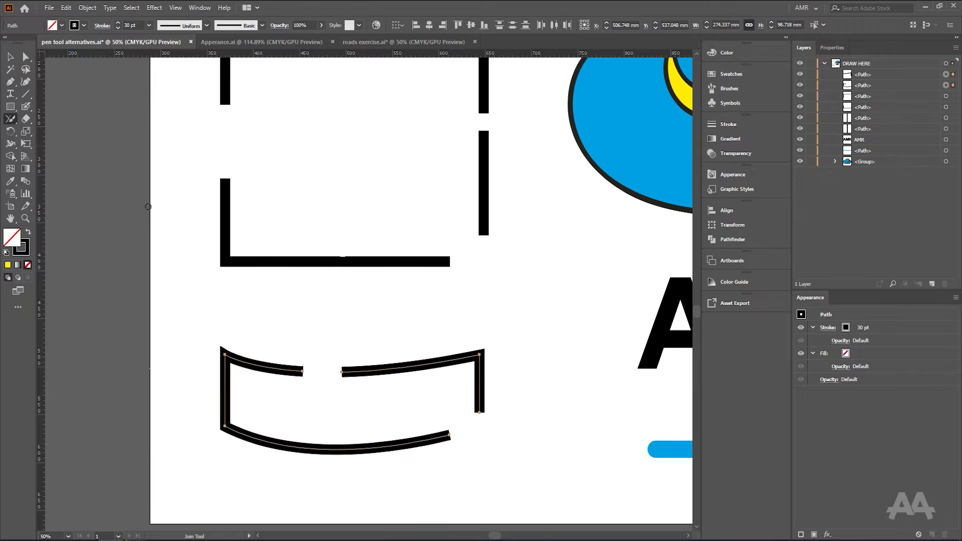
drag(450, 434, 480, 410)
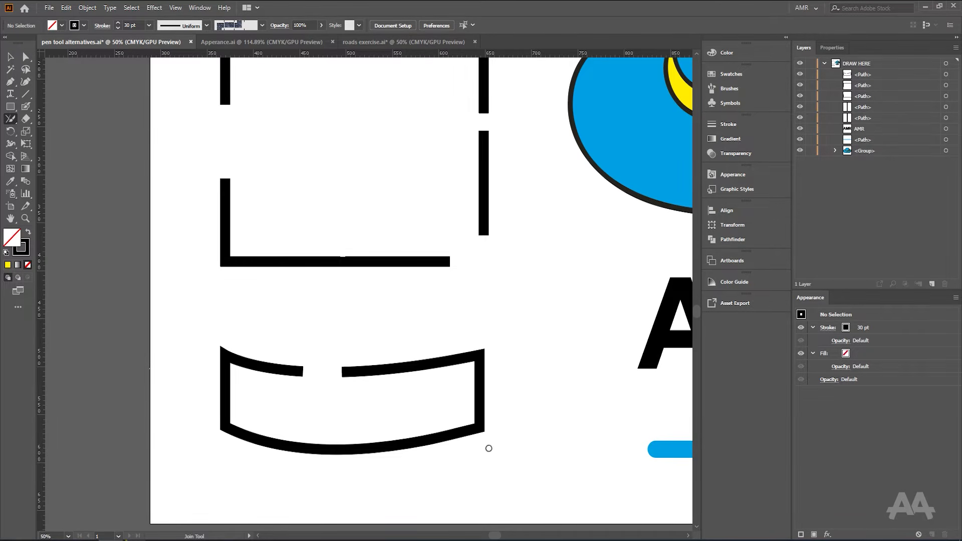
key(ctrl+z)
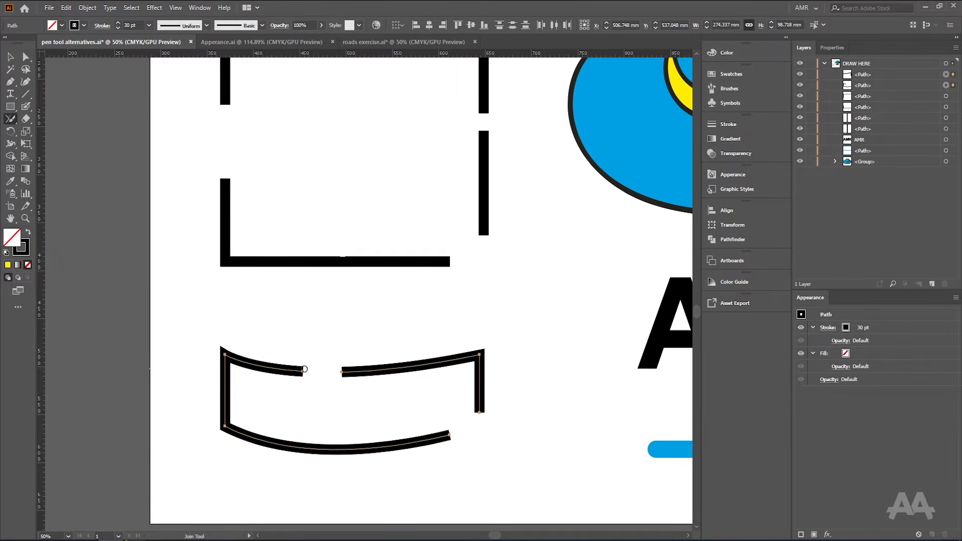
drag(299, 371, 346, 371)
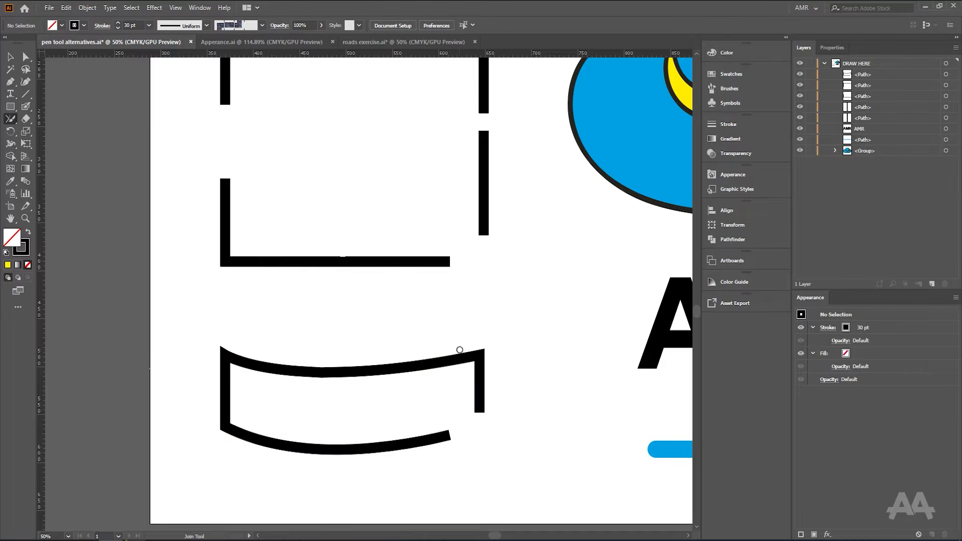
Step: Lasso the two facing endpoints on the square's right side and connect them into one straight path
scroll(457, 348, up, 5)
click(11, 56)
drag(182, 98, 517, 446)
scroll(511, 425, down, 2)
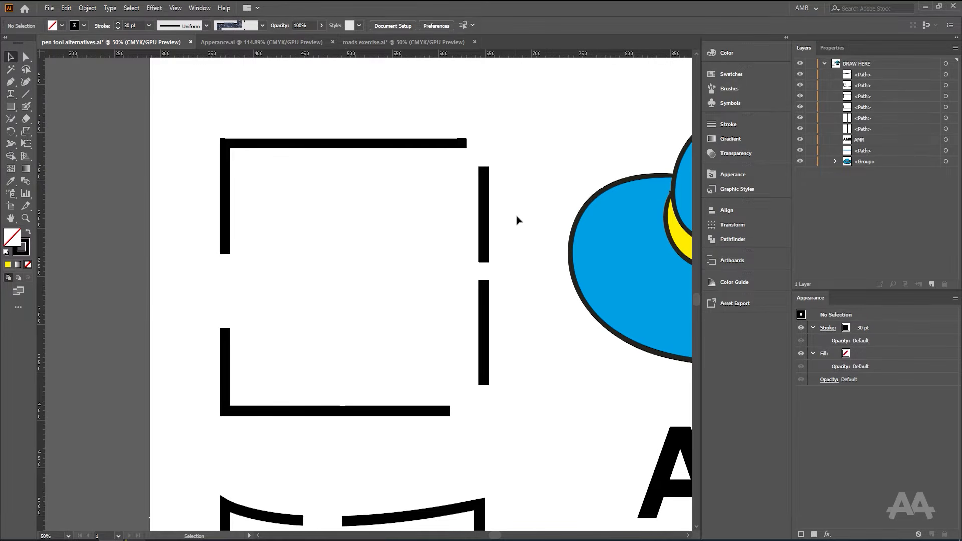
click(27, 70)
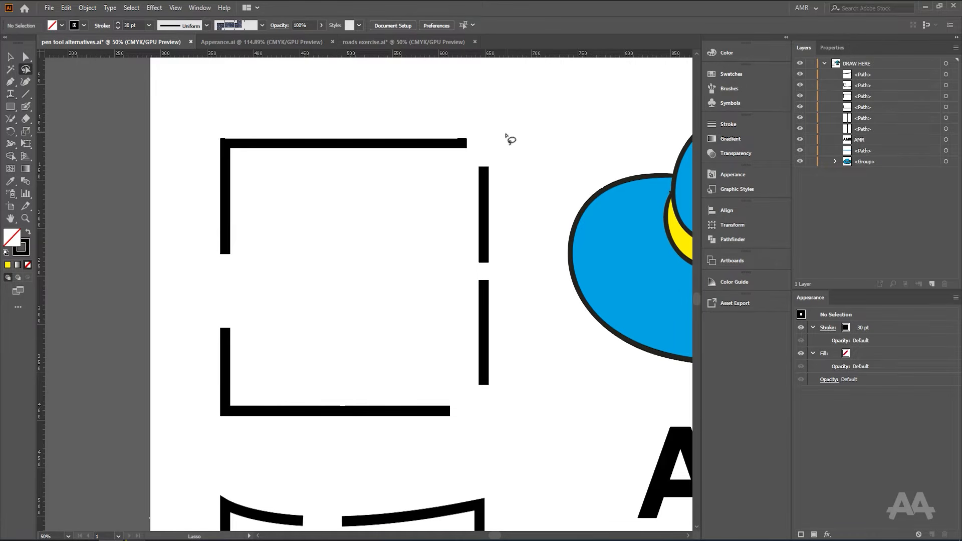
mouse_move(501, 250)
mouse_down()
mouse_move(474, 257)
mouse_move(468, 280)
mouse_move(487, 298)
mouse_move(500, 259)
mouse_up()
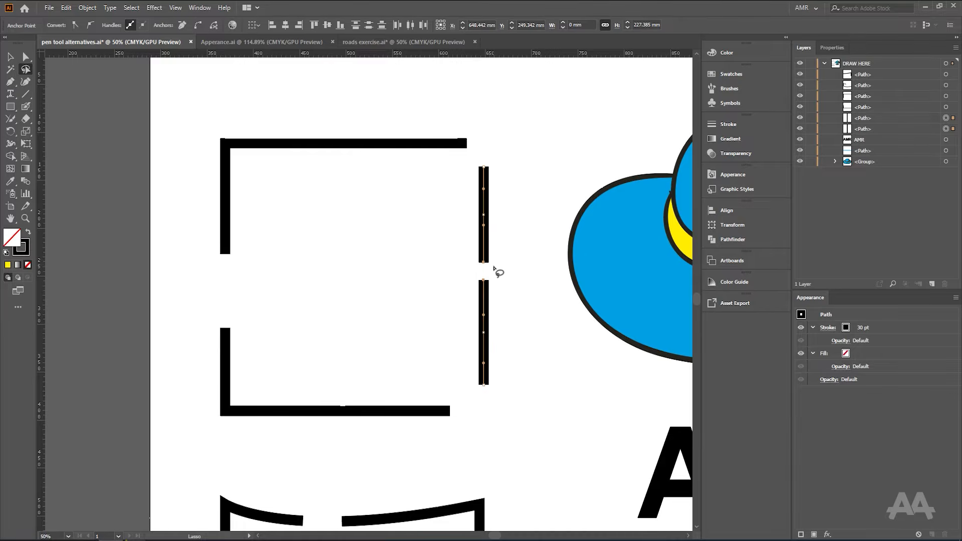
scroll(494, 270, up, 1)
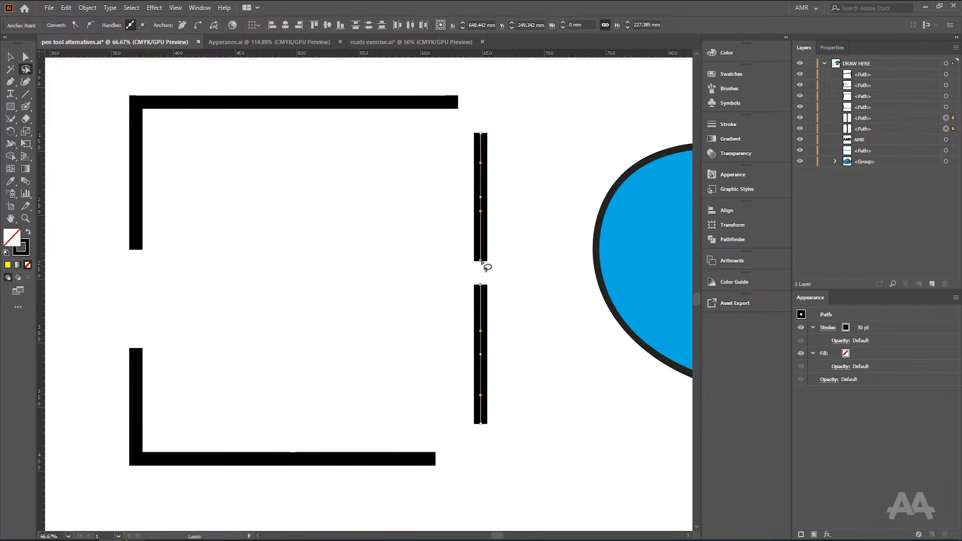
key(ctrl)
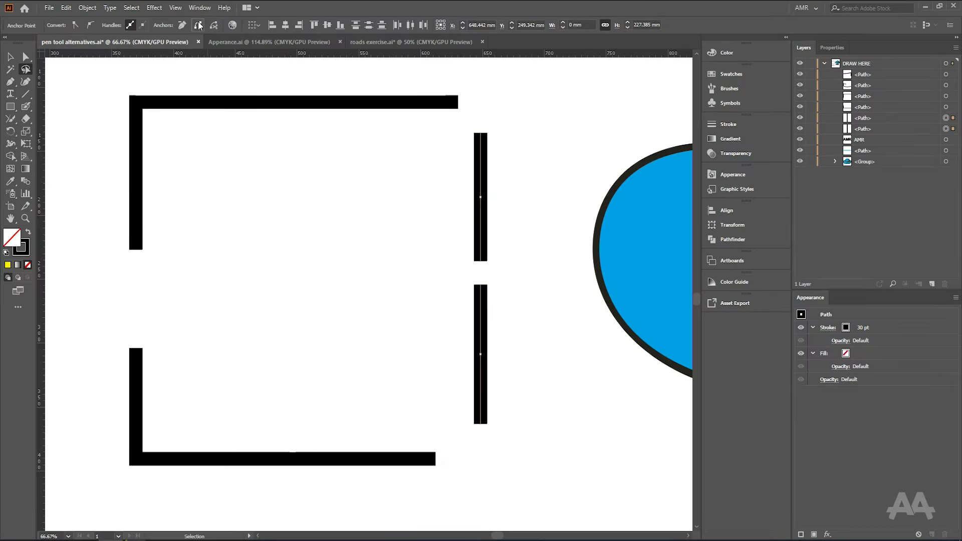
click(198, 25)
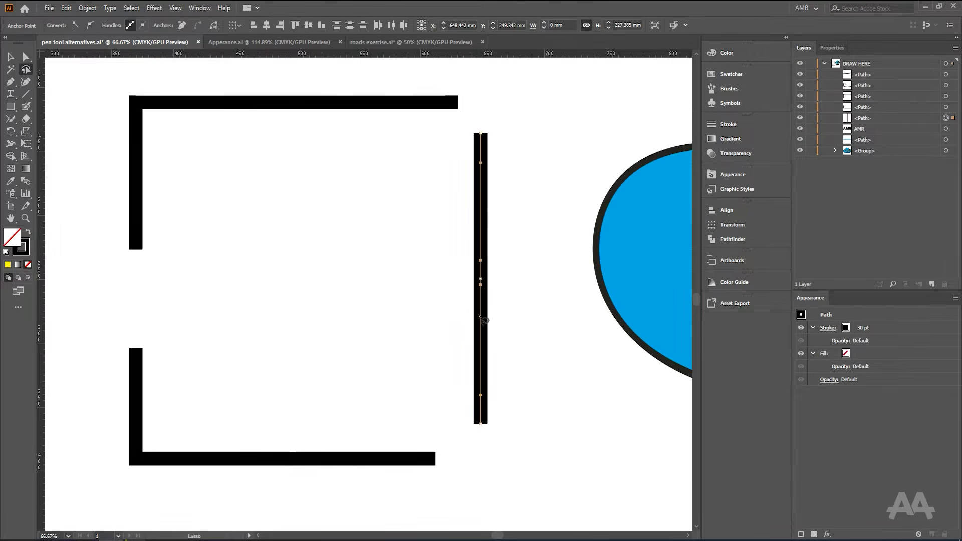
Step: Connect the lassoed facing endpoints on the square's left side, and try the same connection on the endpoints at the bottom-right corner
drag(155, 239, 161, 240)
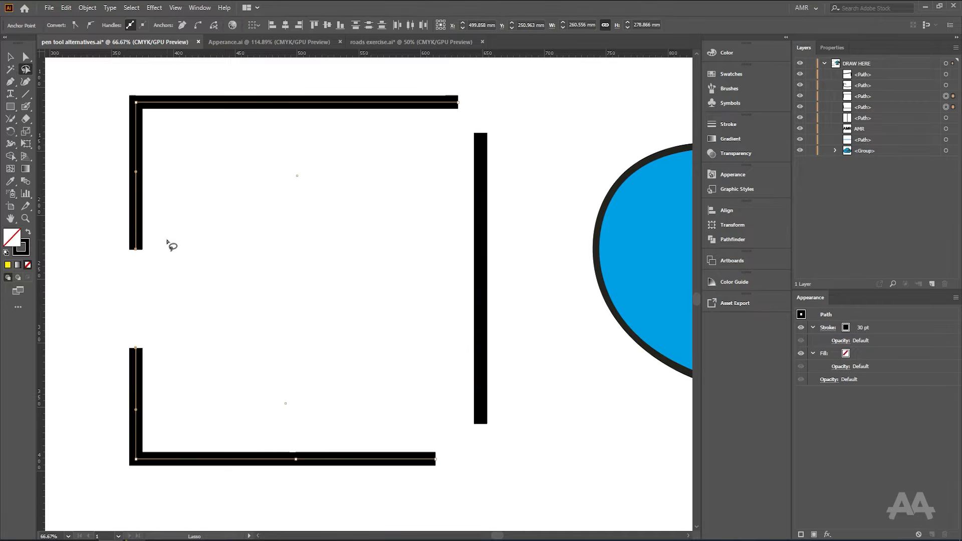
click(200, 26)
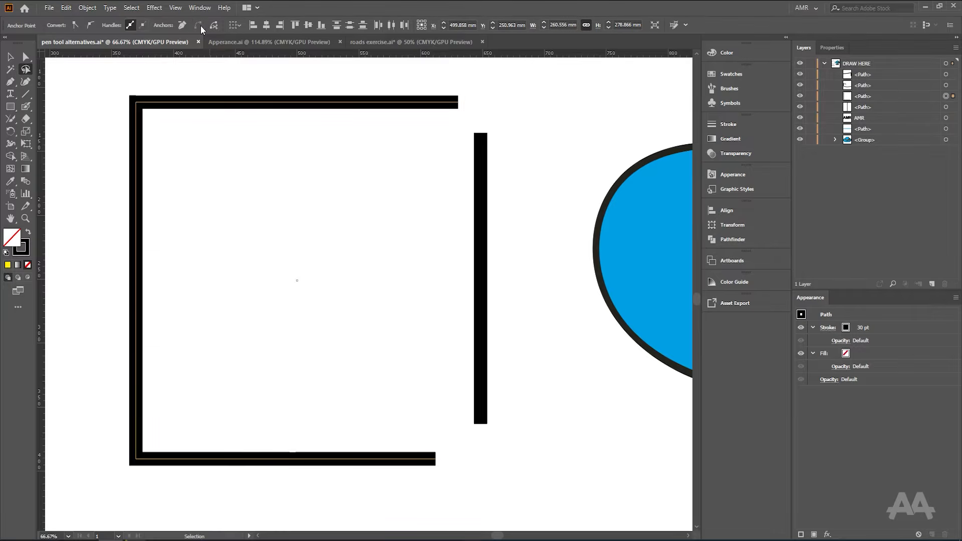
key(ctrl+z)
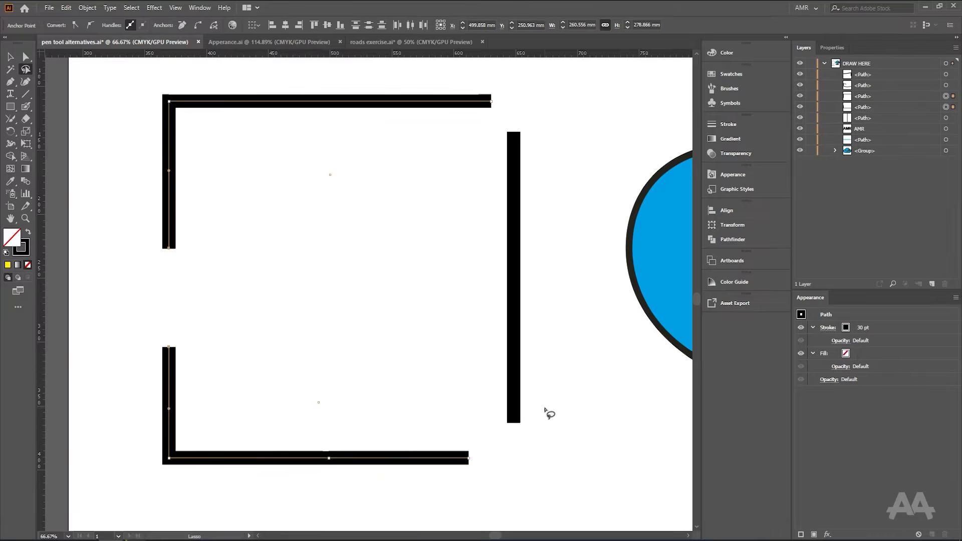
mouse_move(550, 413)
mouse_down()
mouse_move(499, 401)
mouse_move(459, 428)
mouse_move(452, 468)
mouse_move(521, 483)
mouse_move(551, 433)
mouse_move(546, 410)
mouse_up()
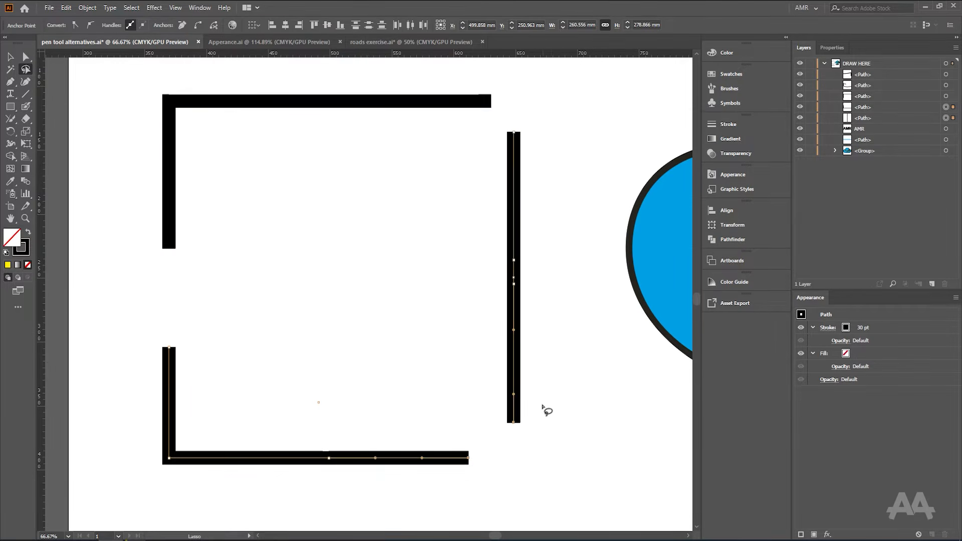
click(200, 26)
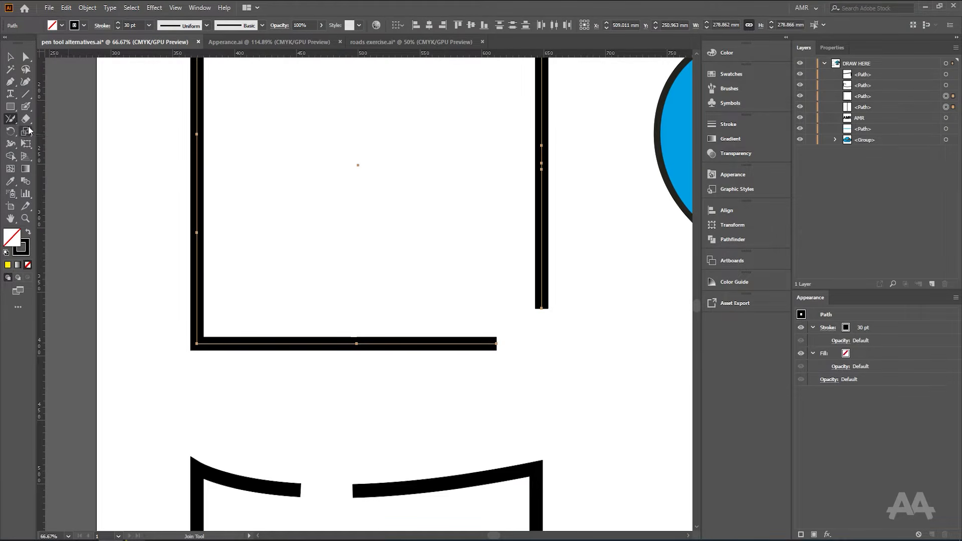
Step: Bridge the square's bottom-right gap with a looping freehand Pencil stroke and undo it
key(n)
mouse_move(544, 306)
mouse_down()
mouse_move(523, 307)
mouse_move(451, 150)
mouse_move(403, 194)
mouse_move(477, 144)
mouse_move(330, 144)
mouse_move(405, 261)
mouse_move(495, 344)
mouse_up()
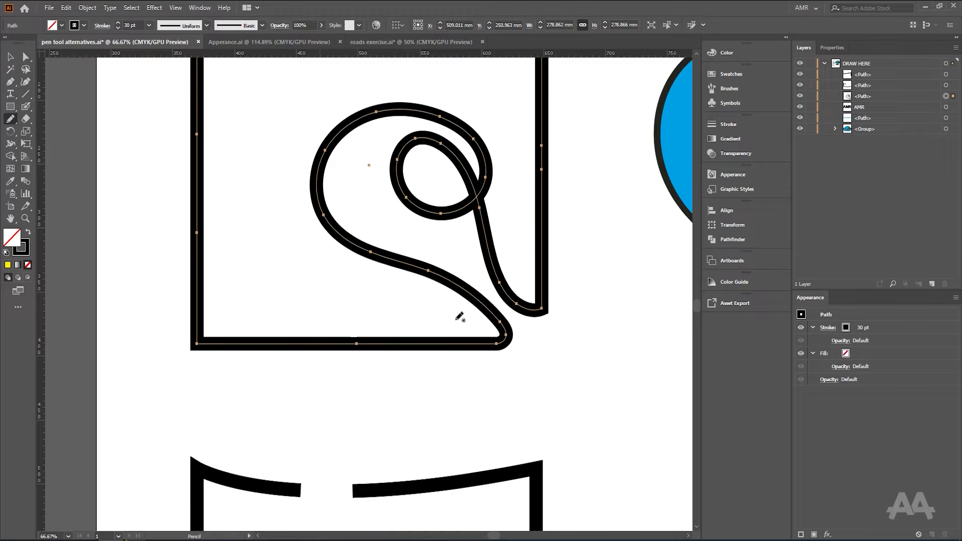
key(ctrl+z)
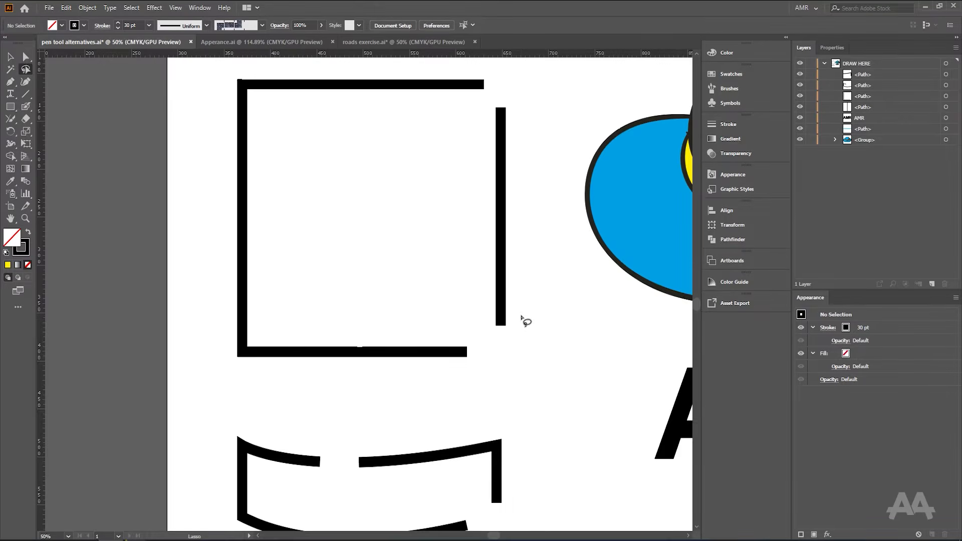
Step: Lasso the endpoints at the square's bottom-right gap and join them with a straight diagonal segment
mouse_move(522, 316)
mouse_down()
mouse_move(489, 373)
mouse_move(530, 334)
mouse_up()
click(10, 121)
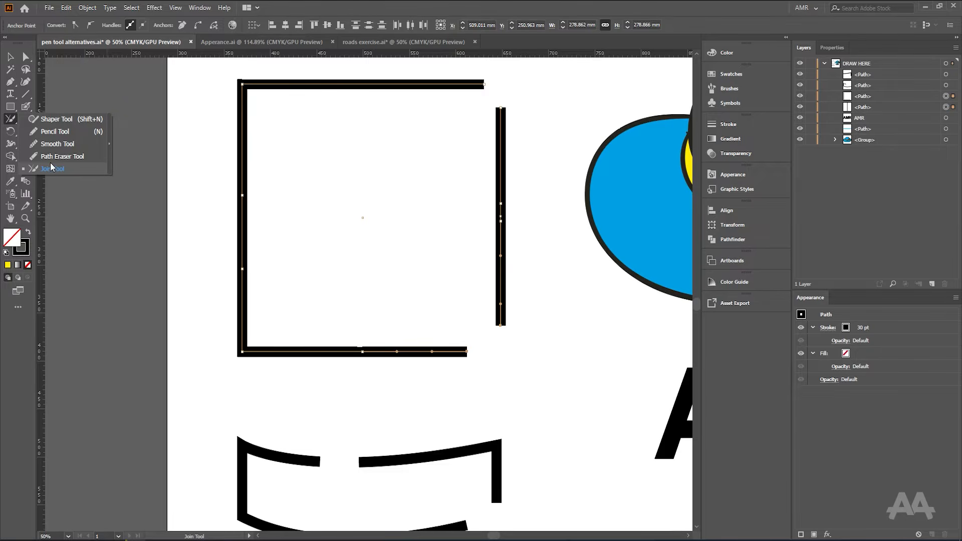
click(60, 169)
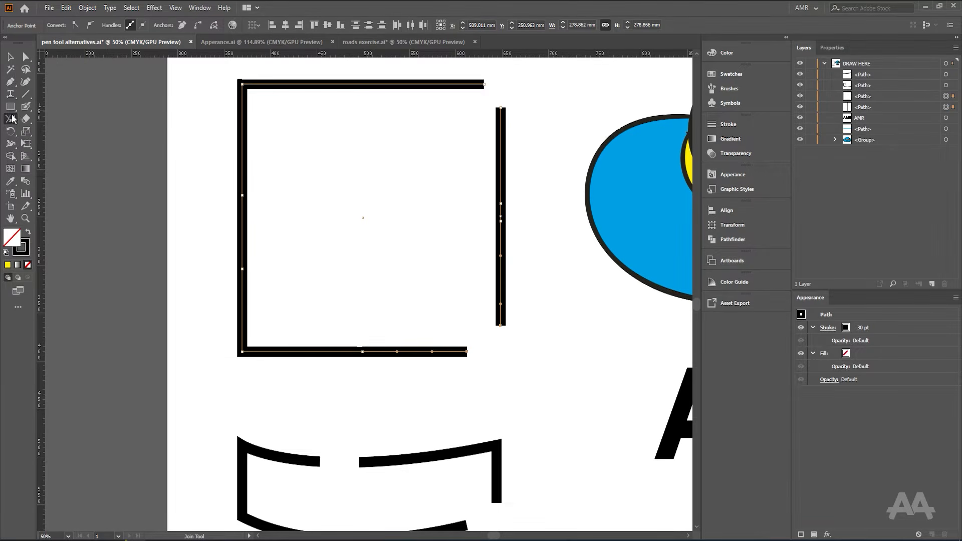
key(q)
key(ctrl+j)
scroll(506, 310, down, 2)
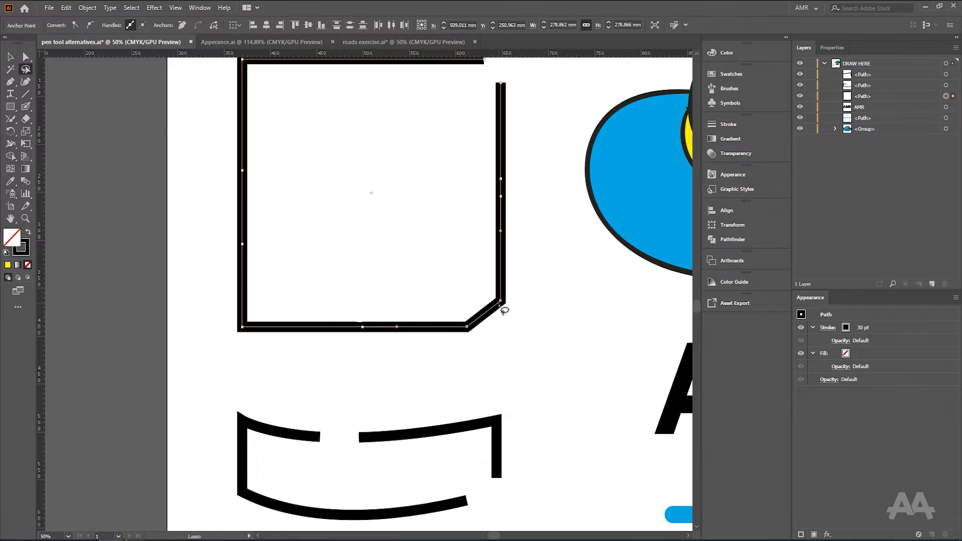
Step: Select the closed square and erase its bottom-right corner, top-right corner and the middle of its left side with the Path Eraser tool
scroll(494, 357, down, 4)
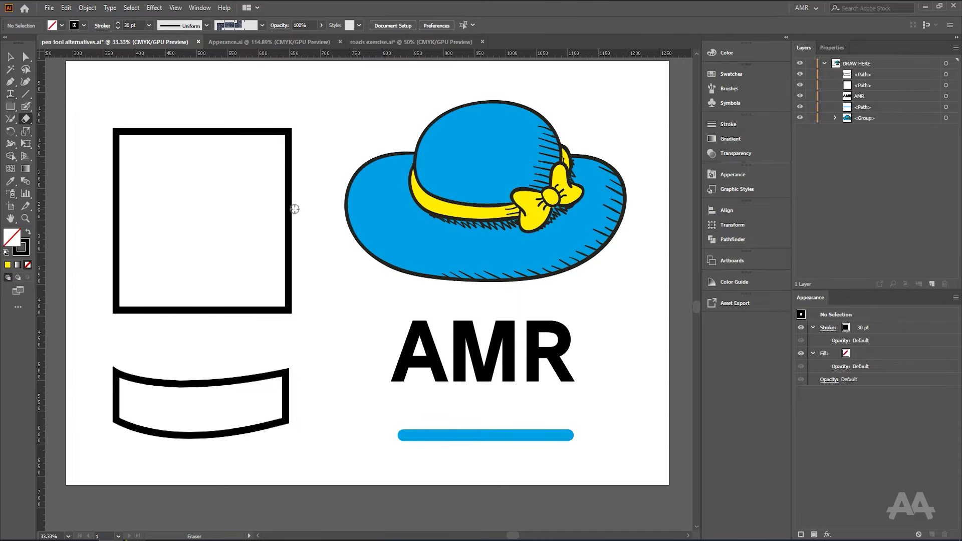
scroll(302, 246, down, 1)
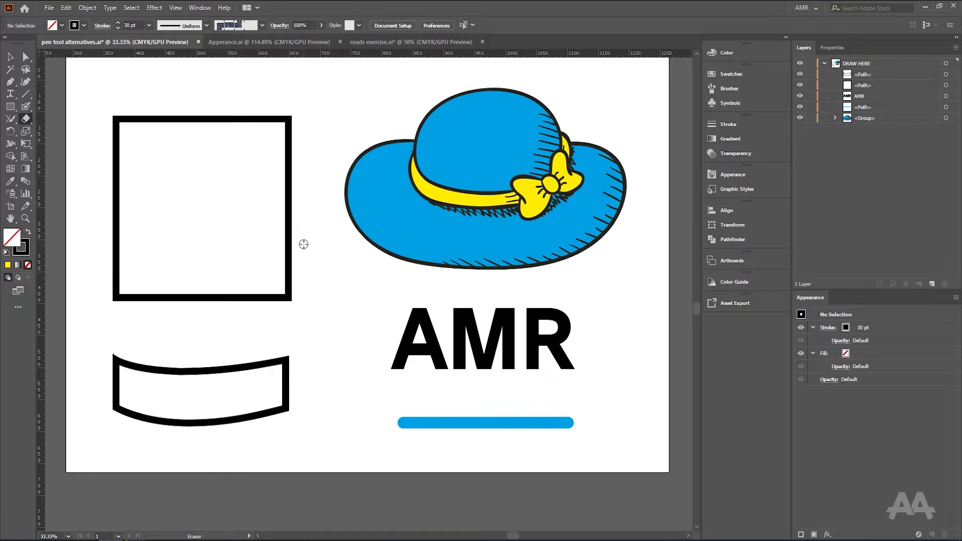
click(10, 118)
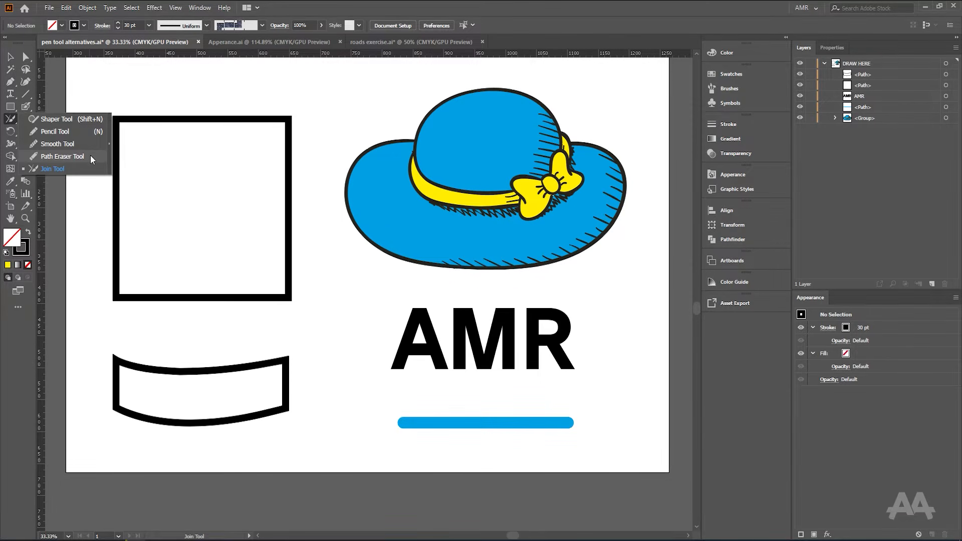
drag(319, 102, 105, 317)
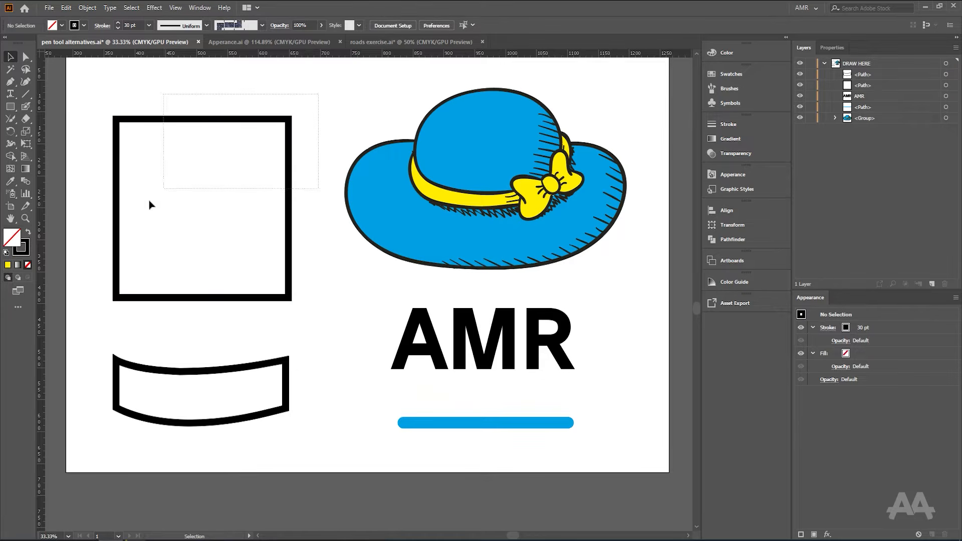
drag(139, 264, 226, 263)
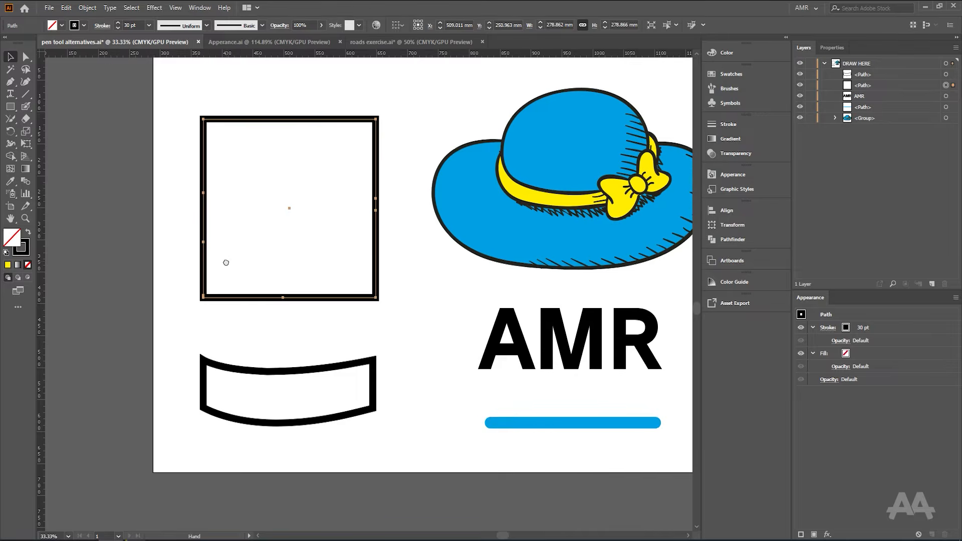
scroll(226, 262, up, 1)
scroll(288, 260, up, 2)
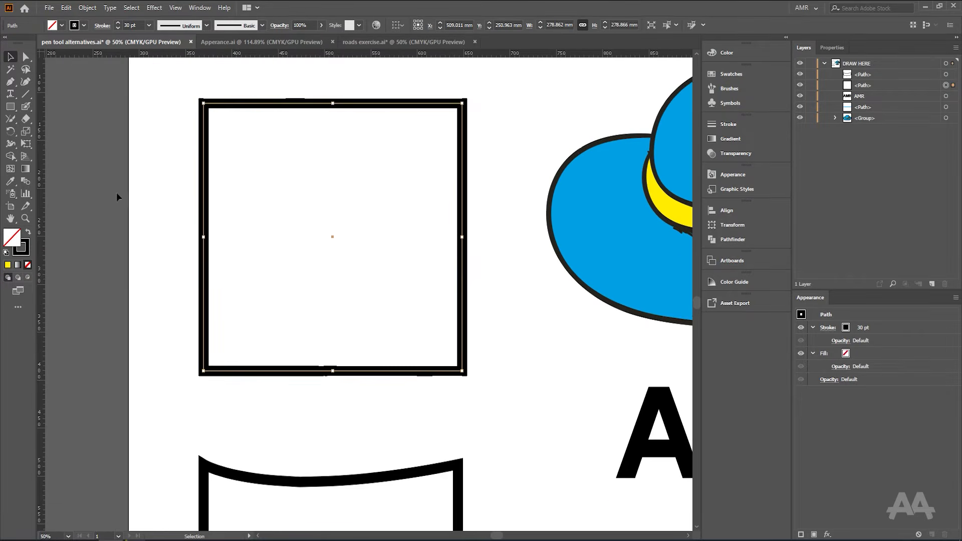
click(11, 120)
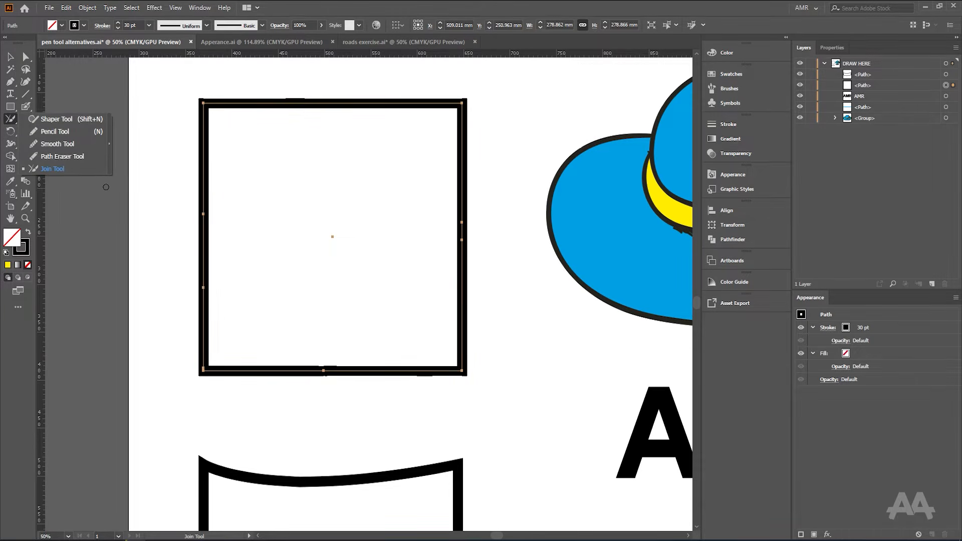
click(63, 156)
mouse_move(462, 355)
mouse_down()
mouse_move(442, 369)
mouse_move(475, 343)
mouse_up()
mouse_move(456, 104)
mouse_down()
mouse_move(475, 108)
mouse_move(470, 134)
mouse_up()
drag(203, 206, 203, 291)
key(ctrl+minus)
mouse_move(447, 322)
mouse_down()
mouse_move(399, 275)
mouse_move(351, 273)
mouse_up()
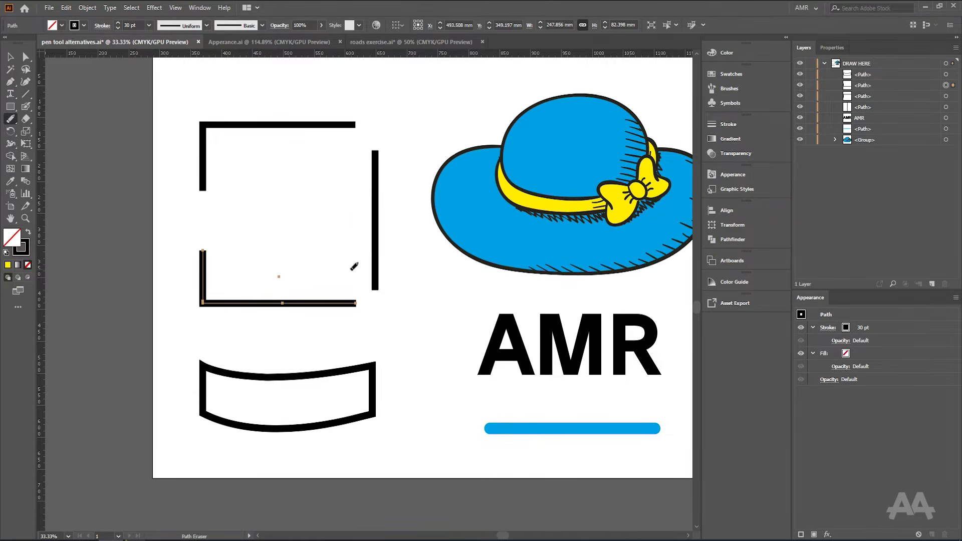
Step: Undo all the Path Eraser cuts on the square
key(ctrl+z)
key(ctrl+z)
key(ctrl+z)
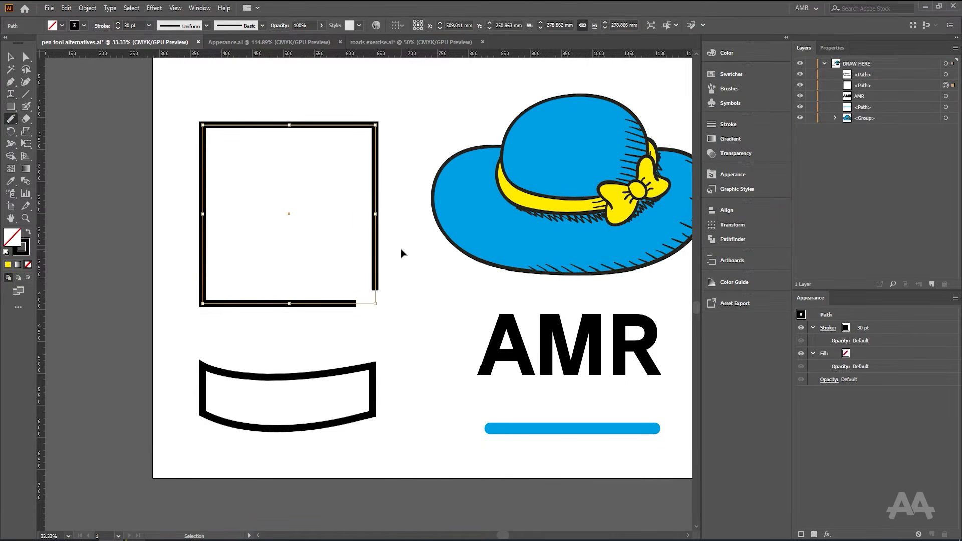
key(ctrl+z)
Step: Erase the black outlined square's bottom-right corner with several Eraser tool strokes
click(22, 117)
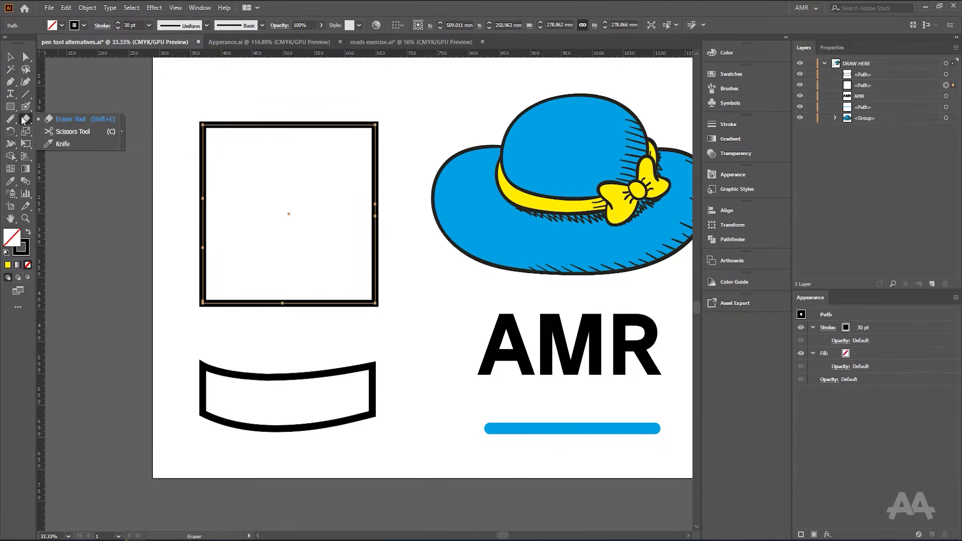
click(77, 121)
key(ctrl+equal)
key(ctrl+equal)
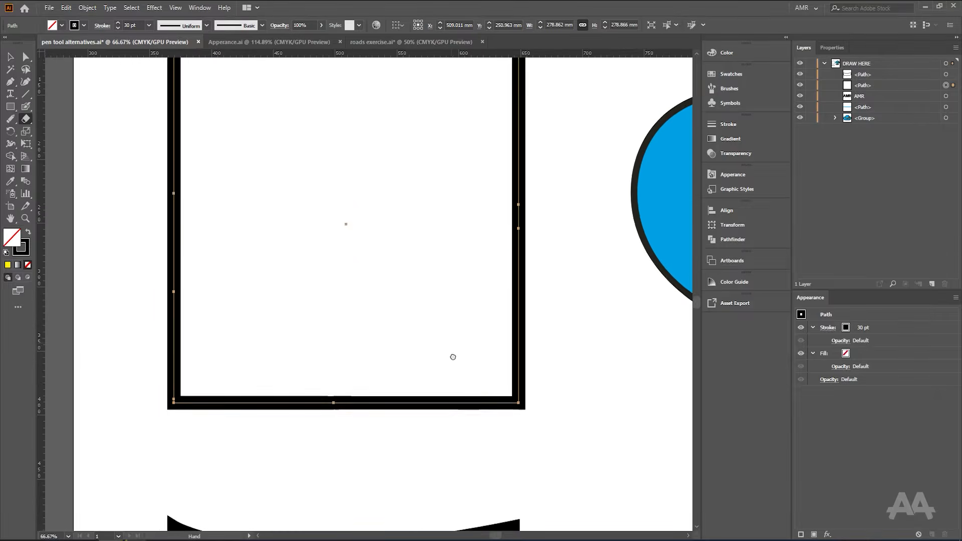
mouse_move(526, 380)
mouse_down()
mouse_move(521, 429)
mouse_move(481, 437)
mouse_move(520, 389)
mouse_move(538, 381)
mouse_move(545, 410)
mouse_up()
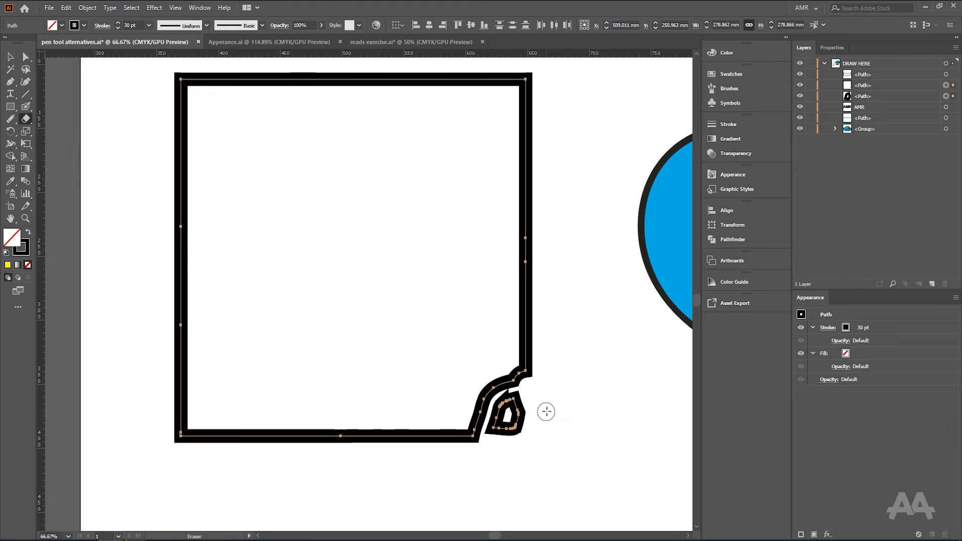
key(ctrl+minus)
drag(537, 333, 487, 308)
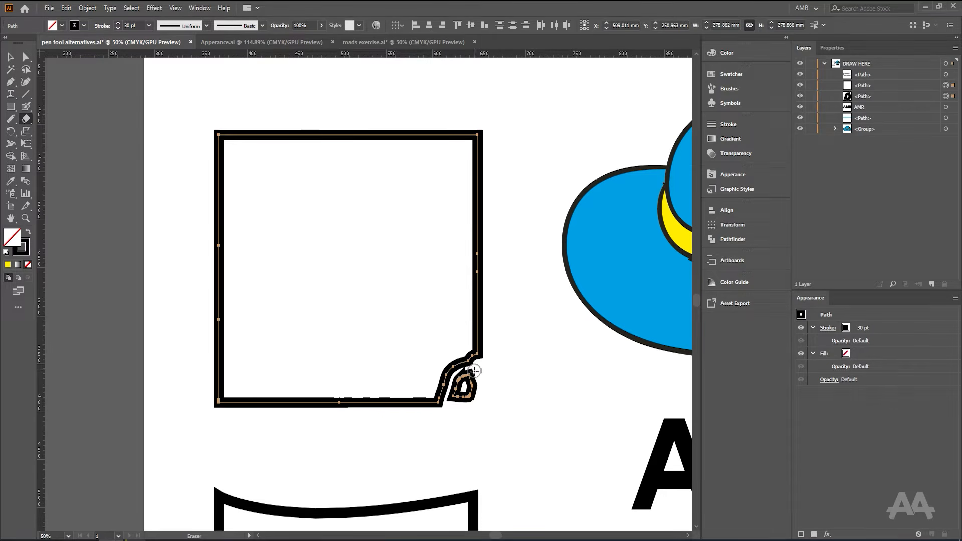
mouse_move(474, 372)
mouse_down()
mouse_move(462, 400)
mouse_move(457, 378)
mouse_move(447, 406)
mouse_move(471, 371)
mouse_move(494, 386)
mouse_move(449, 353)
mouse_move(490, 327)
mouse_move(441, 401)
mouse_move(456, 350)
mouse_move(474, 347)
mouse_move(459, 371)
mouse_up()
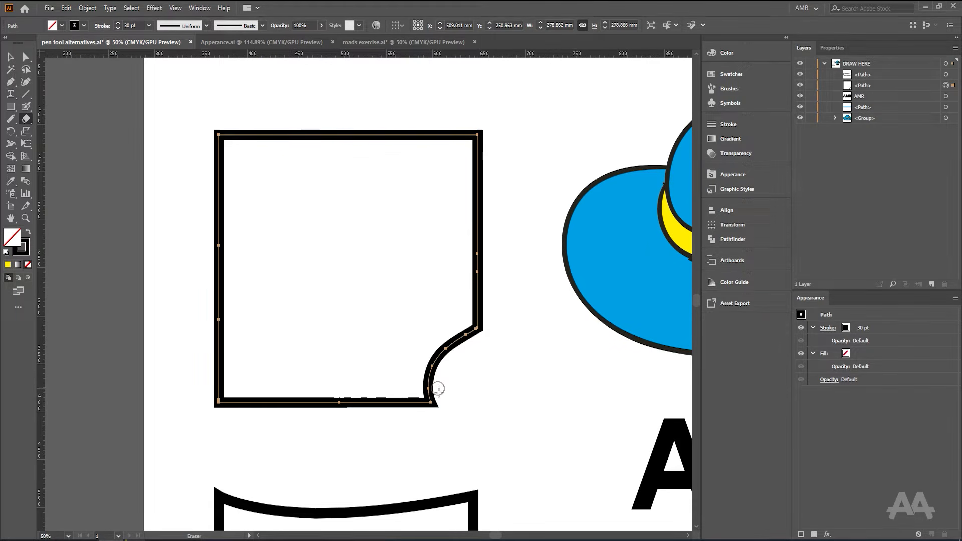
mouse_move(434, 414)
mouse_down()
mouse_move(447, 391)
mouse_move(425, 409)
mouse_move(441, 381)
mouse_move(421, 404)
mouse_move(442, 373)
mouse_move(399, 419)
mouse_up()
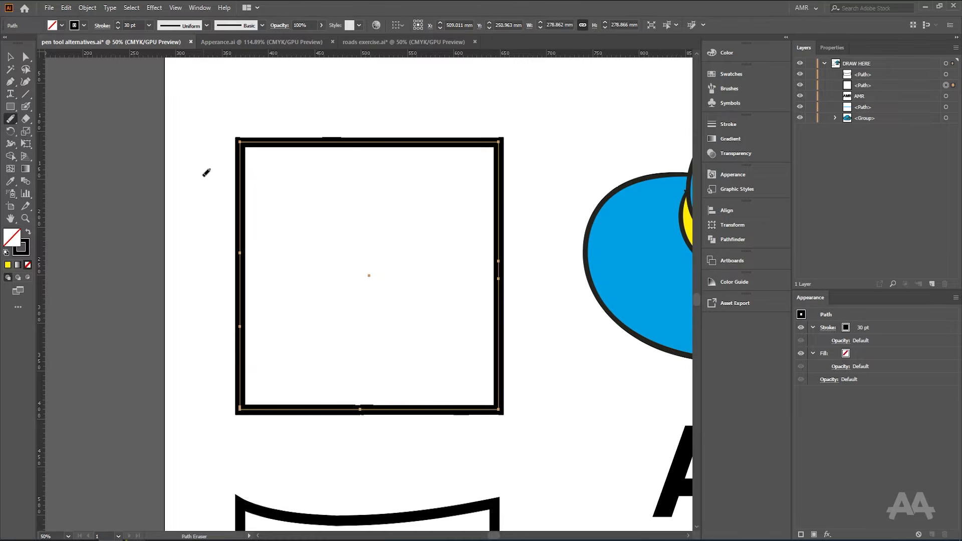
Step: Swap the square's stroke and fill, set the fill to red, and move the square up about 10 mm
key(shift+x)
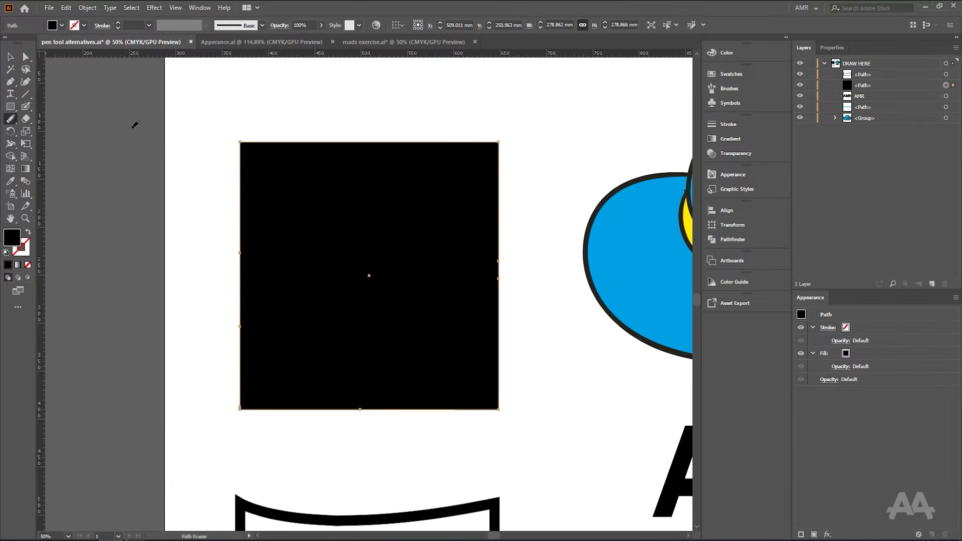
click(61, 25)
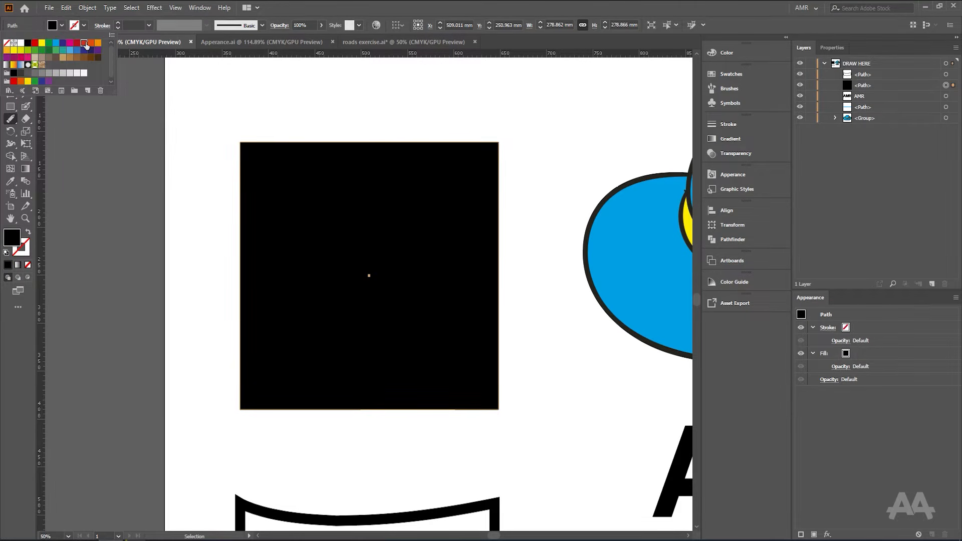
click(84, 43)
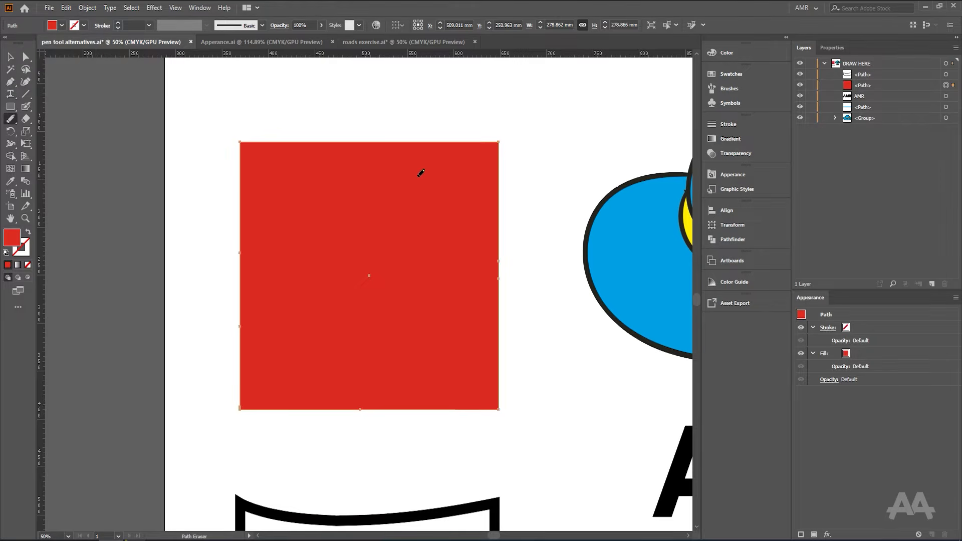
key(v)
drag(351, 189, 351, 181)
Step: Cut the red square diagonally from its top edge to its bottom edge with the Scissors tool and move the left piece away
drag(25, 118, 97, 125)
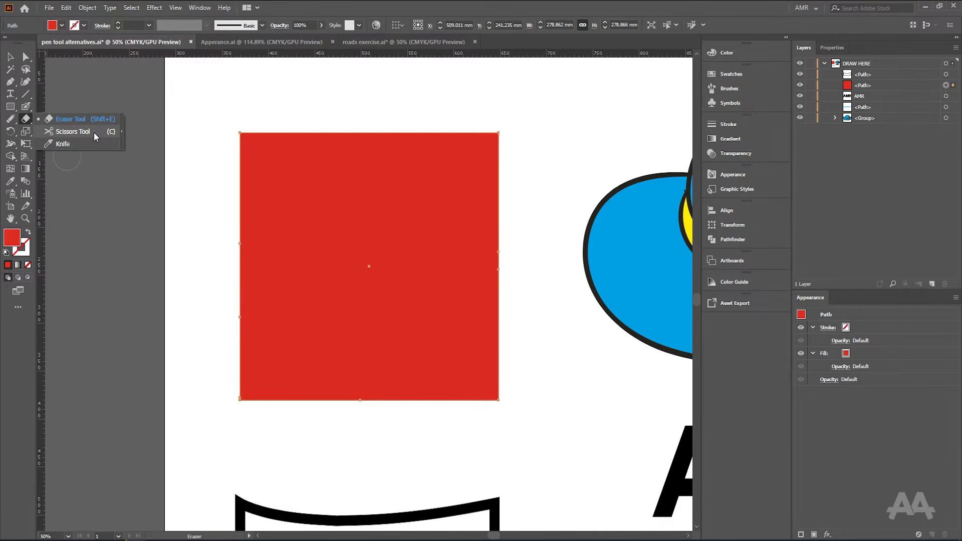
click(95, 132)
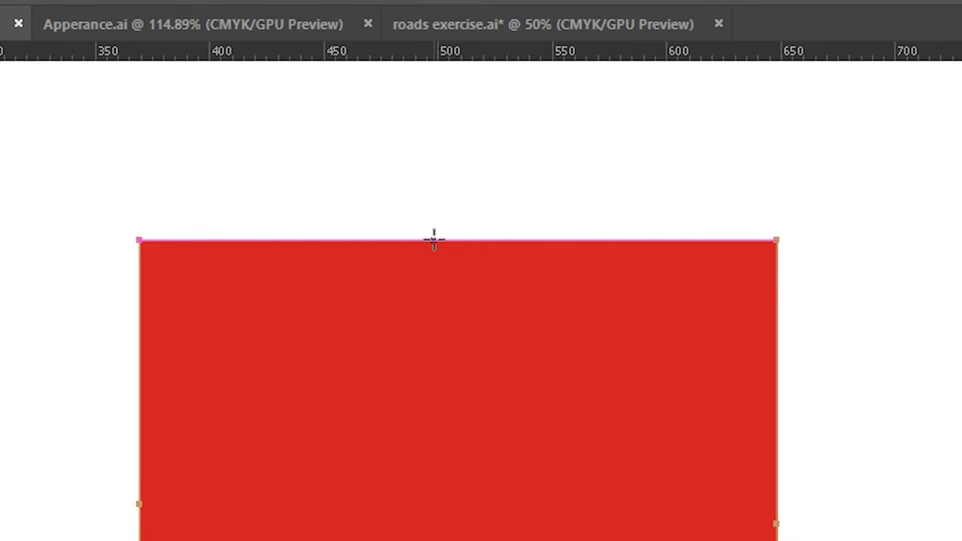
click(571, 241)
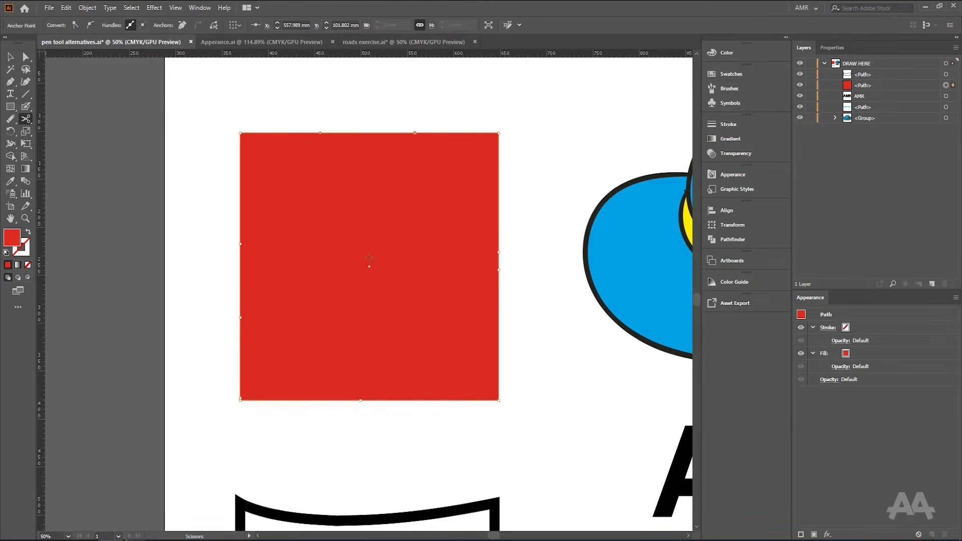
click(307, 399)
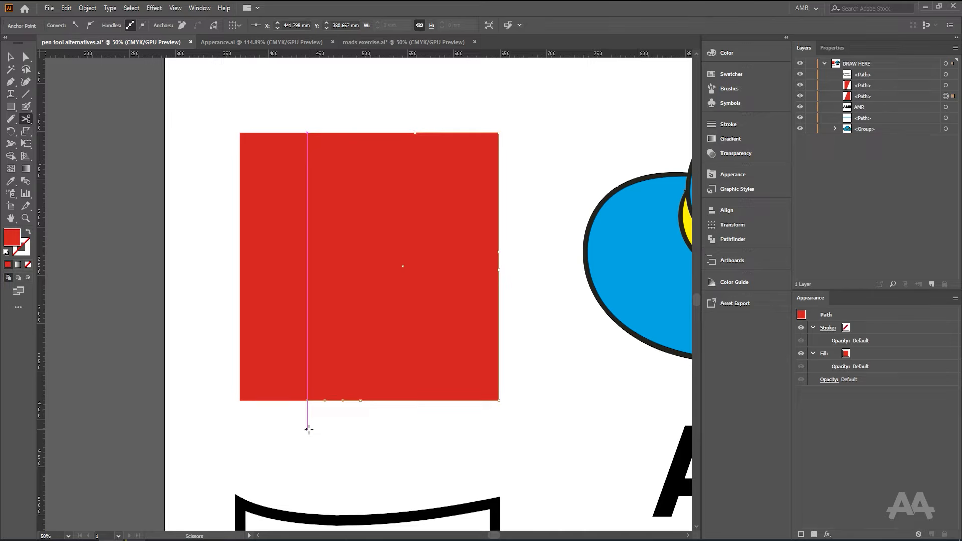
click(10, 56)
drag(286, 247, 251, 243)
click(551, 177)
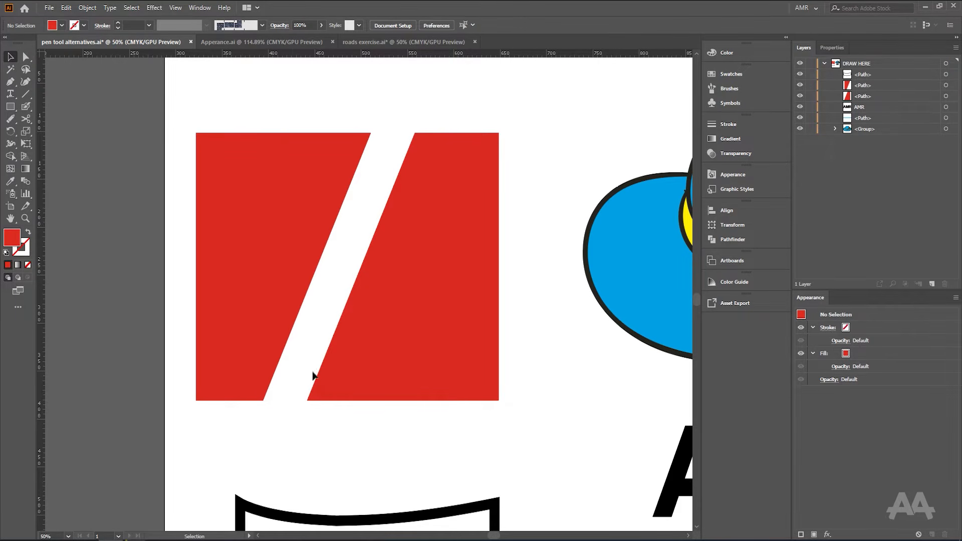
Step: Swap the stroke and fill of the curved shape below the red square
key(a)
key(v)
scroll(471, 240, down, 5)
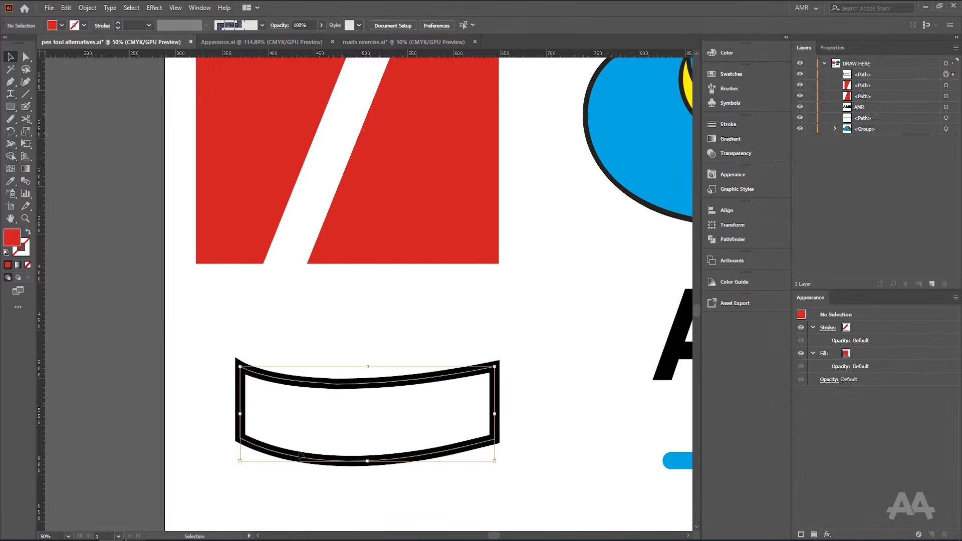
click(282, 461)
key(shift+x)
Step: Cut off the curved shape's bottom-right corner with the Scissors tool and move the cut piece down and to the right
click(26, 118)
scroll(392, 353, down, 2)
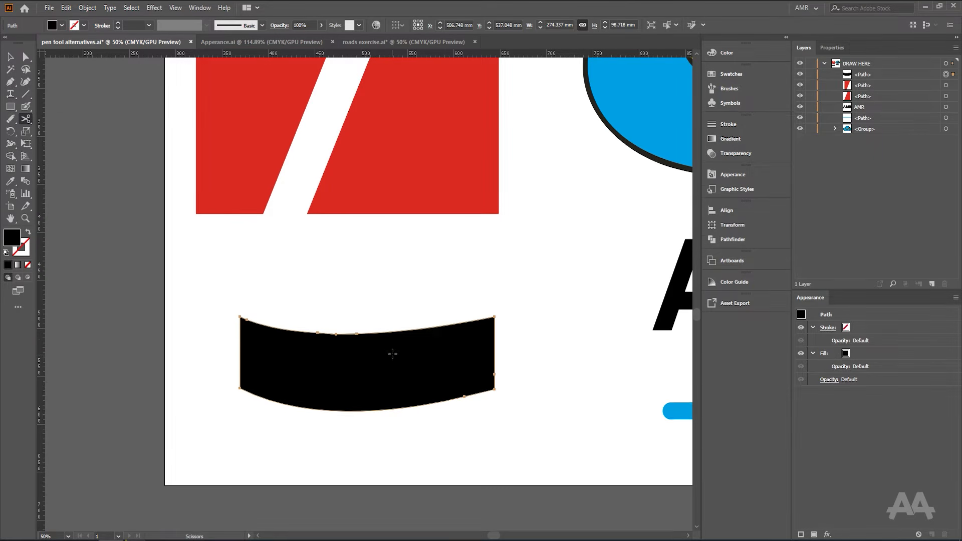
click(494, 352)
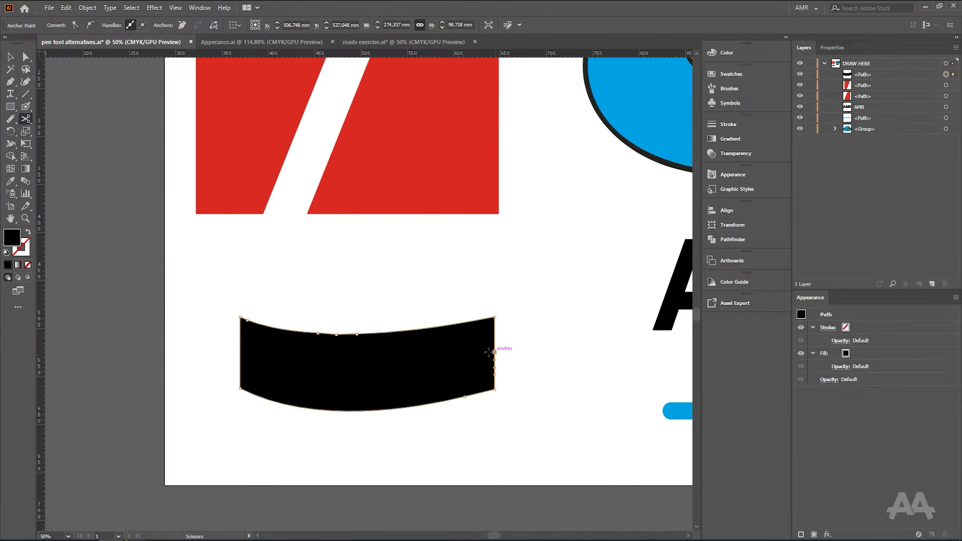
click(409, 406)
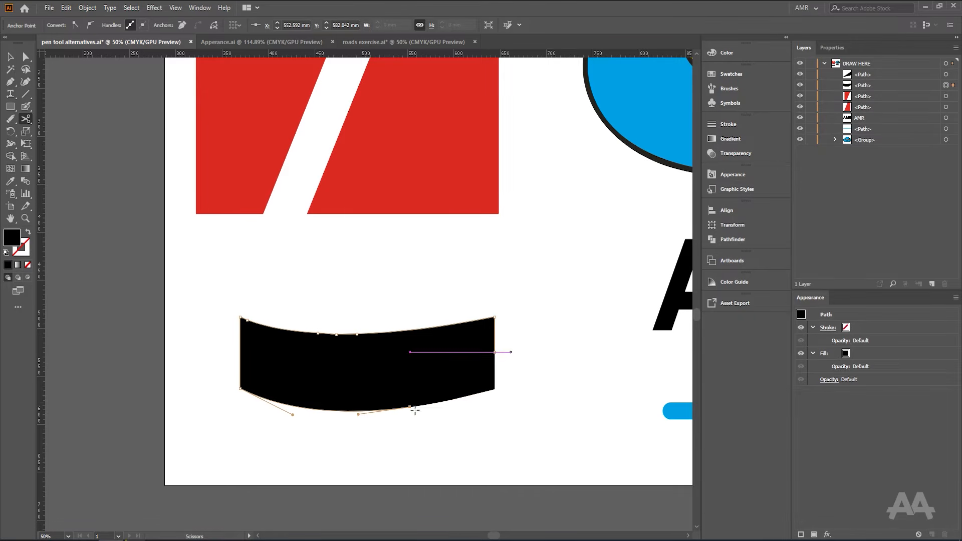
click(11, 57)
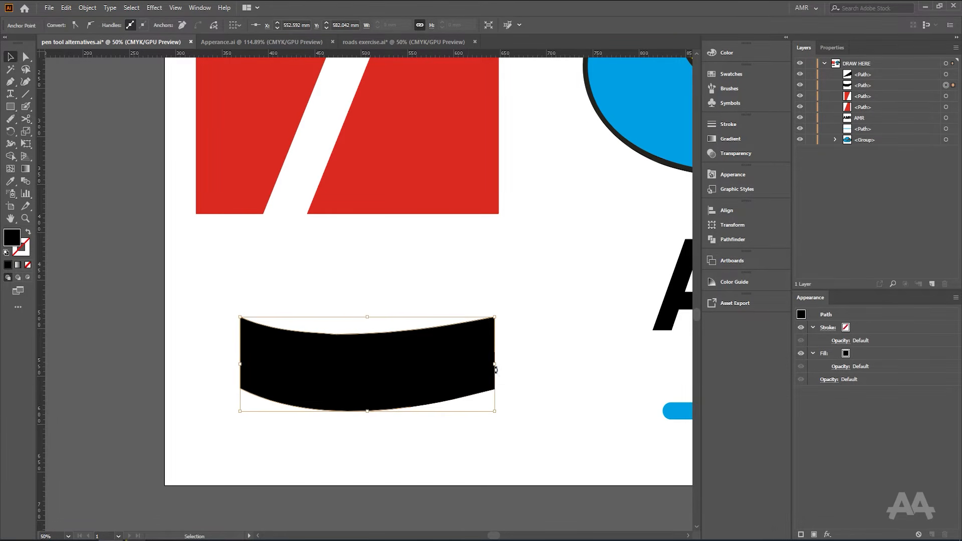
click(470, 385)
drag(474, 387, 504, 396)
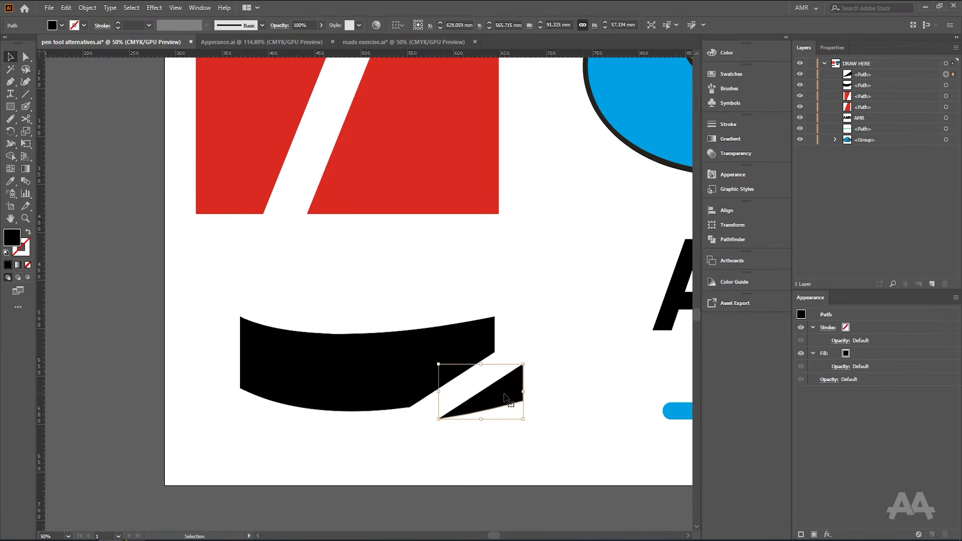
click(532, 337)
Step: Erase a slanted strip through the whole red square, from above its top edge to below its bottom edge, with the Eraser tool
key(ctrl+minus)
drag(498, 279, 456, 291)
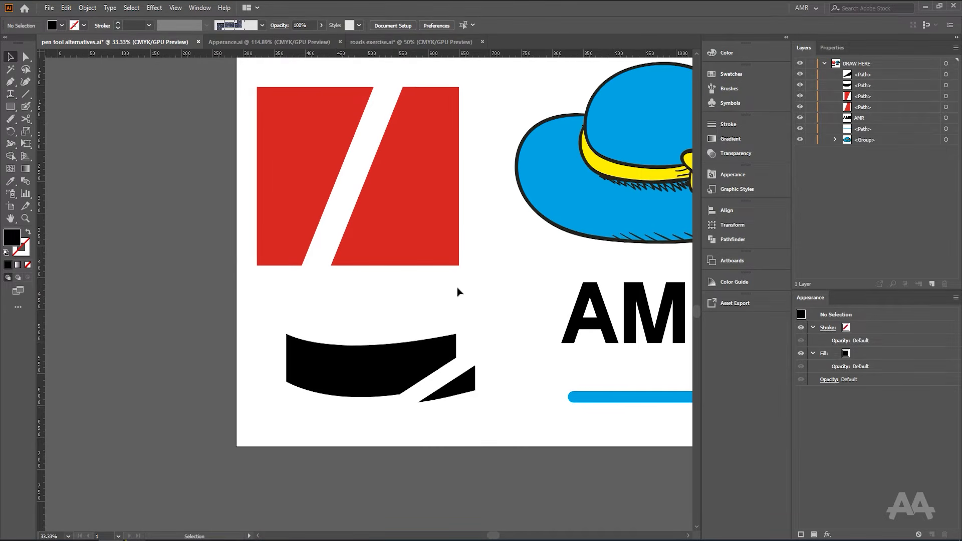
scroll(450, 397, up, 1)
drag(474, 384, 461, 380)
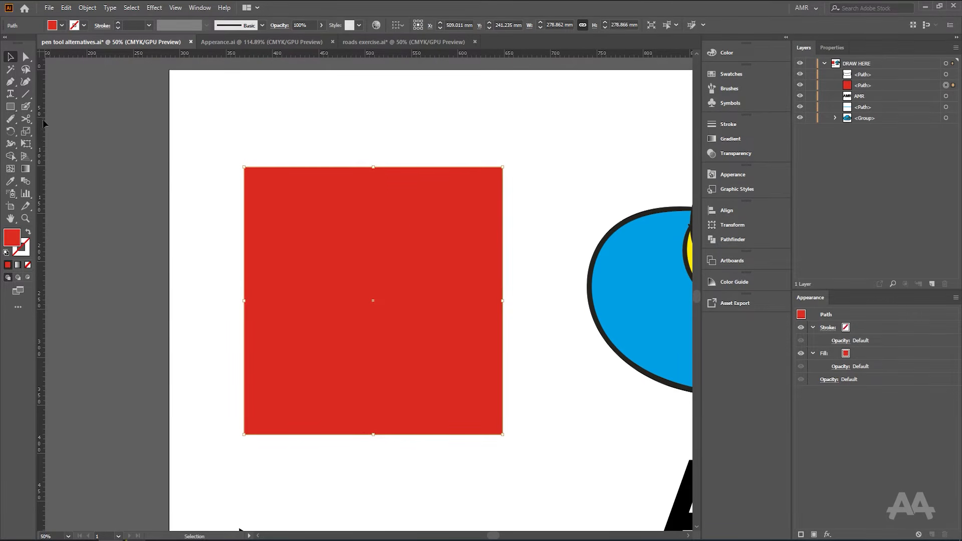
click(31, 120)
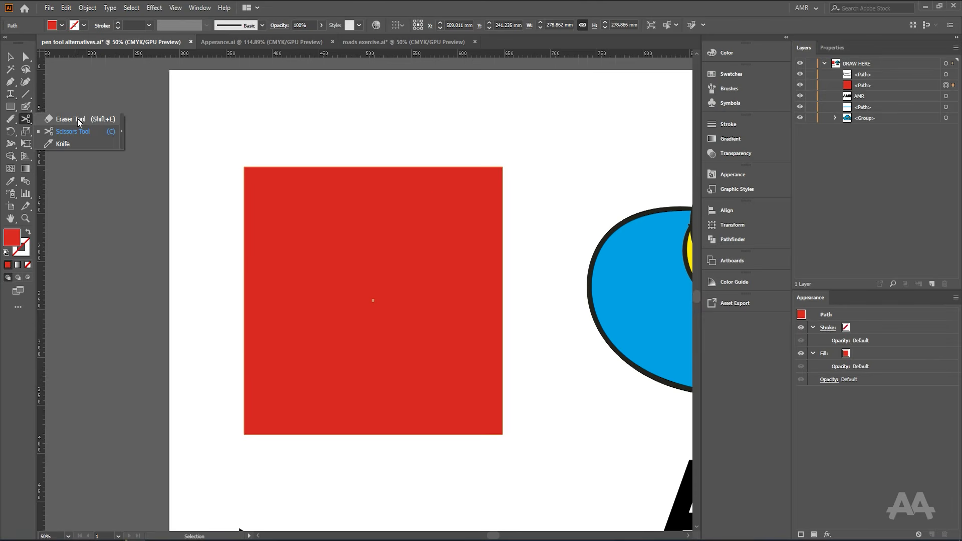
click(70, 119)
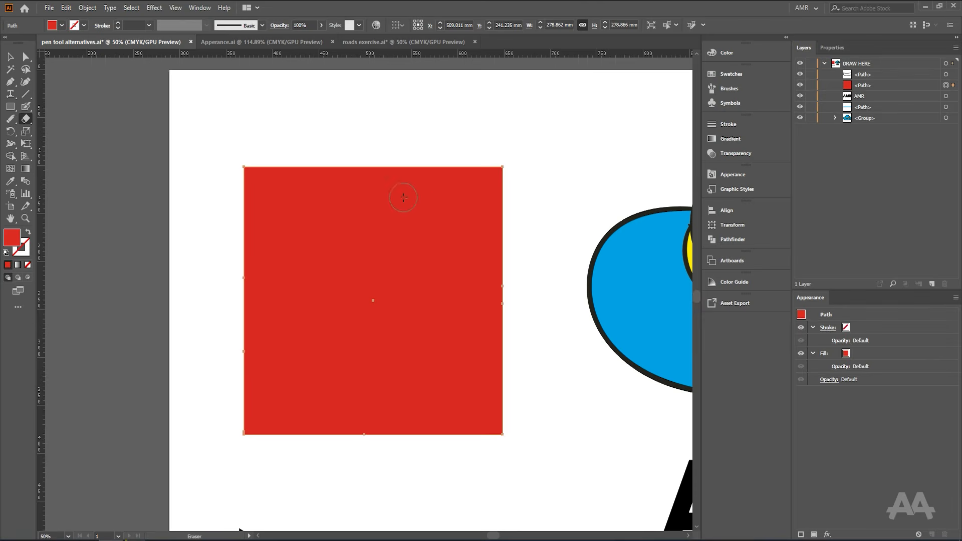
drag(410, 151, 303, 488)
Step: Reposition the two halves of the erased red square to widen the gap between them
key(v)
drag(331, 224, 274, 219)
double_click(377, 228)
drag(377, 232, 428, 234)
double_click(391, 137)
drag(290, 212, 323, 208)
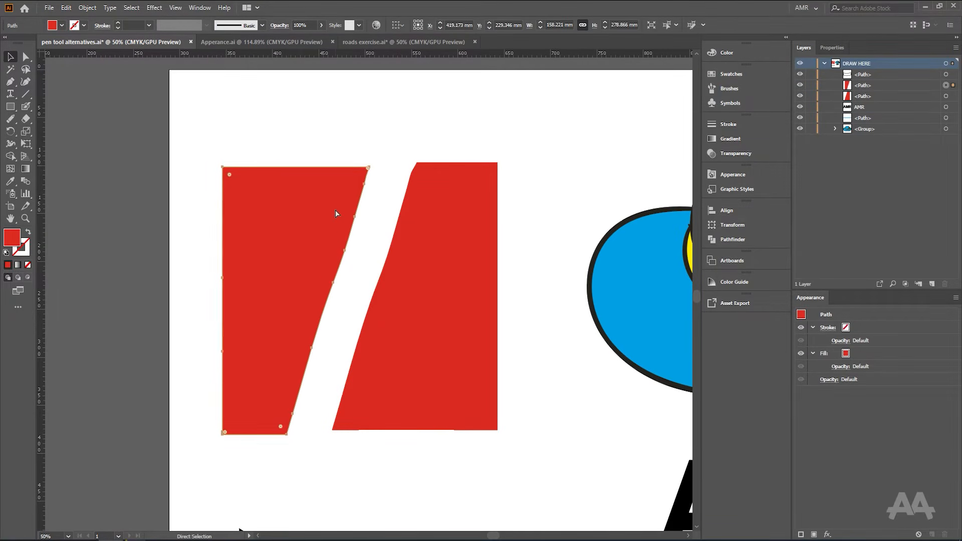
Step: Undo the moves of the two halves and the eraser cut through the red square
key(ctrl+z)
key(ctrl+z)
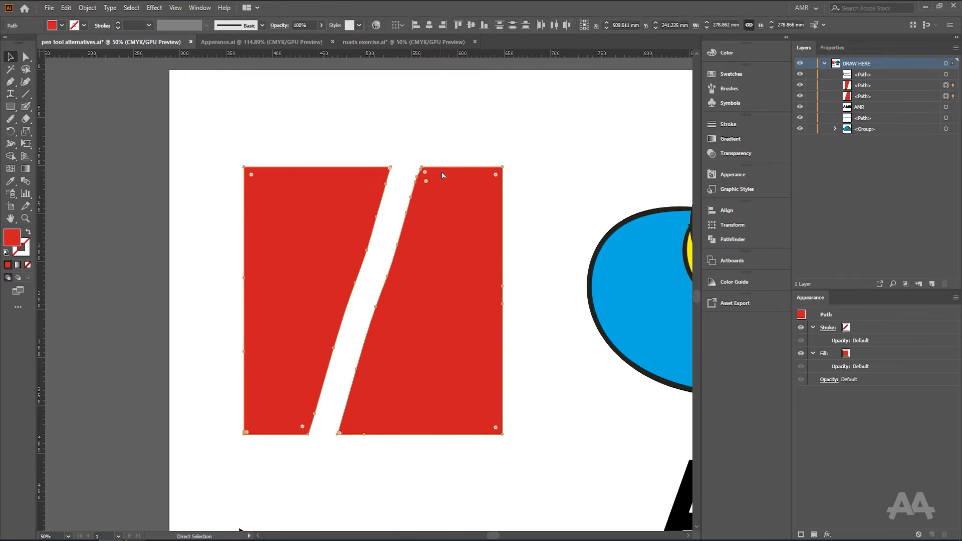
key(ctrl+z)
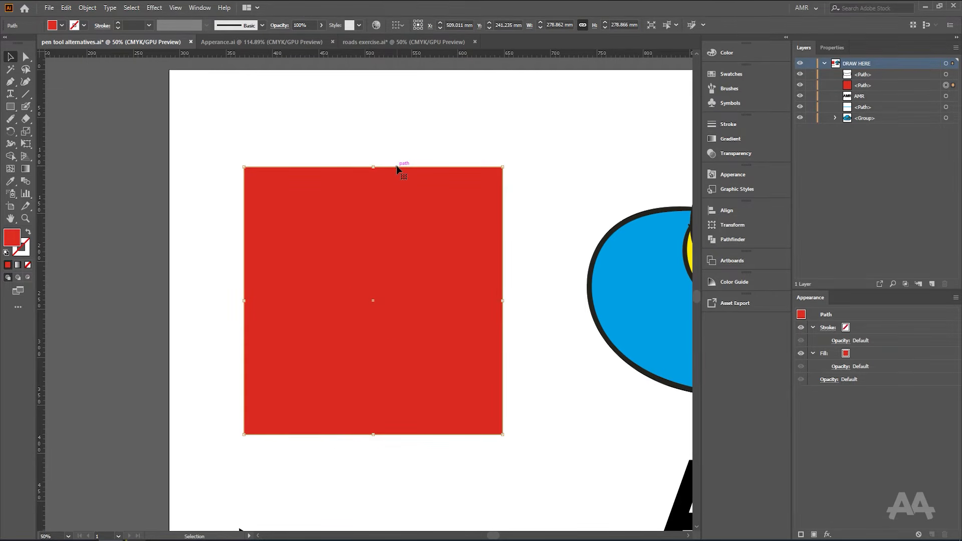
Step: Try erasing a short slanted strip from the red square's top edge and undo it
click(26, 119)
drag(414, 144, 386, 271)
key(ctrl+z)
Step: Split the red square diagonally with Scissors cuts on its top and bottom edges and move the left piece about 30 mm left
key(c)
click(421, 167)
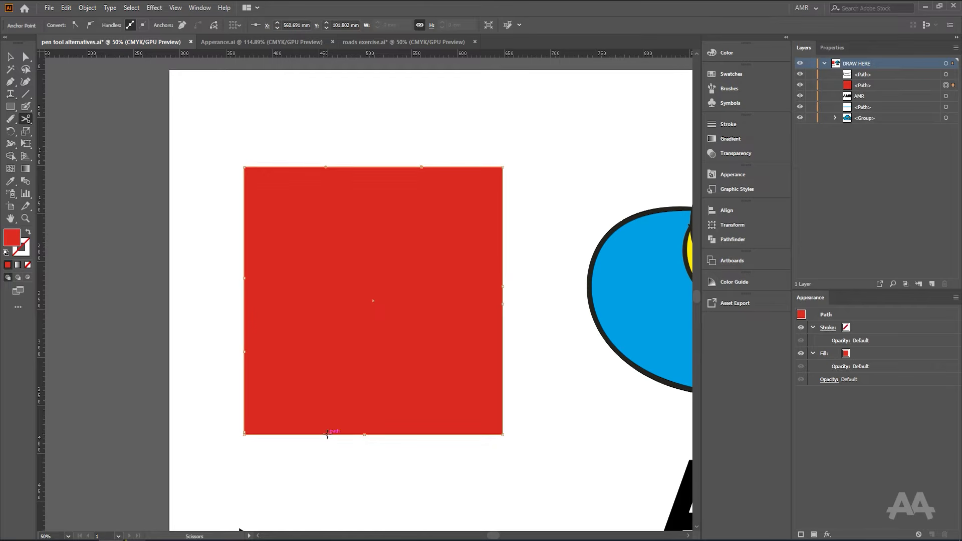
click(327, 434)
key(v)
drag(317, 206, 286, 209)
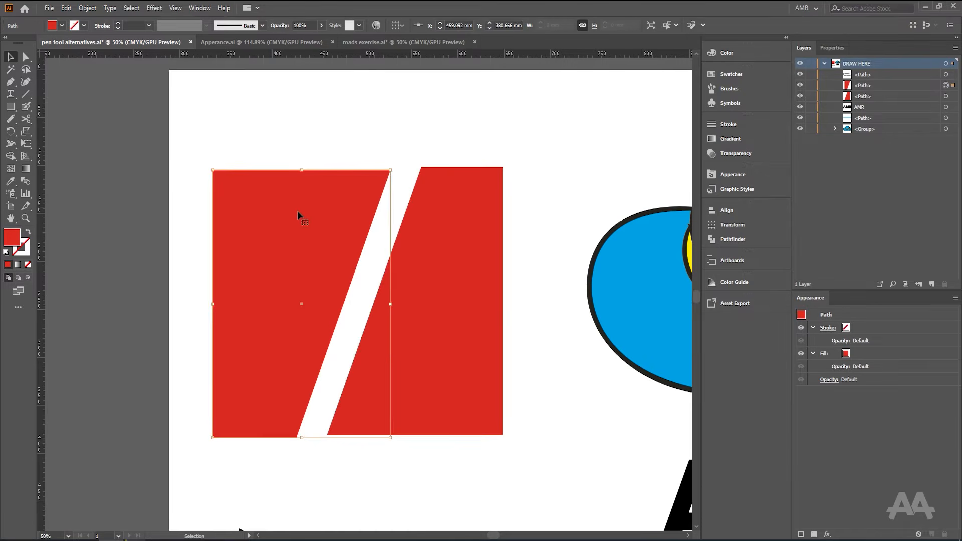
drag(297, 278, 300, 275)
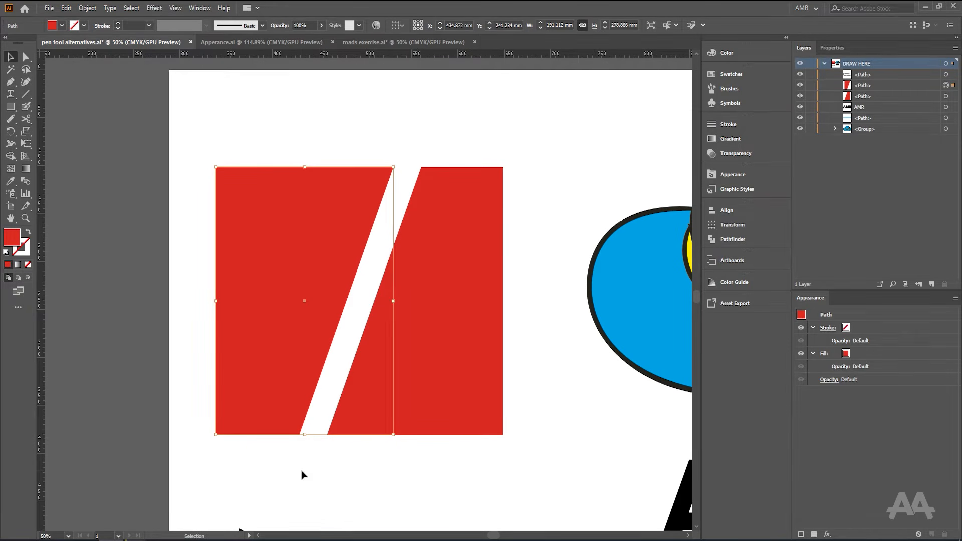
drag(387, 232, 346, 226)
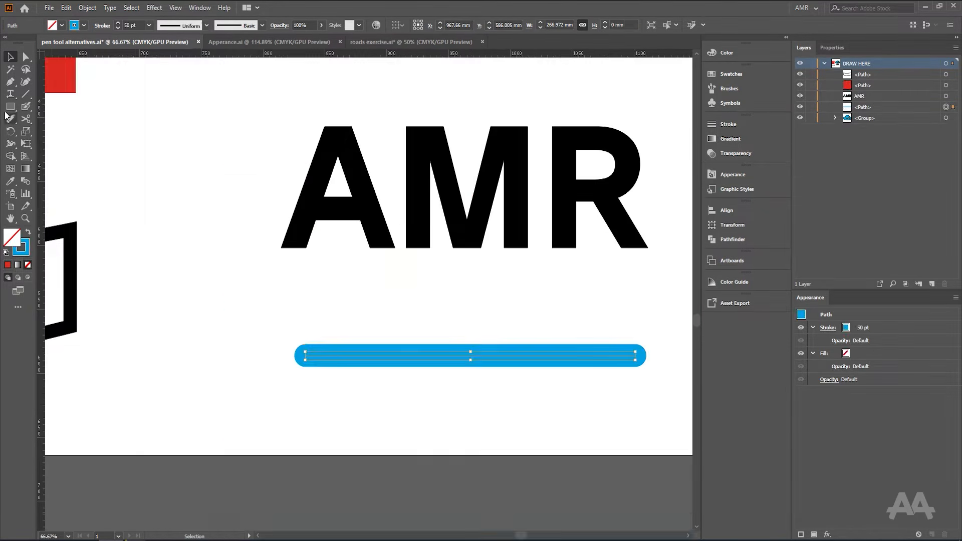
Step: Erase two gaps in the blue line below the AMR text with the Eraser tool and move the middle piece up
drag(28, 124, 67, 121)
drag(366, 356, 366, 358)
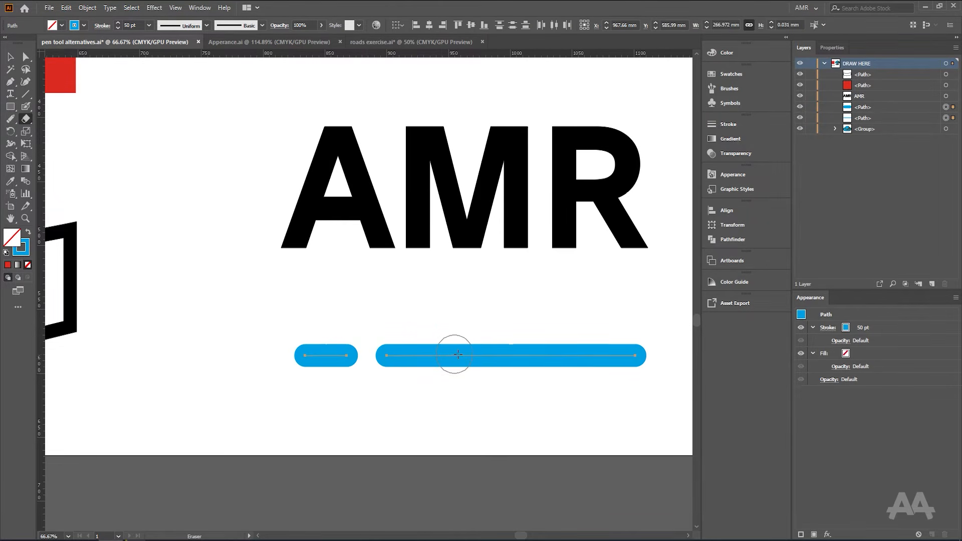
click(459, 354)
key(v)
double_click(426, 355)
drag(426, 355, 427, 336)
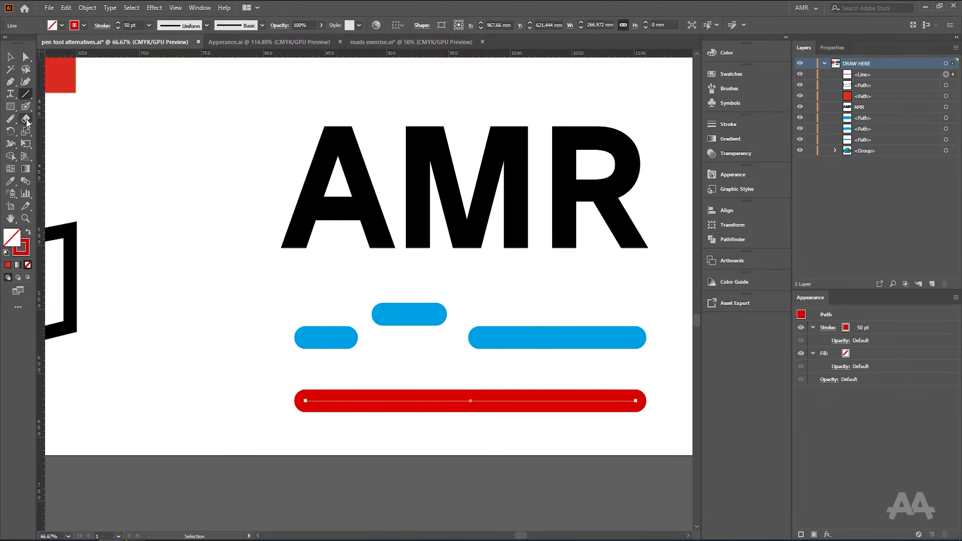
Step: Cut the red line below the AMR text at two points with the Scissors tool and move the middle piece down
drag(26, 119, 76, 134)
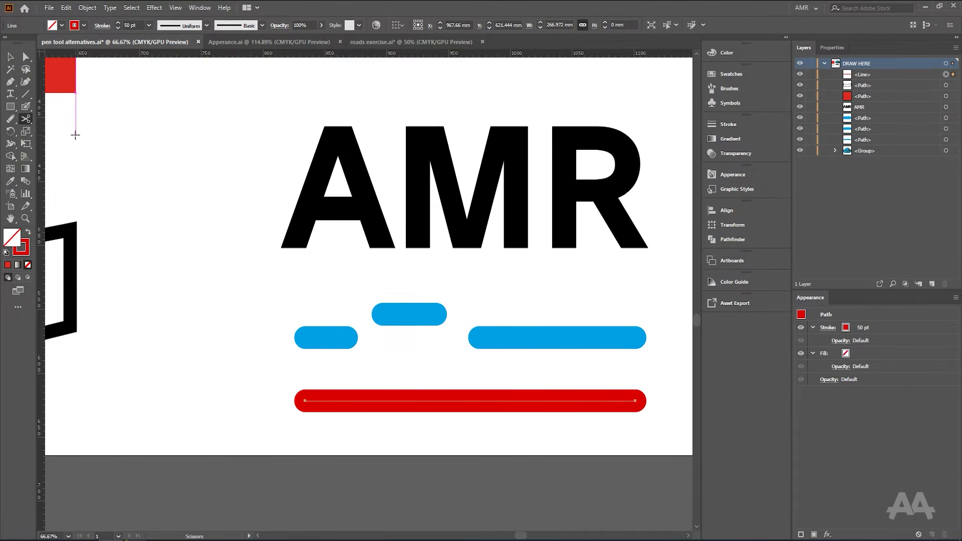
click(356, 401)
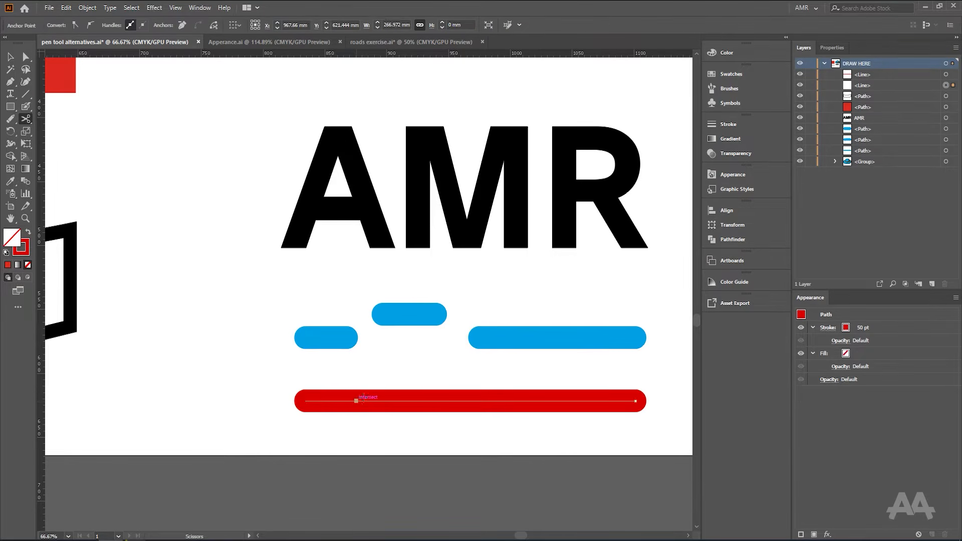
click(443, 400)
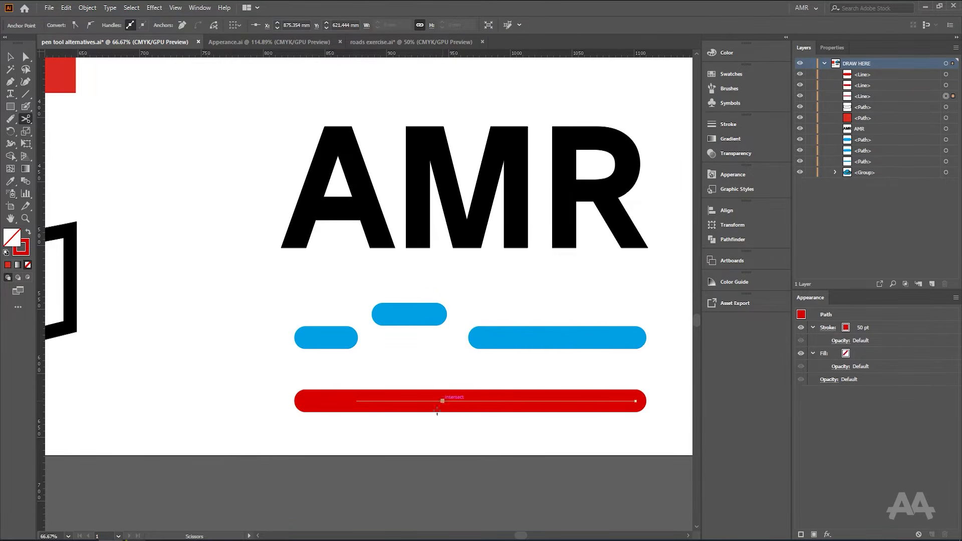
click(11, 55)
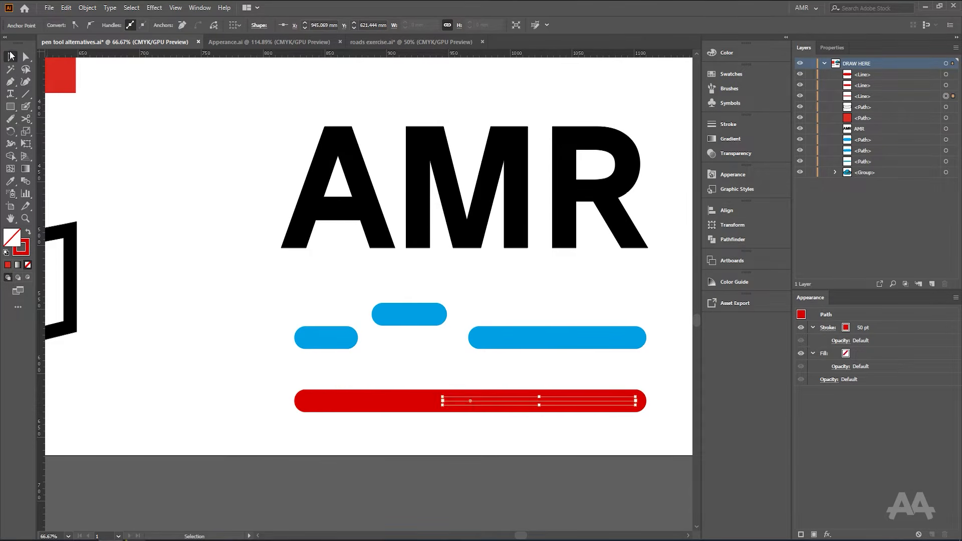
click(395, 410)
drag(411, 406, 410, 434)
click(510, 433)
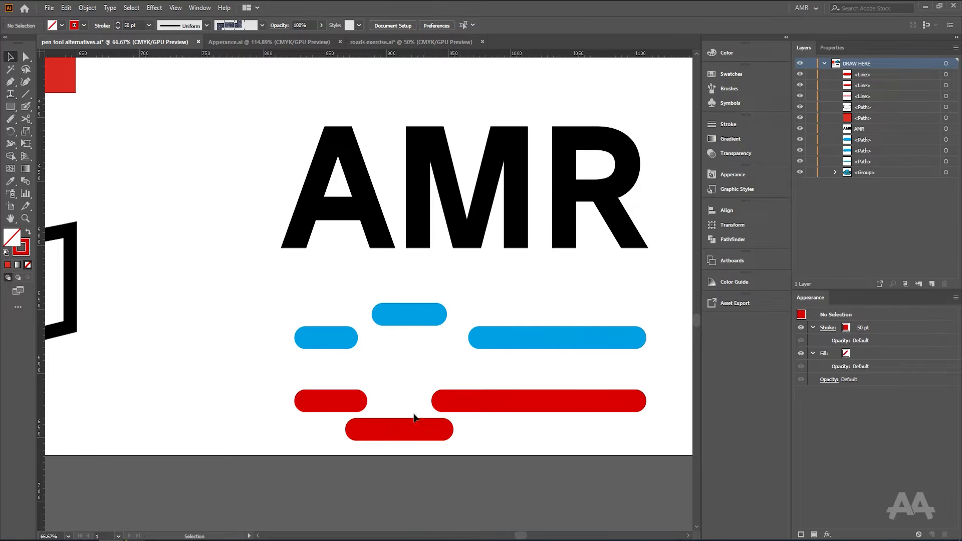
Step: Select the hat and slice it from crown to brim with one freehand Knife cut just past its middle
key(ctrl+minus)
key(ctrl+minus)
click(26, 107)
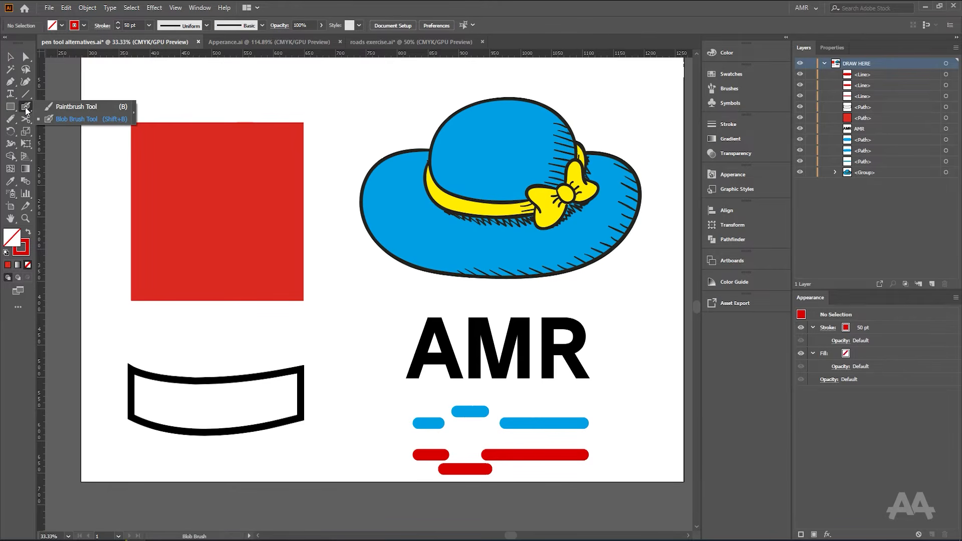
click(26, 119)
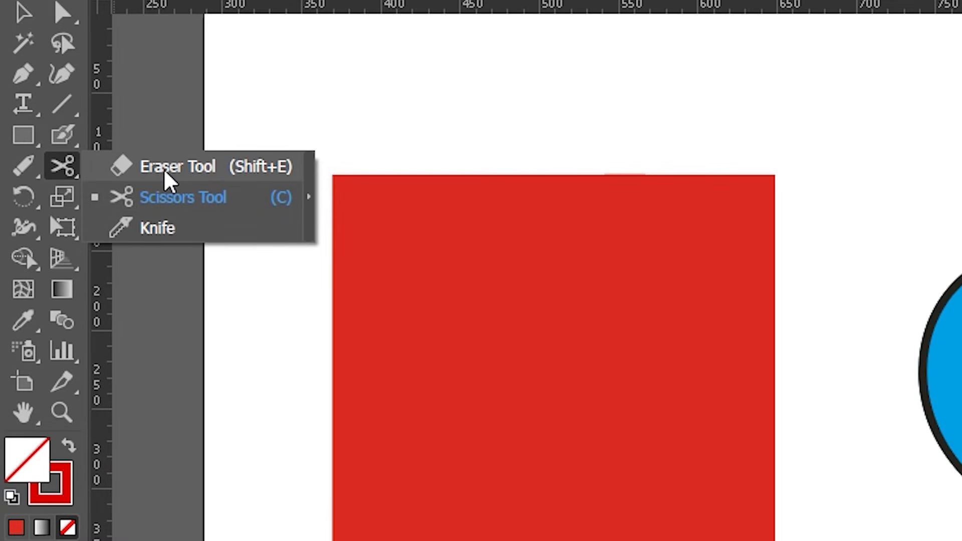
click(59, 390)
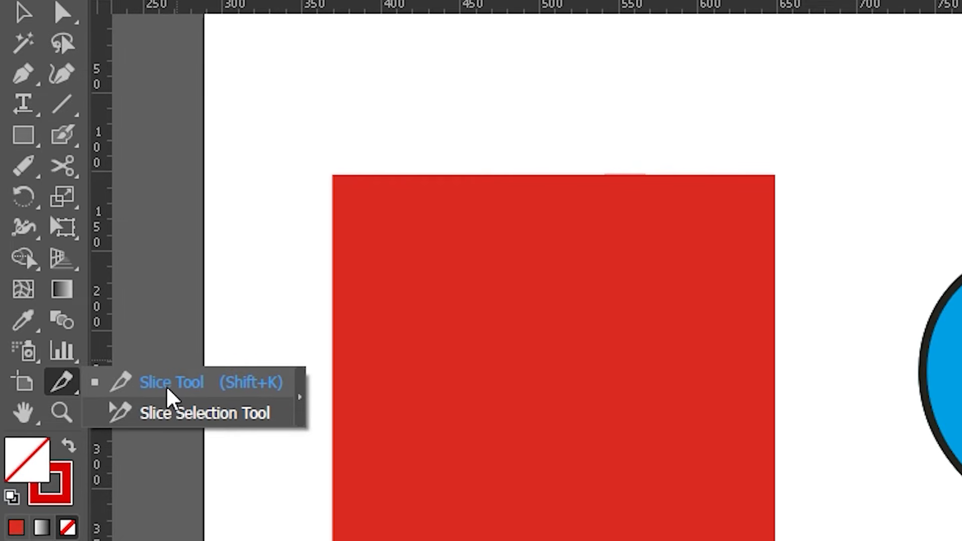
click(64, 167)
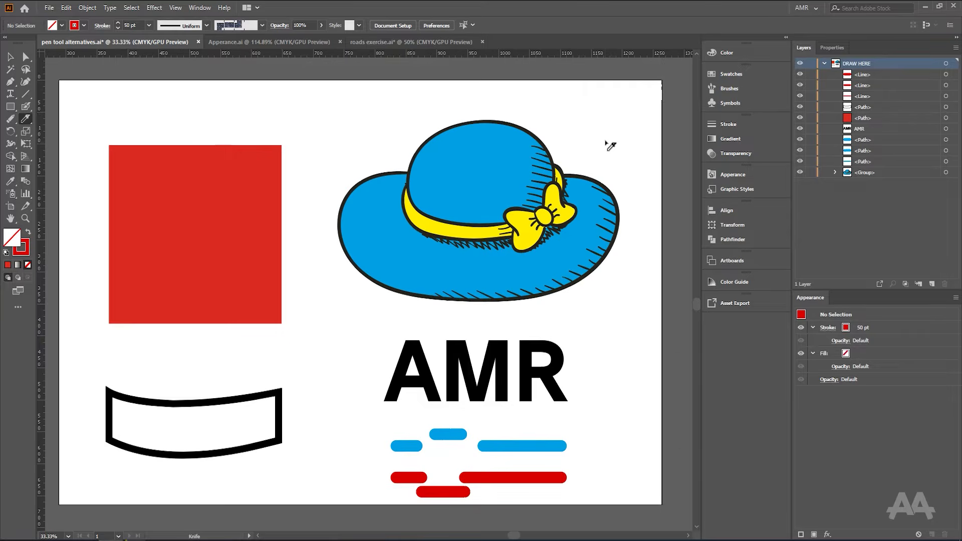
key(v)
drag(626, 122, 328, 311)
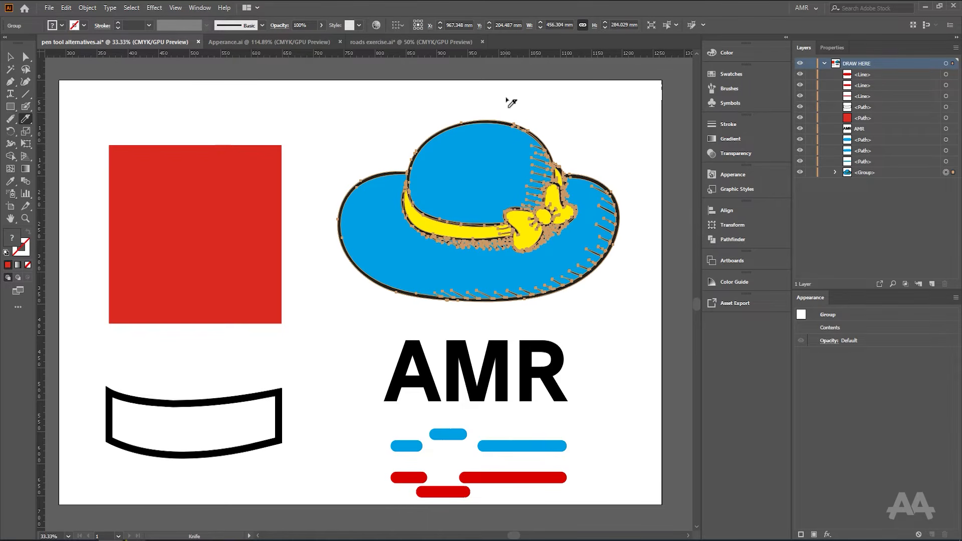
mouse_move(507, 100)
mouse_down()
mouse_move(463, 340)
mouse_move(470, 277)
mouse_up()
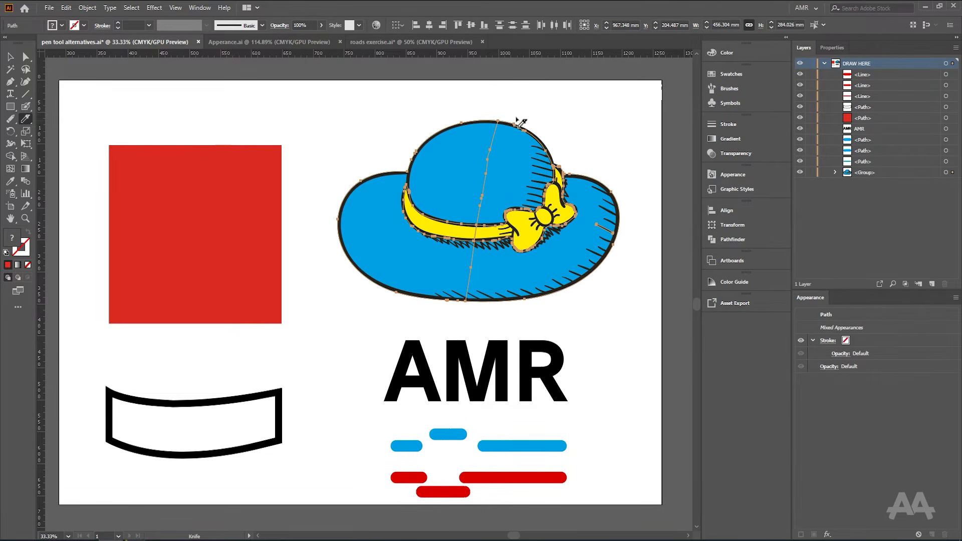
Step: Lasso the part of the hat on the bow side of the knife cut and try to group it
click(26, 70)
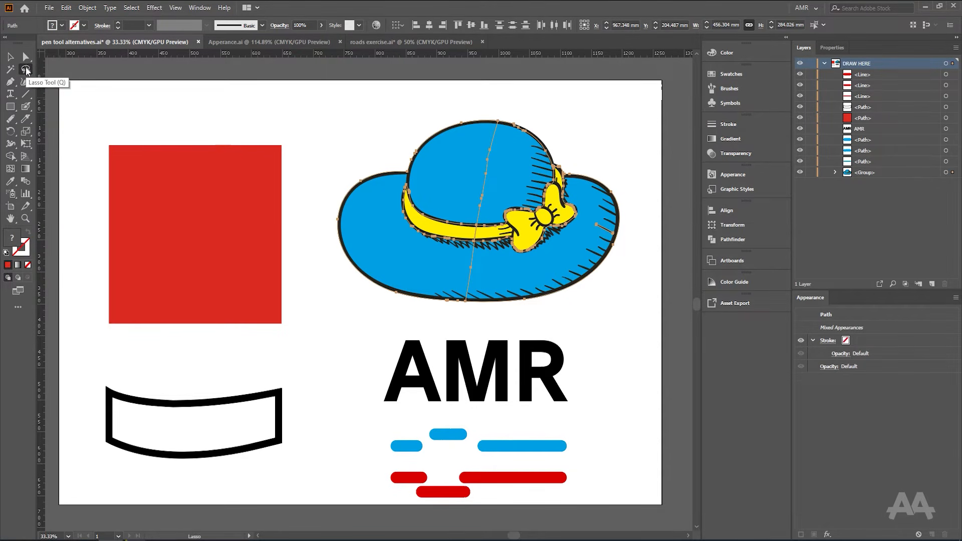
mouse_move(537, 112)
mouse_down()
mouse_move(503, 140)
mouse_move(481, 314)
mouse_move(611, 279)
mouse_move(629, 178)
mouse_move(555, 124)
mouse_up()
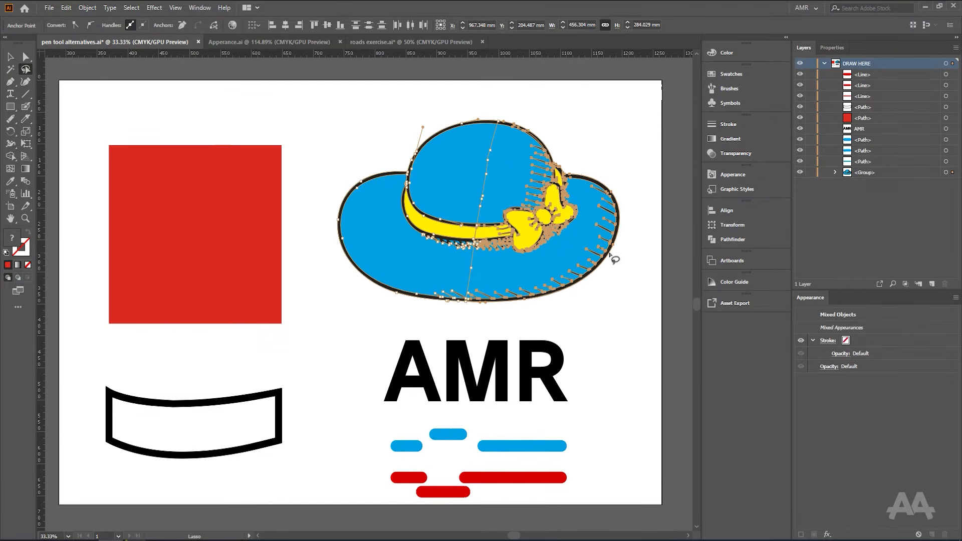
key(ctrl+g)
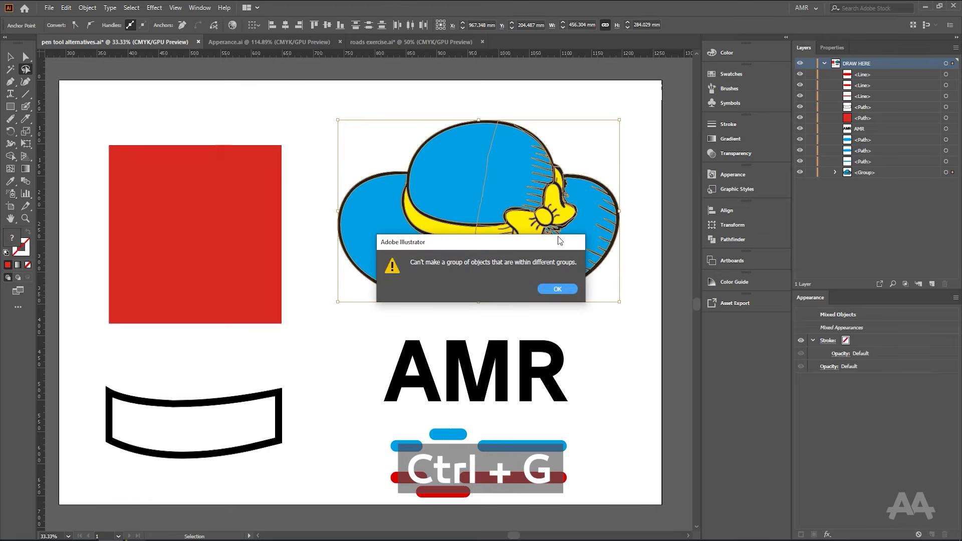
drag(471, 270, 394, 267)
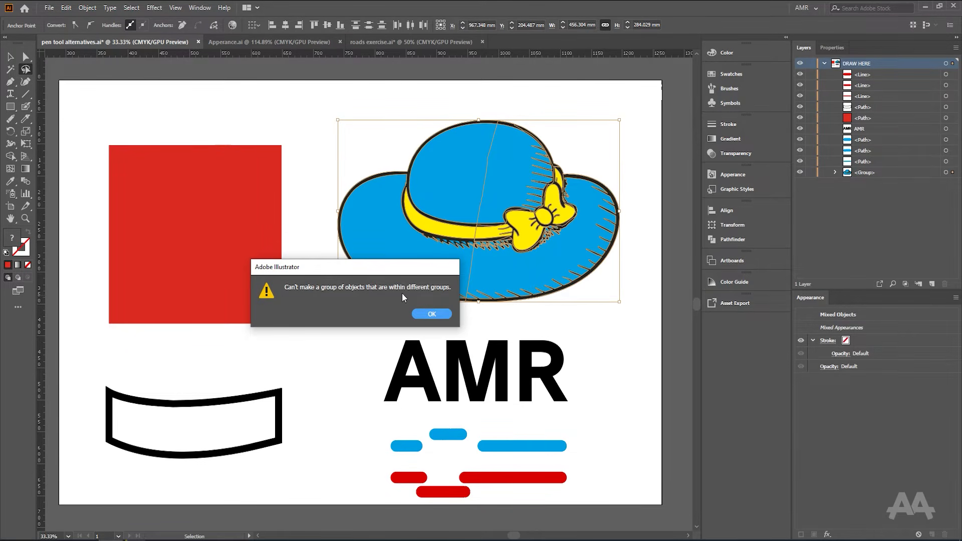
drag(410, 271, 412, 289)
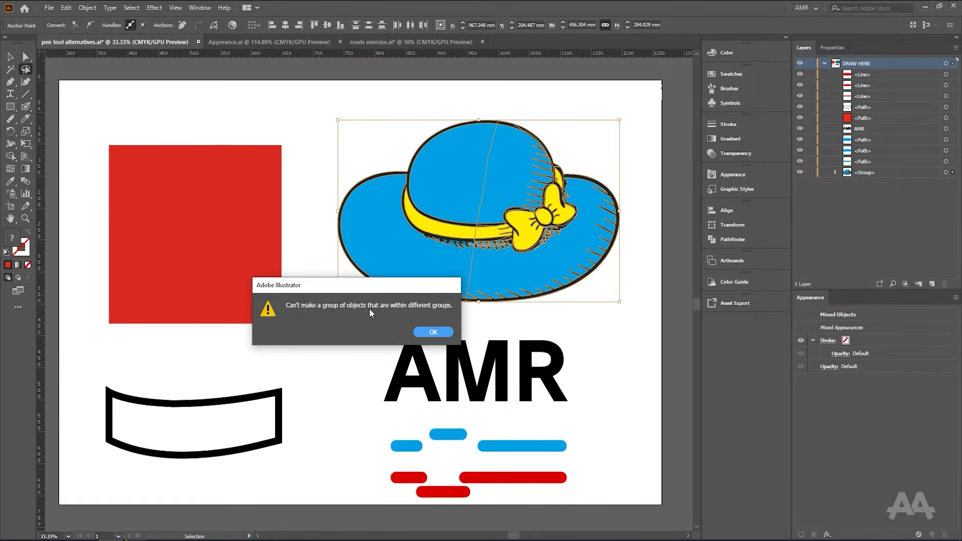
key(Return)
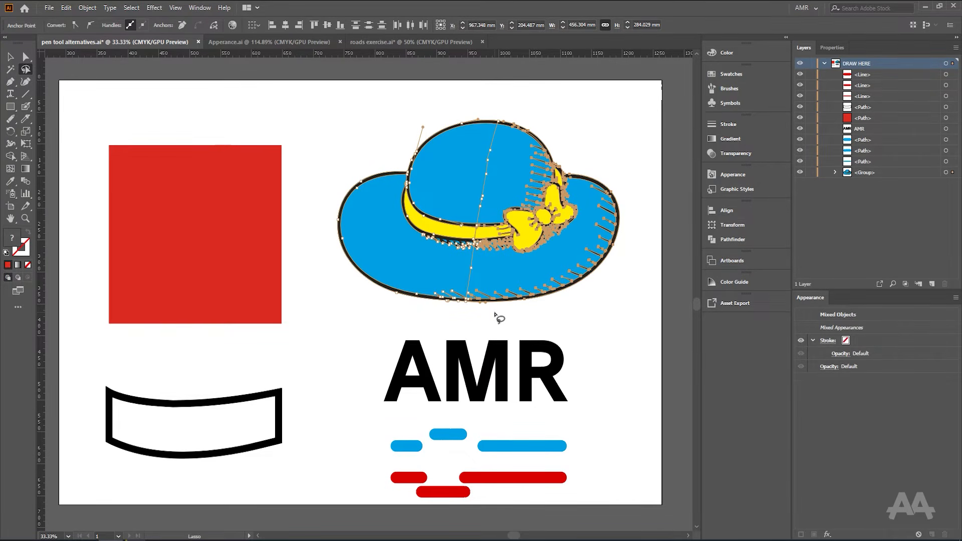
Step: Select the whole hat group and ungroup it into its separate paths and inner group
key(v)
click(877, 172)
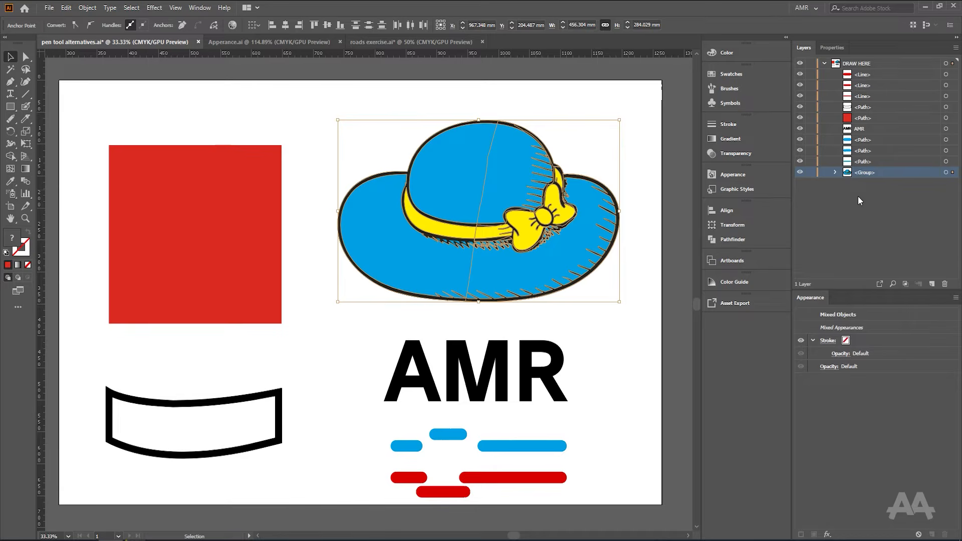
click(946, 173)
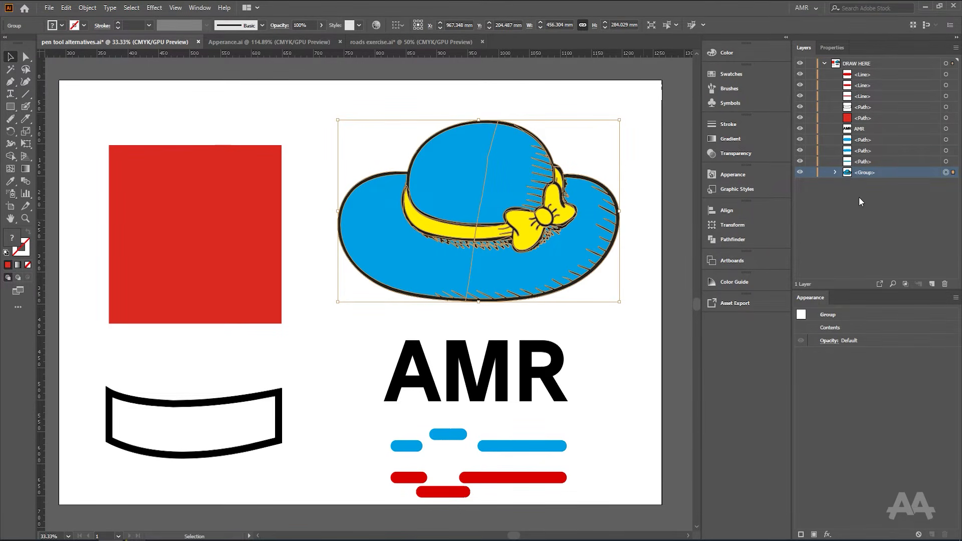
key(ctrl+shift+g)
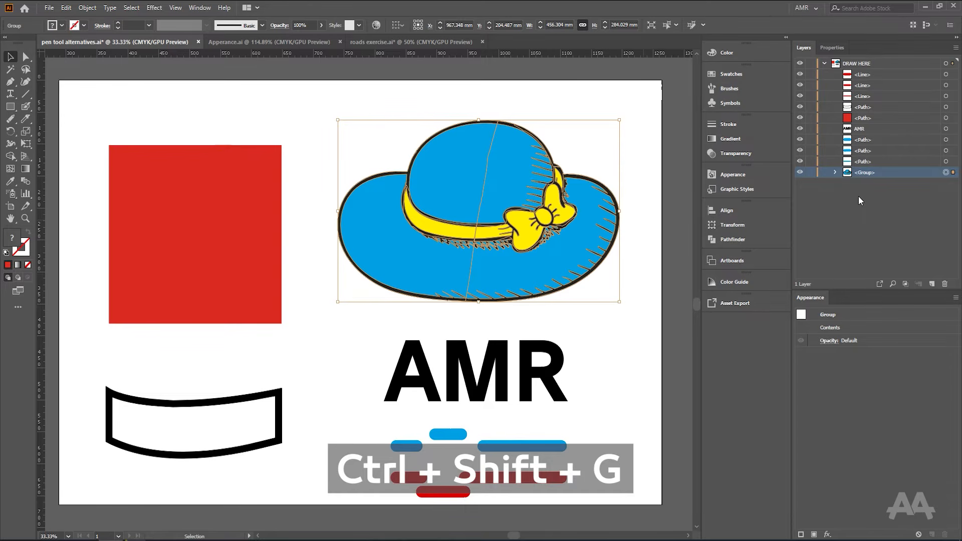
click(858, 198)
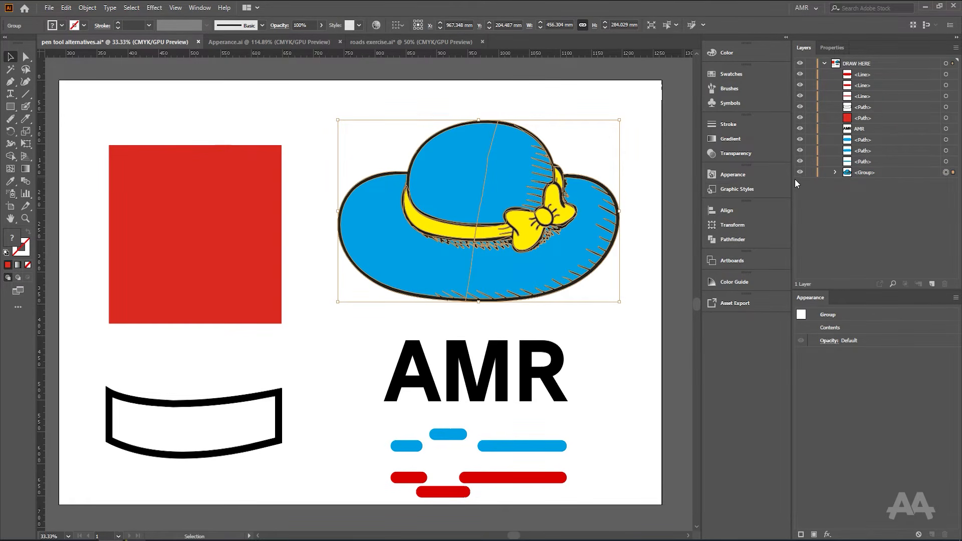
key(ctrl+shift+g)
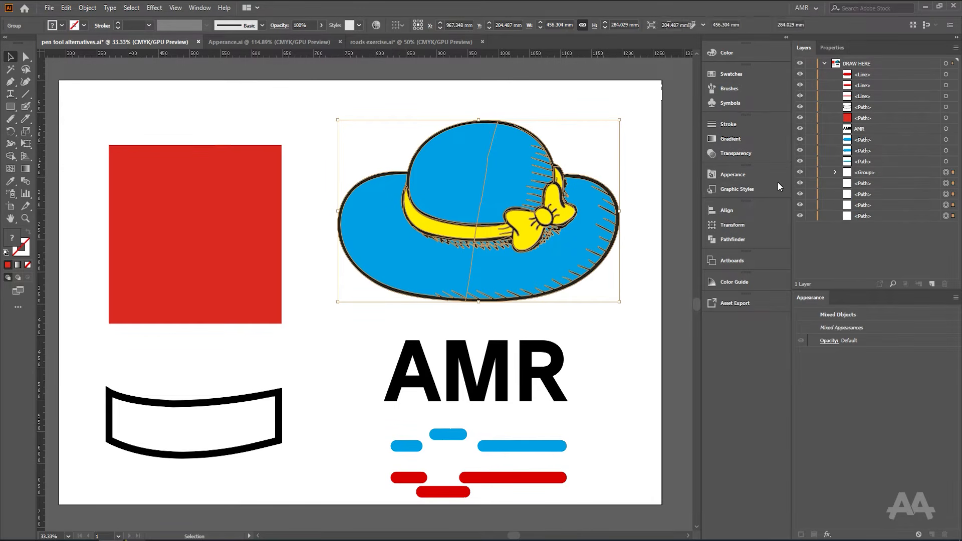
key(ctrl+z)
right_click(464, 176)
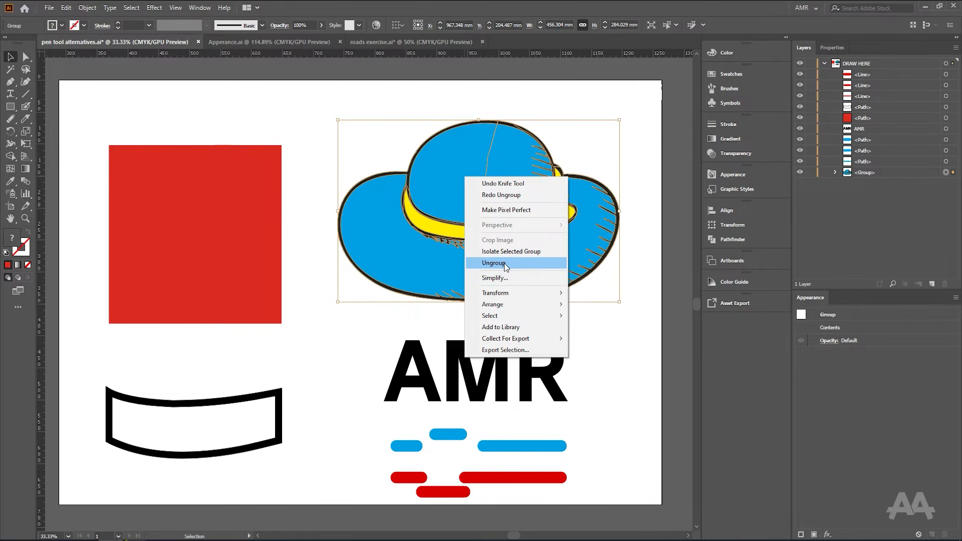
click(916, 171)
key(ctrl+shift+g)
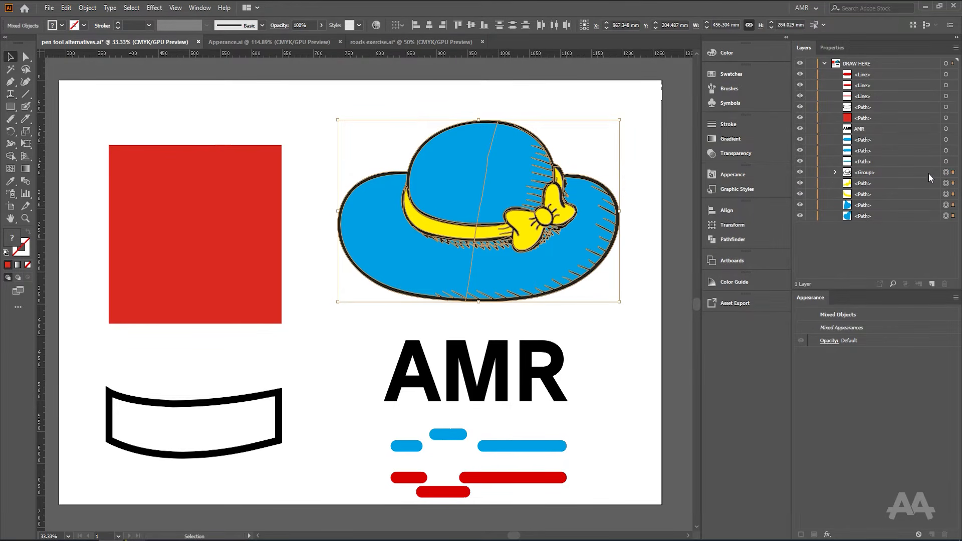
Step: Ungroup the hat's remaining inner group of black outlines and clear the selection
click(952, 173)
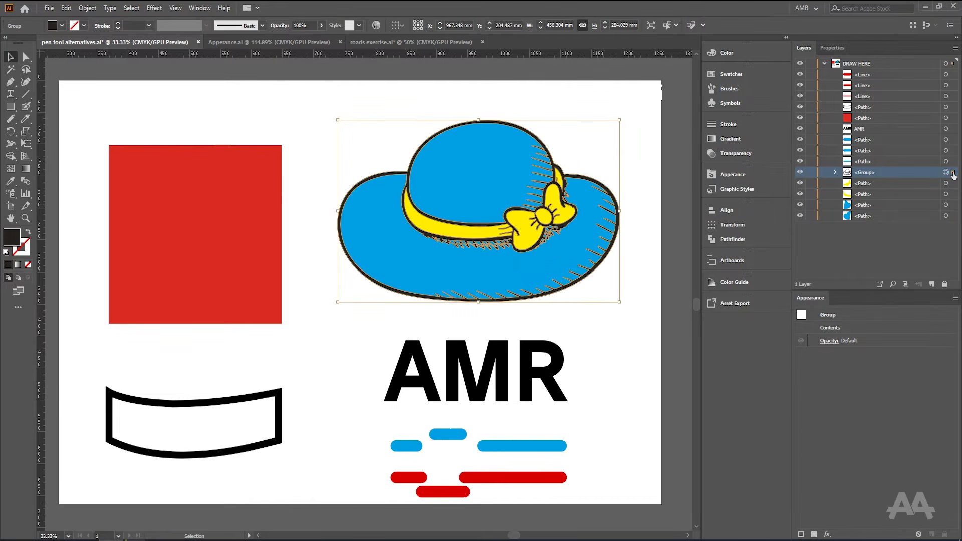
key(ctrl+shift+g)
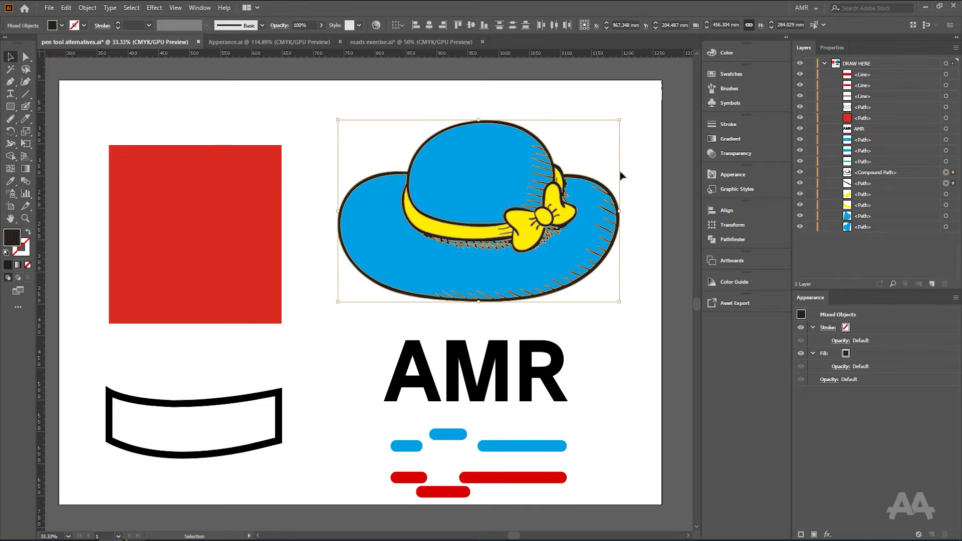
click(561, 106)
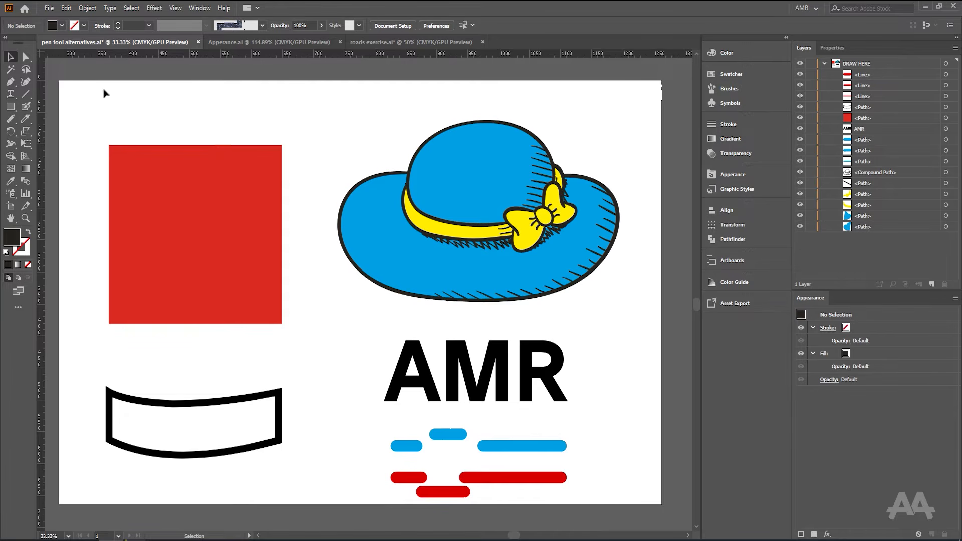
Step: Display the artwork in Outline mode to expose the knife cut through the hat
key(q)
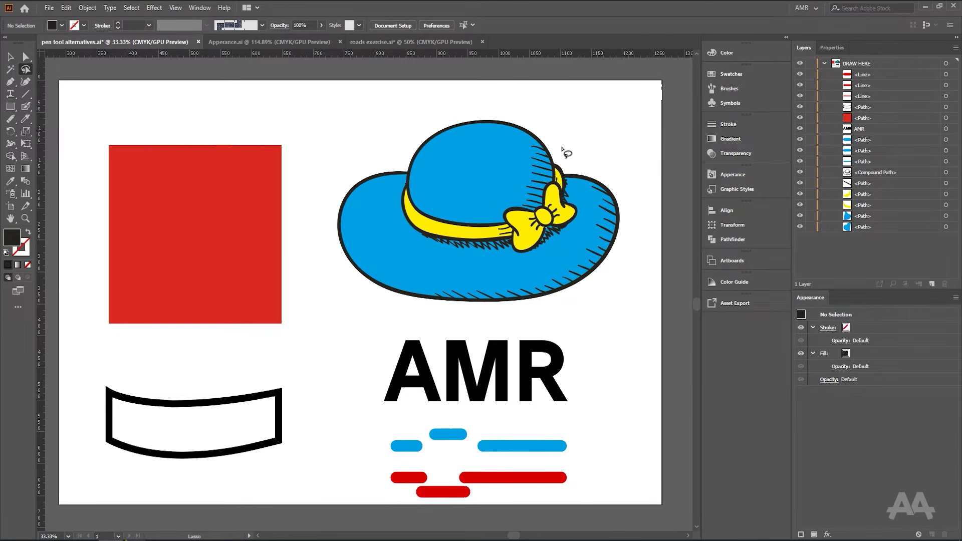
scroll(597, 155, up, 1)
drag(564, 133, 597, 145)
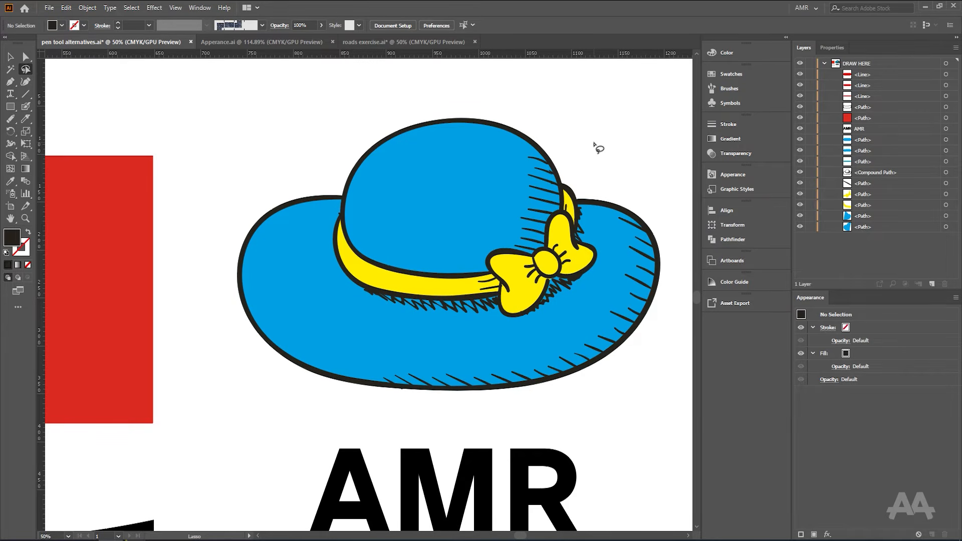
key(ctrl+y)
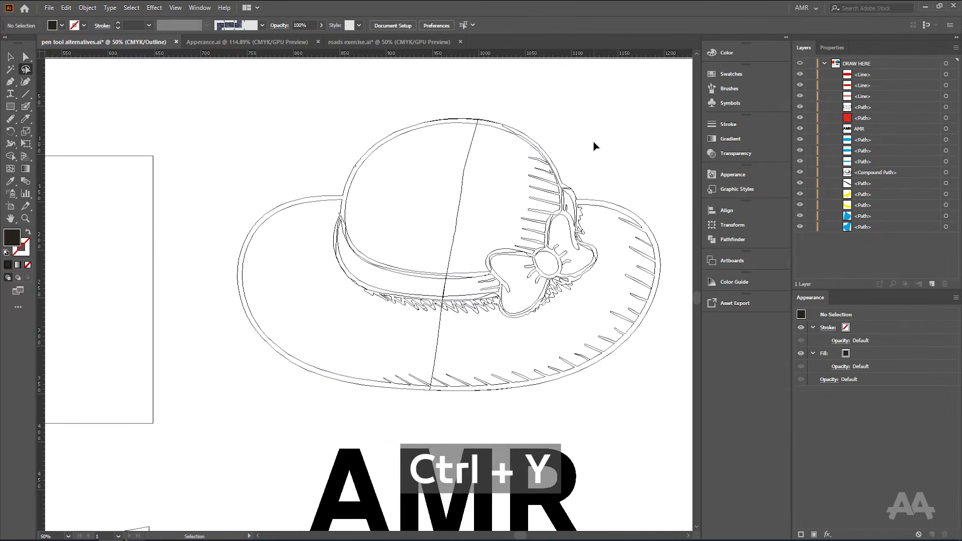
key(ctrl+y)
key(ctrl+y)
click(175, 7)
mouse_move(200, 8)
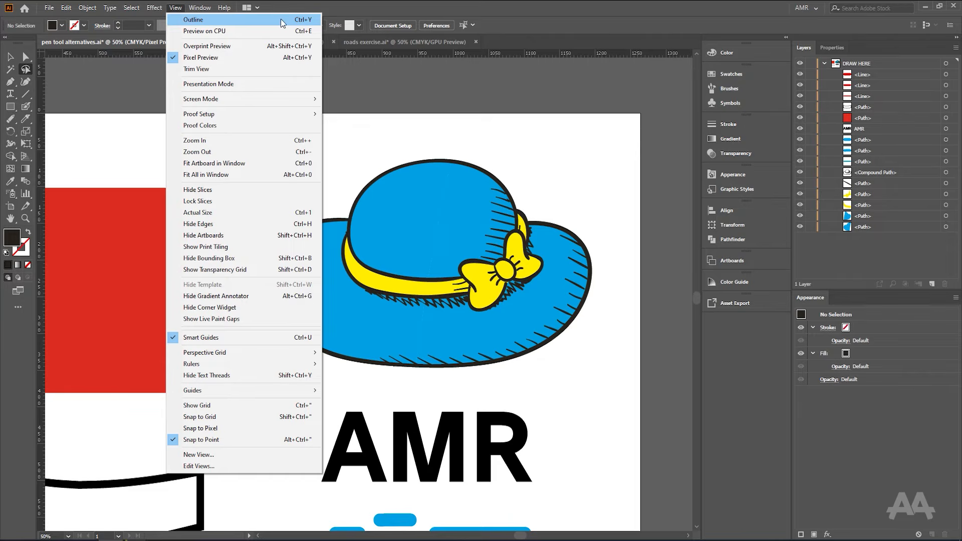
click(280, 19)
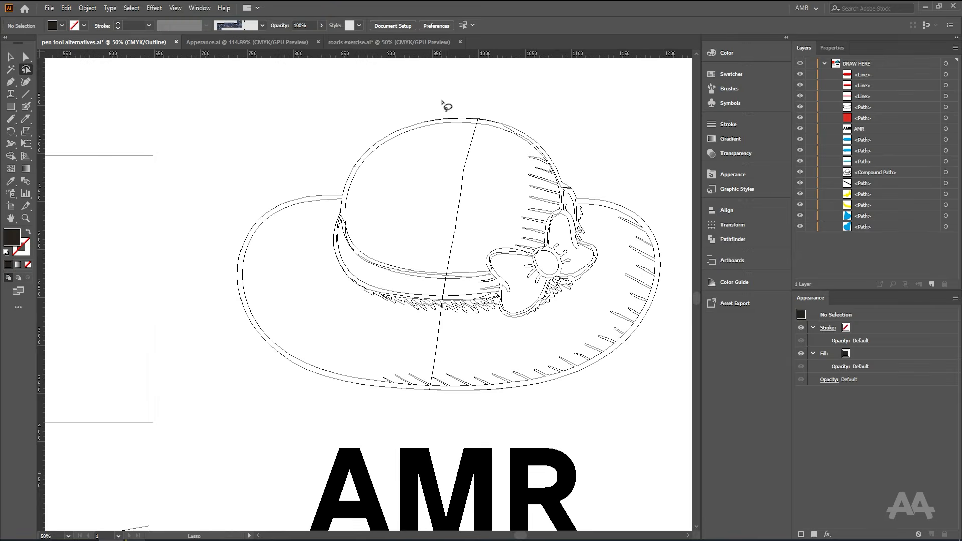
Step: Lasso the hat's bow-side paths in Outline mode and try again to group them
scroll(446, 105, right, 3)
mouse_move(445, 106)
mouse_down()
mouse_move(418, 149)
mouse_move(415, 210)
mouse_move(388, 299)
mouse_move(373, 391)
mouse_move(388, 414)
mouse_move(577, 378)
mouse_move(632, 242)
mouse_move(555, 118)
mouse_move(461, 100)
mouse_up()
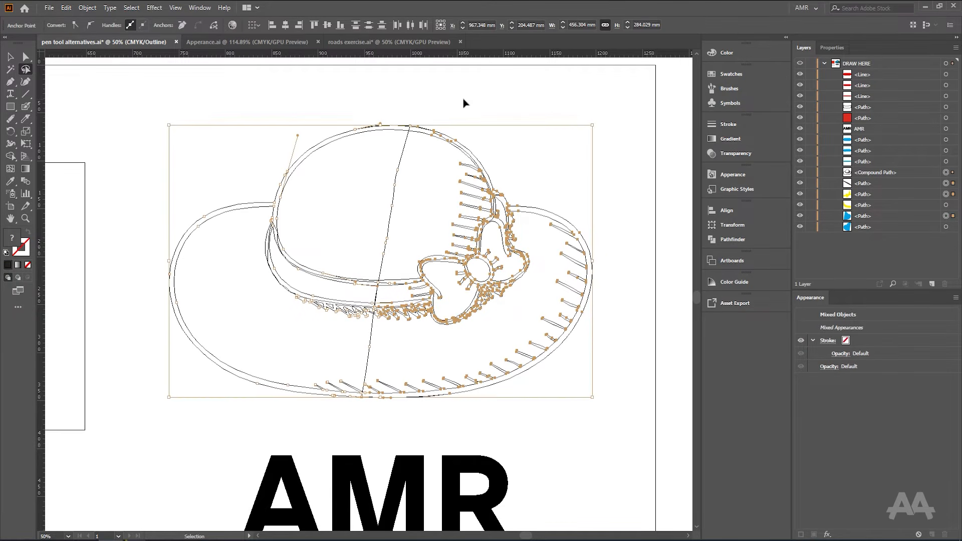
key(ctrl+g)
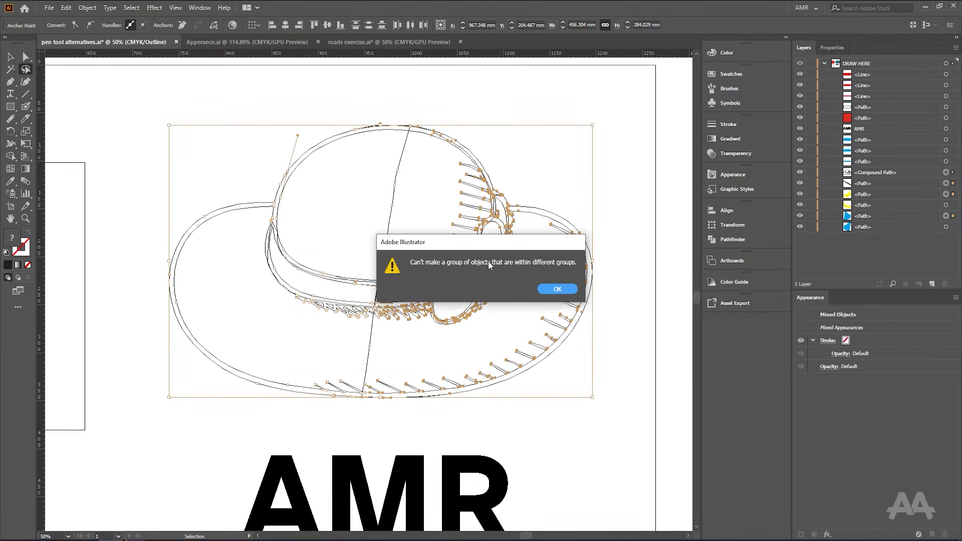
drag(490, 247, 449, 245)
click(504, 286)
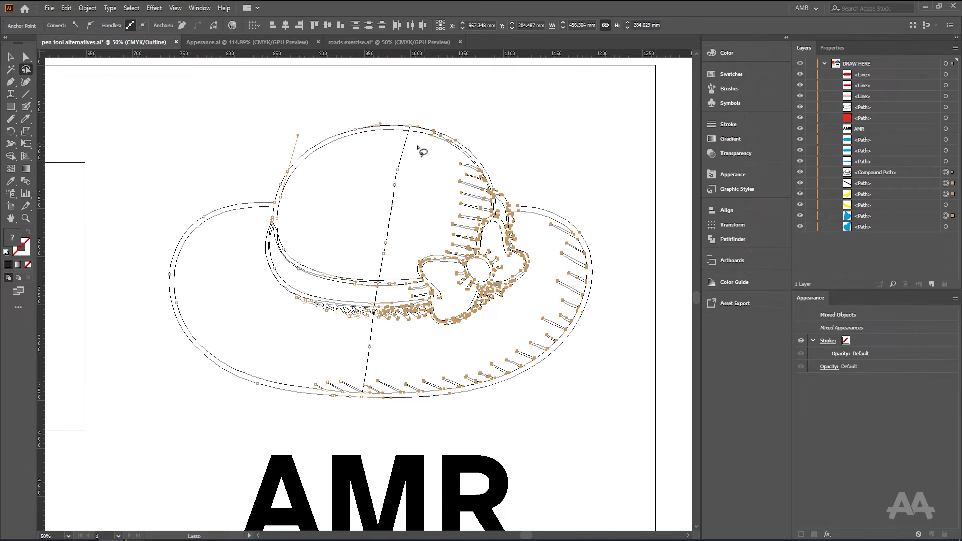
Step: Return to Preview mode and select the hat's black outline compound path together with the path directly below it in the stacking order
key(v)
key(ctrl+y)
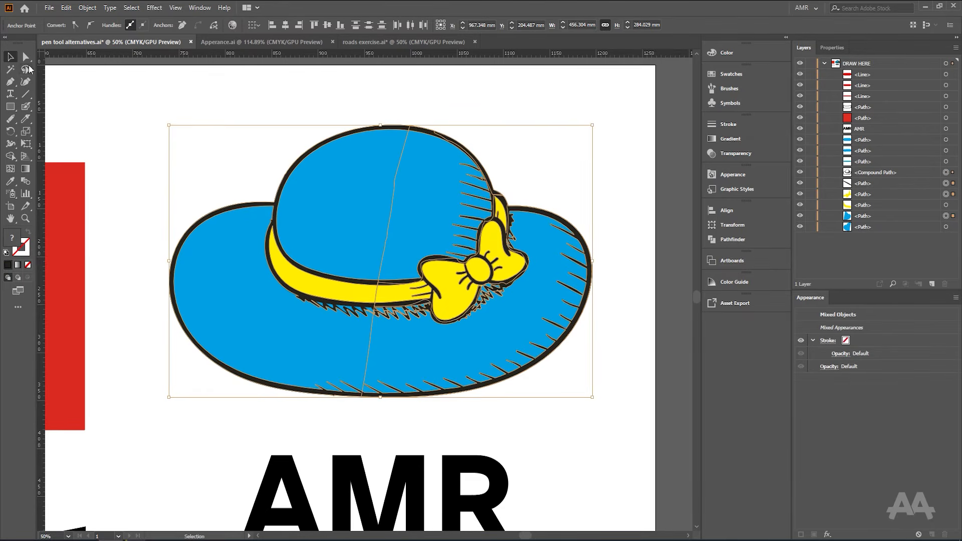
click(945, 172)
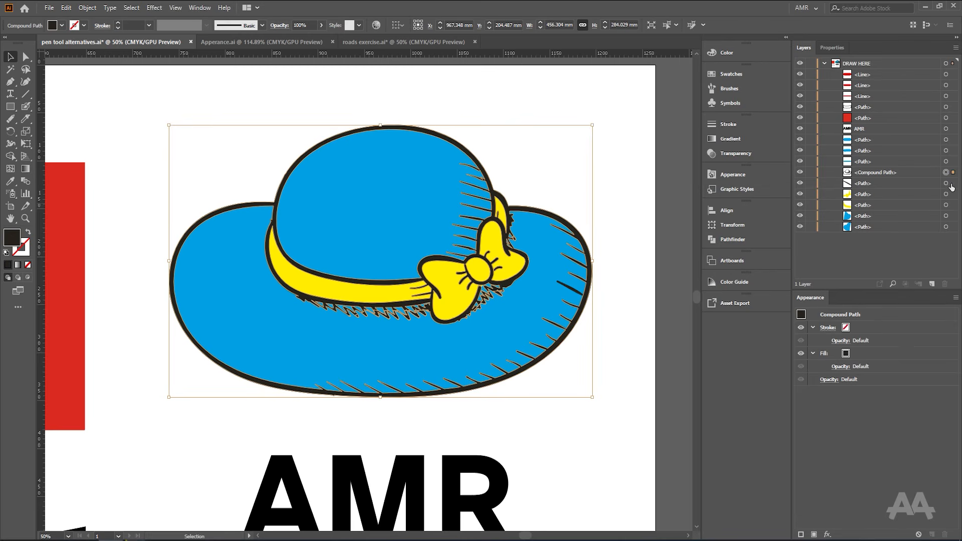
shift+click(946, 184)
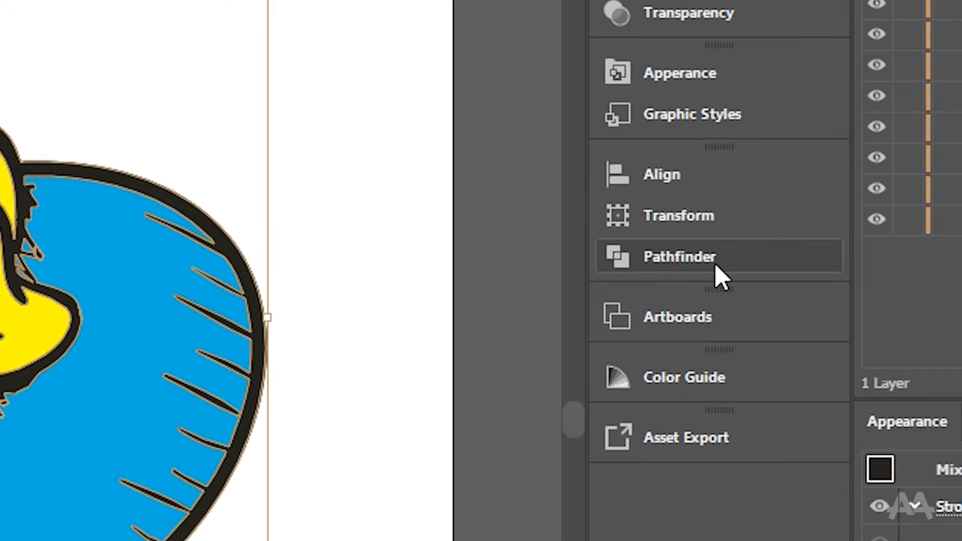
click(744, 244)
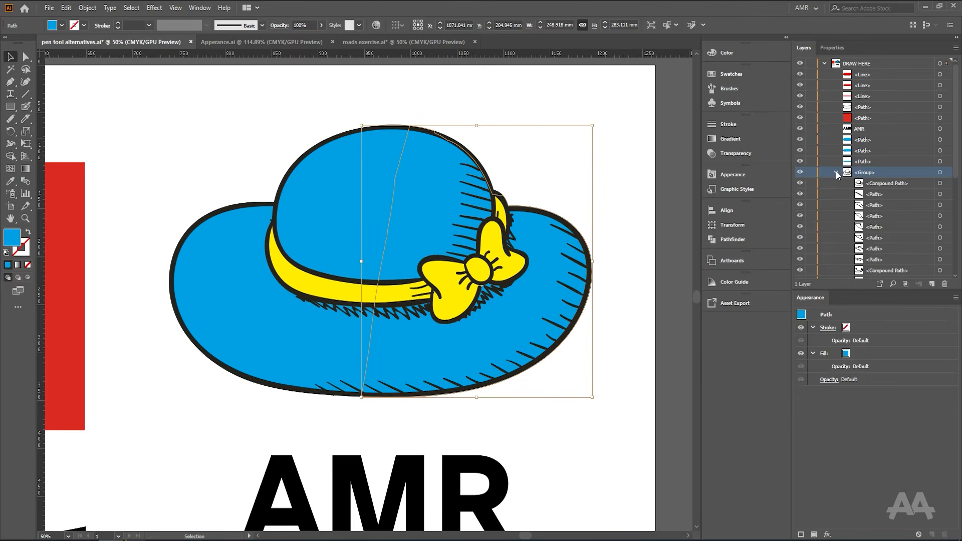
click(835, 172)
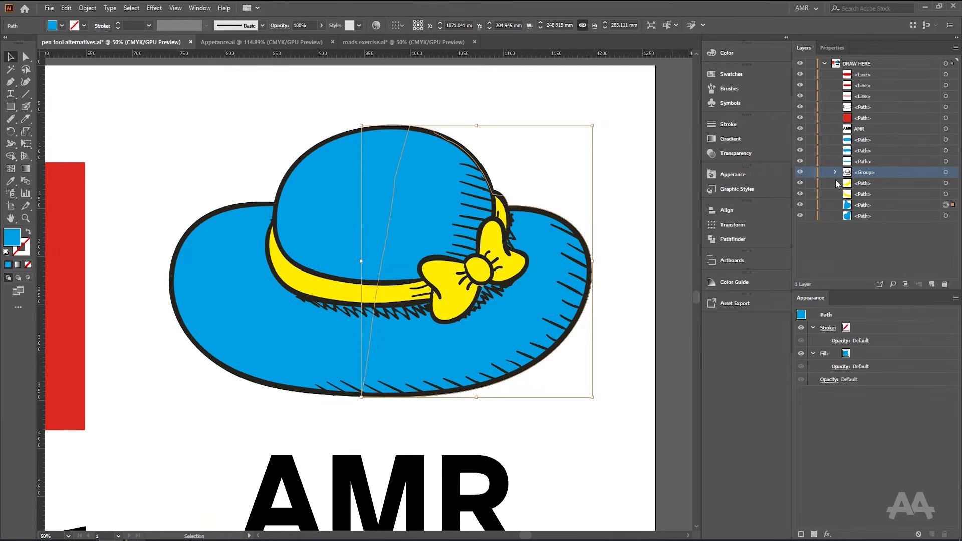
Step: Toggle the visibility of the hat's blue and yellow cut paths to check them, and select the bow-side blue piece
click(800, 205)
click(800, 204)
click(800, 205)
click(800, 195)
click(800, 195)
click(799, 195)
click(799, 205)
click(800, 195)
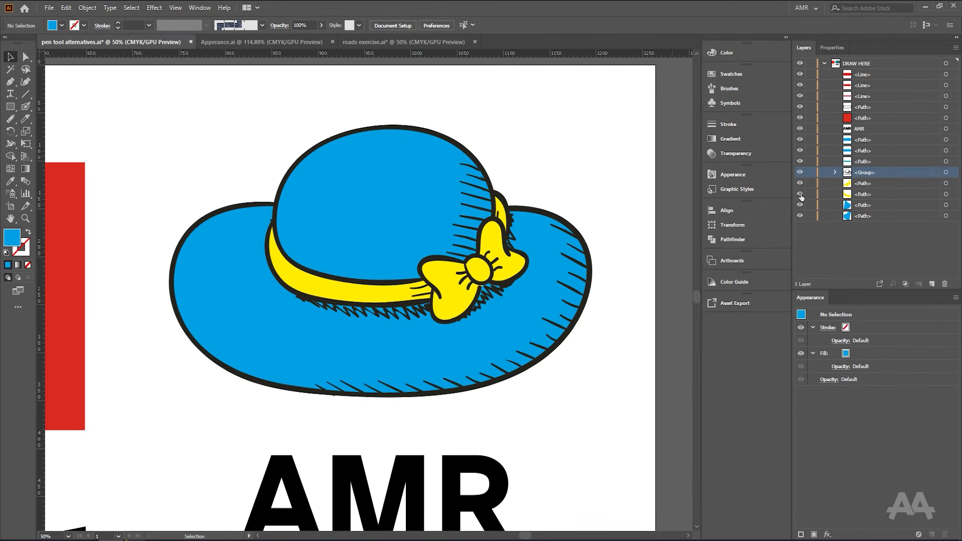
click(440, 161)
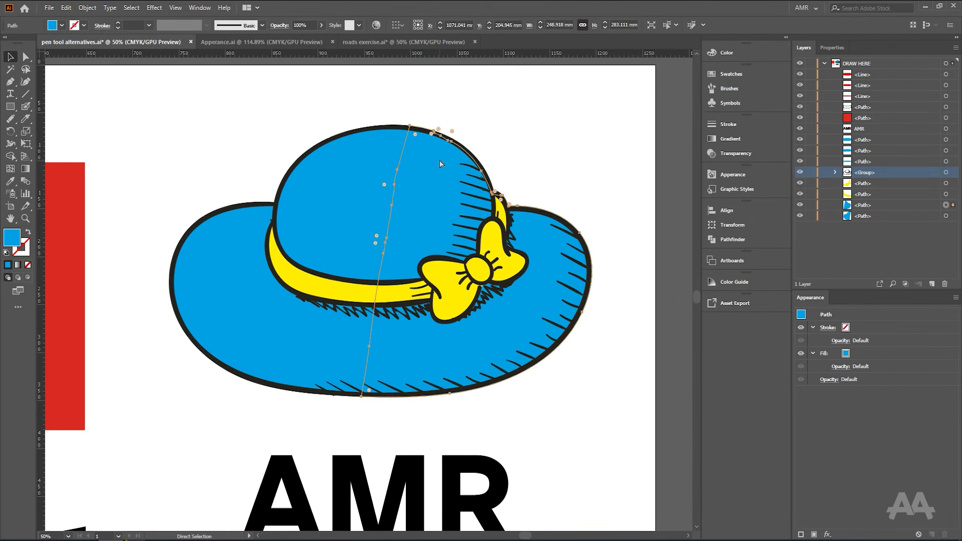
Step: Undo the recent edits back to the uncut, fully grouped hat
key(ctrl+z)
key(ctrl+z)
key(ctrl+z)
key(ctrl+z)
key(ctrl+z)
key(ctrl+z)
key(ctrl+z)
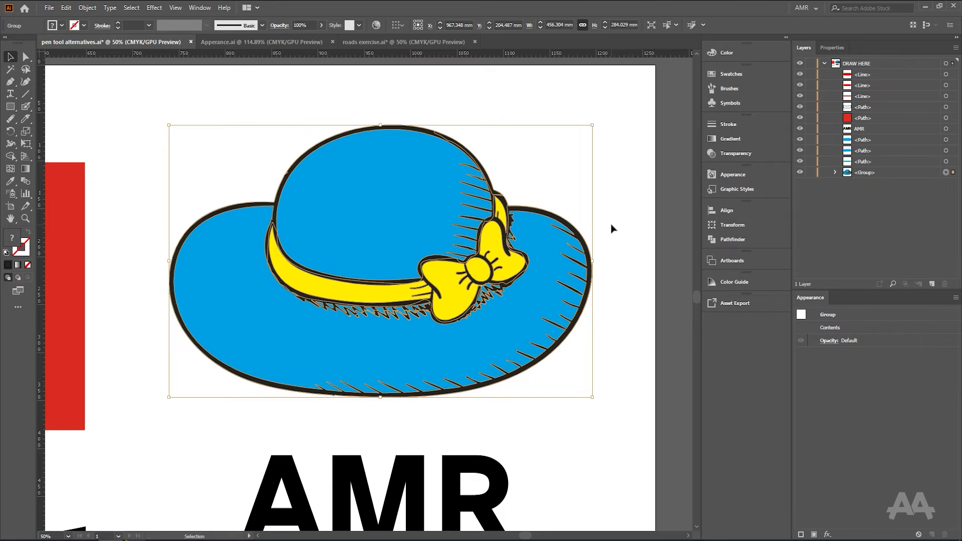
Step: Ungroup the whole hat and its inner outline group into separate paths, and clear the selection
click(889, 172)
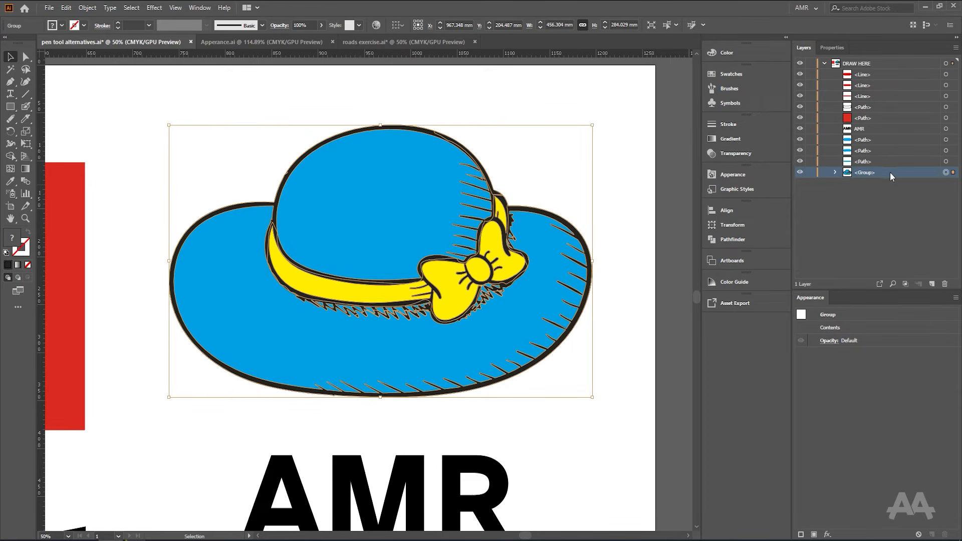
click(944, 173)
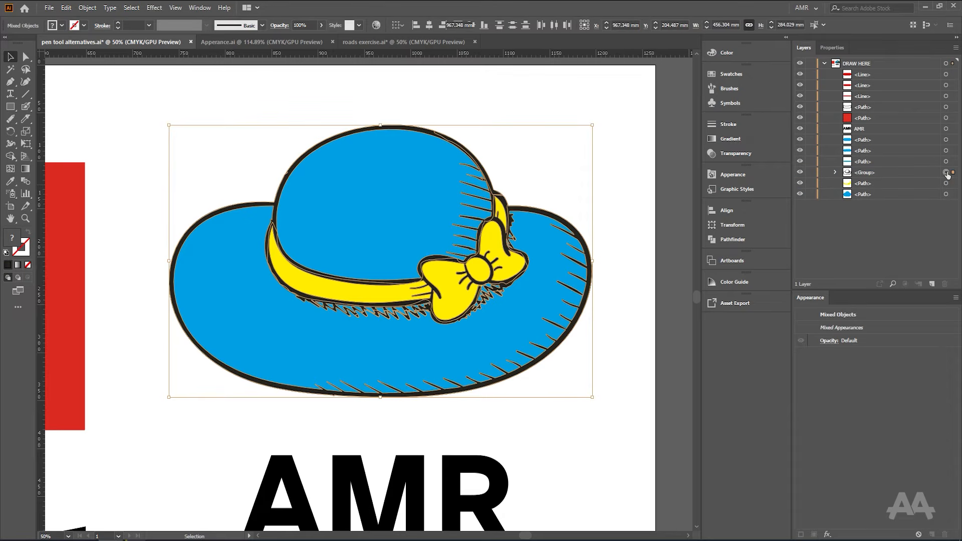
key(ctrl+shift+g)
drag(800, 194, 799, 207)
click(751, 236)
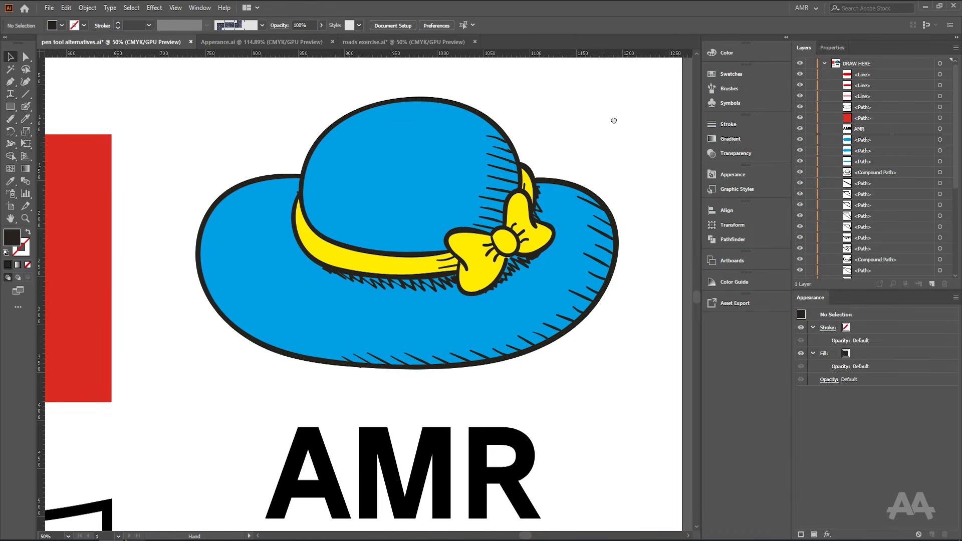
Step: Select all the ungrouped hat paths and slice them with the Knife from the crown's top down through the brim, beside the bow
drag(628, 103, 217, 389)
click(27, 119)
drag(434, 81, 382, 392)
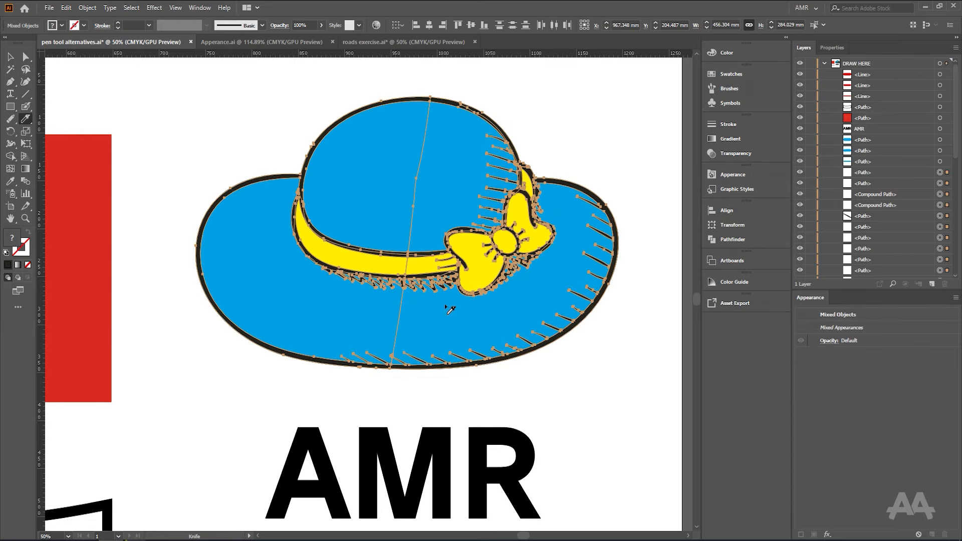
Step: Switch to Outline mode, lasso the hat pieces on the bow side of the cut and group them
key(v)
key(ctrl+y)
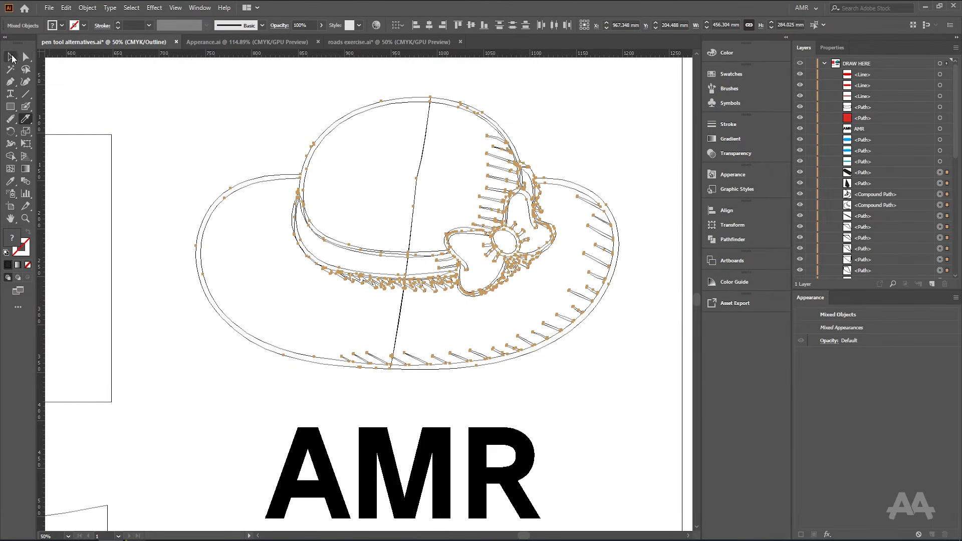
click(24, 70)
mouse_move(525, 95)
mouse_down()
mouse_move(445, 90)
mouse_move(443, 174)
mouse_move(401, 380)
mouse_move(577, 370)
mouse_move(634, 270)
mouse_move(607, 163)
mouse_move(548, 95)
mouse_up()
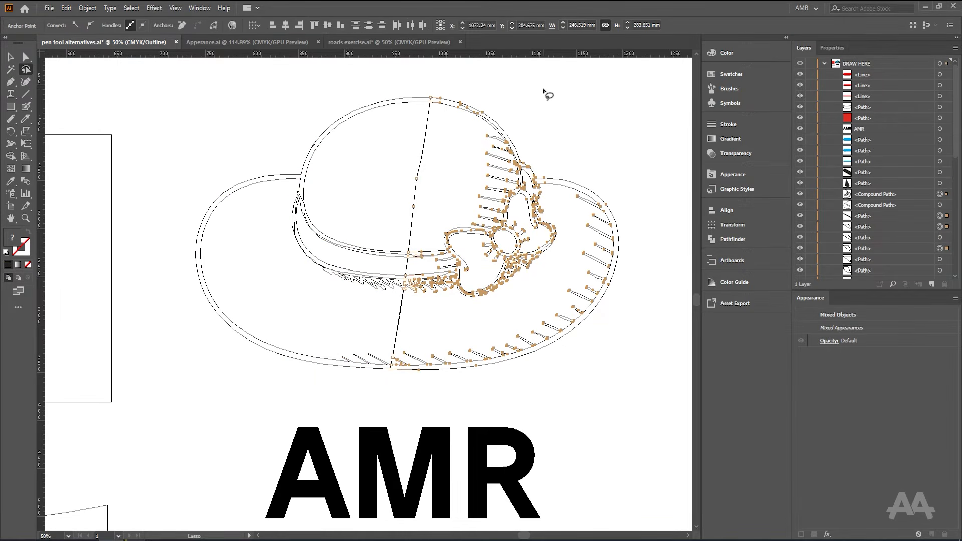
key(ctrl+g)
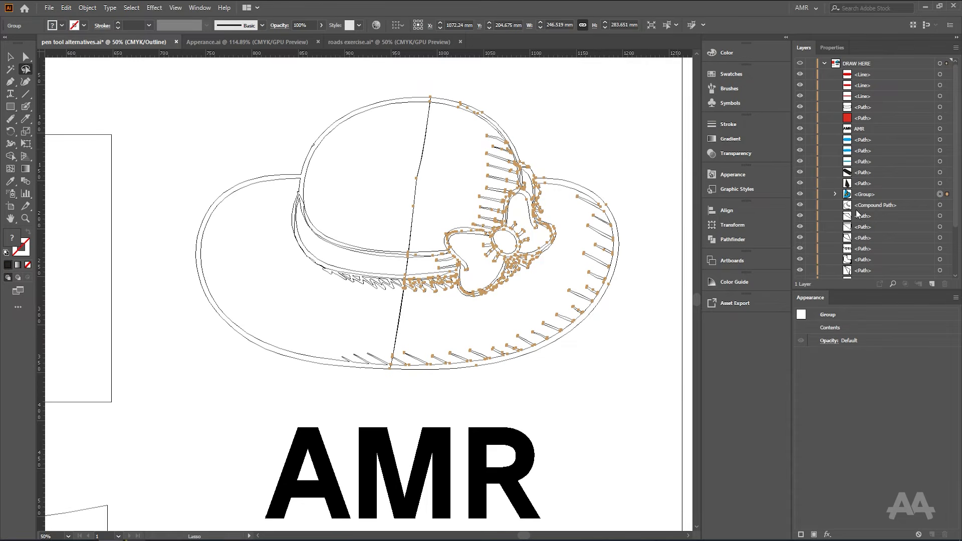
Step: Return to Preview mode and move the bow-side group sideways away from the rest of the hat
key(ctrl+y)
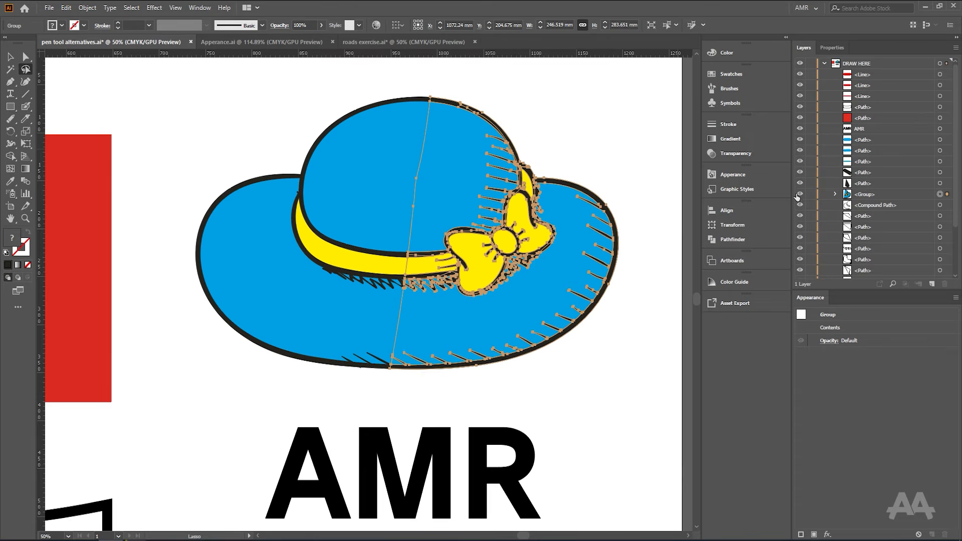
click(799, 194)
click(800, 194)
click(9, 58)
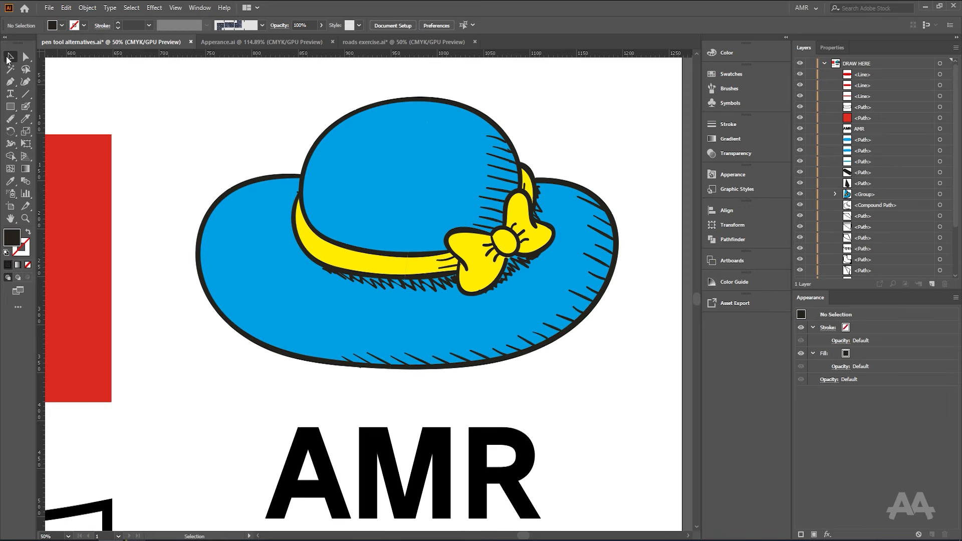
drag(457, 174, 513, 174)
Step: Group the hat's remaining pieces as the second half and reposition the two halves with a gap between them
drag(170, 110, 401, 390)
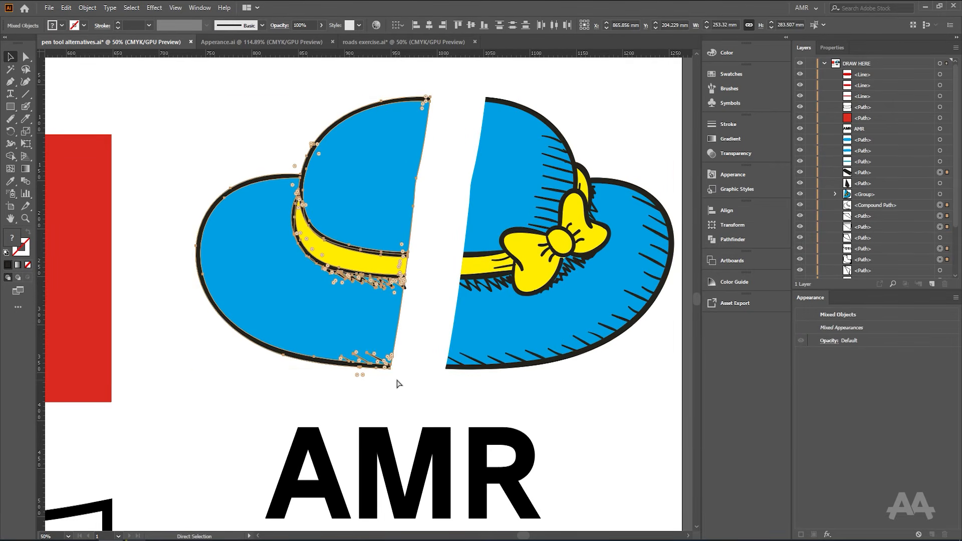
key(ctrl+g)
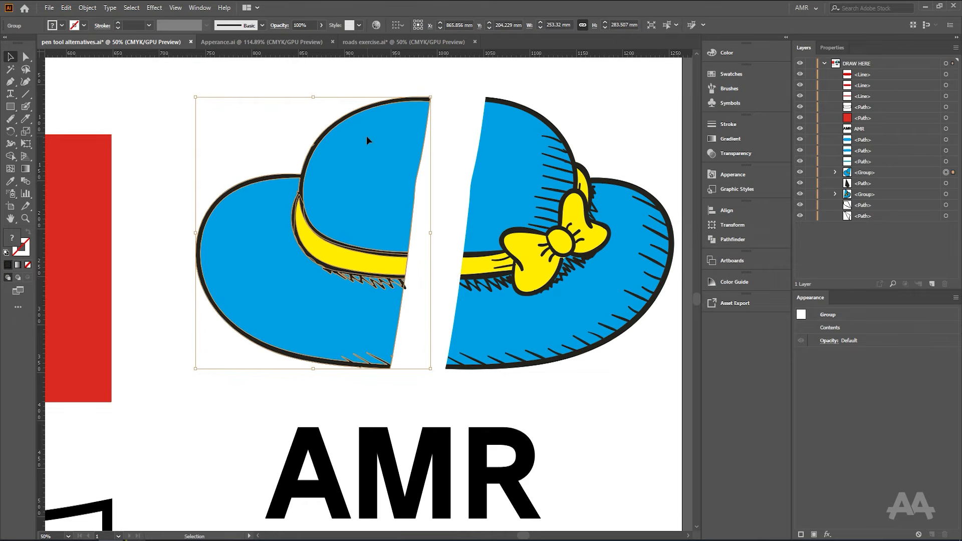
drag(366, 138, 327, 137)
drag(518, 163, 543, 163)
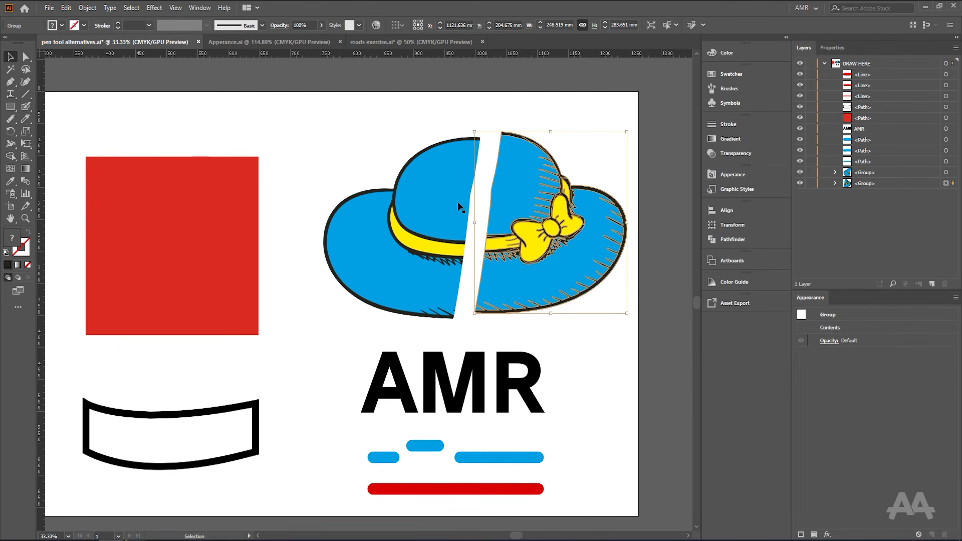
Step: Shift both hat halves into alignment so only a narrow gap separates them along the cut
scroll(466, 295, up, 1)
drag(532, 141, 501, 220)
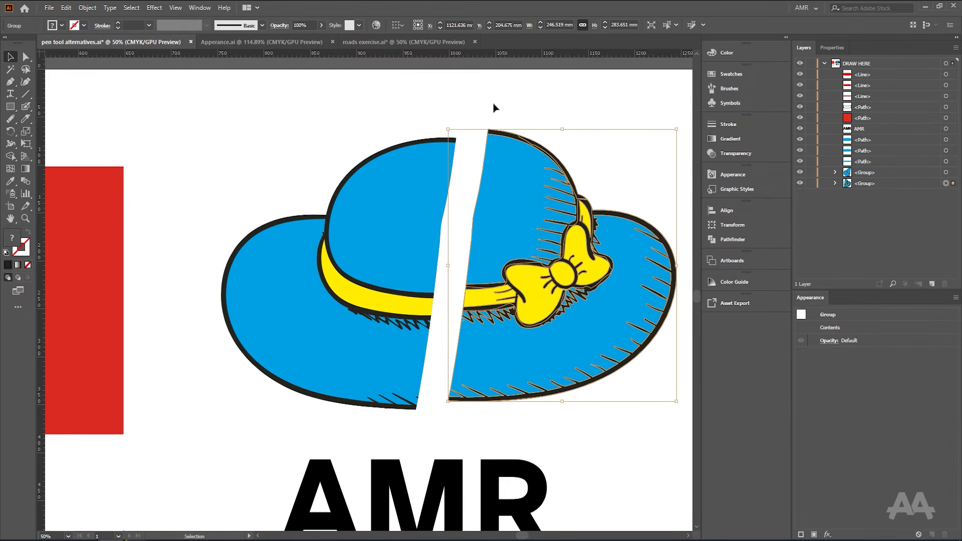
click(416, 98)
mouse_move(517, 208)
mouse_down()
mouse_move(511, 202)
mouse_move(509, 214)
mouse_up()
mouse_move(391, 179)
mouse_down()
mouse_move(379, 190)
mouse_move(387, 194)
mouse_up()
drag(511, 193, 498, 200)
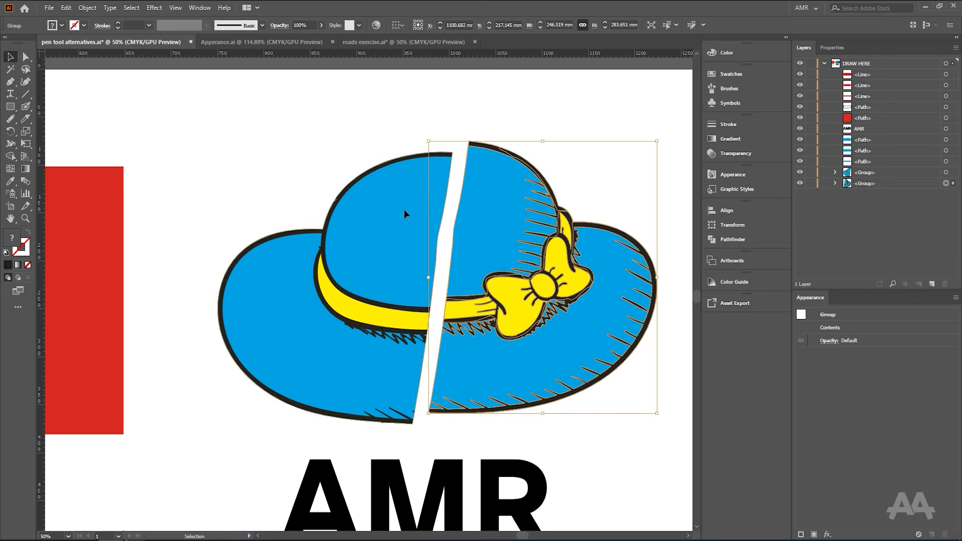
drag(404, 211, 404, 197)
click(516, 127)
mouse_move(494, 213)
mouse_down()
mouse_move(493, 227)
mouse_move(490, 218)
mouse_up()
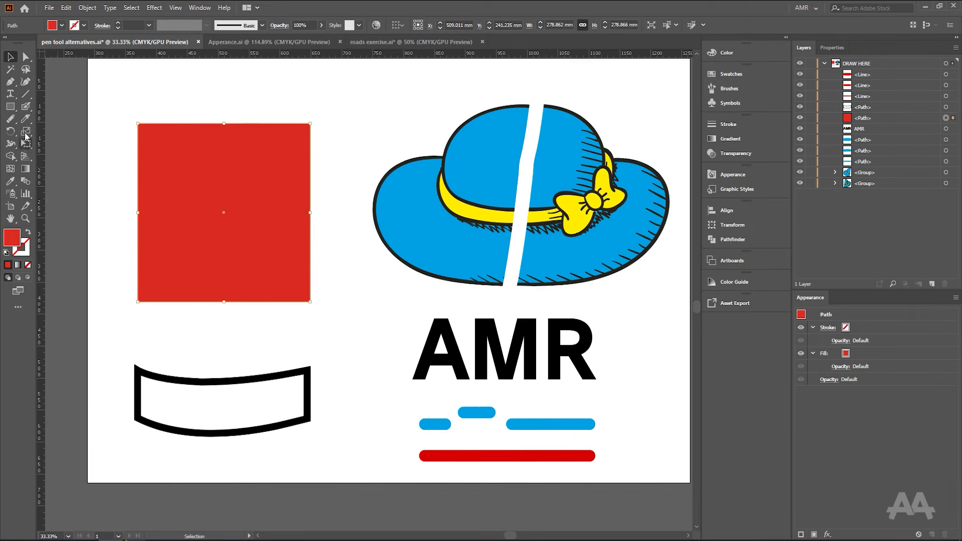
Step: Select both hat groups and slice off the brim end opposite the bow with a curved Knife cut
click(26, 120)
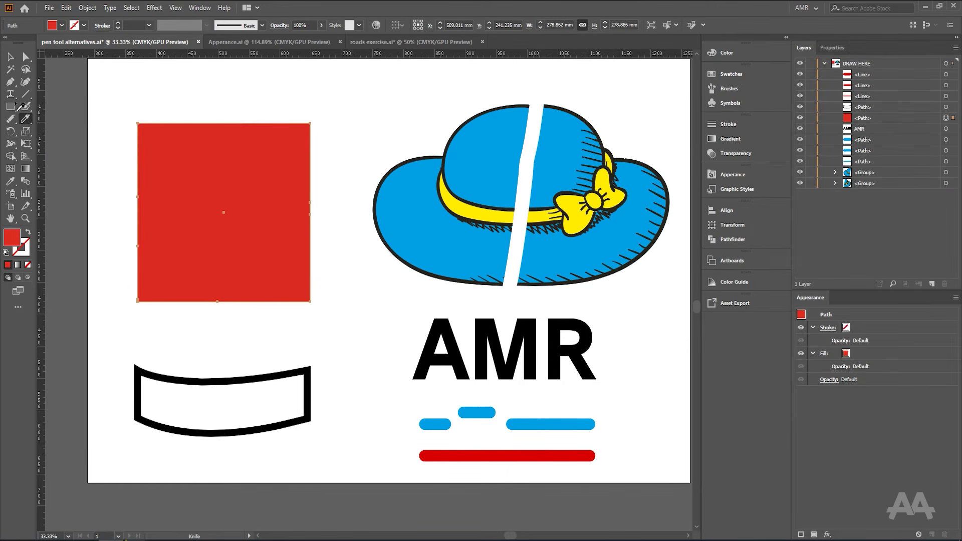
click(10, 56)
drag(385, 128, 696, 280)
click(26, 119)
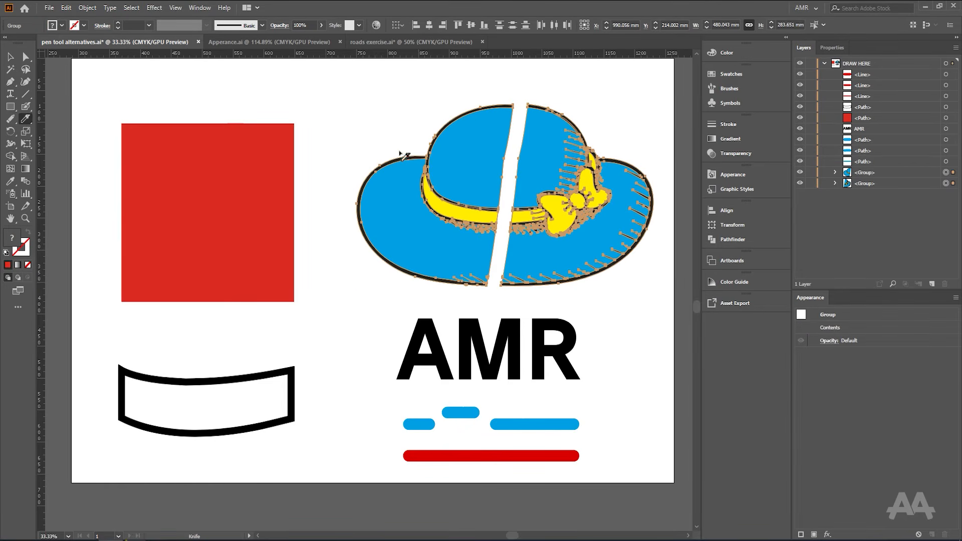
mouse_move(398, 131)
mouse_down()
mouse_move(417, 218)
mouse_move(388, 299)
mouse_up()
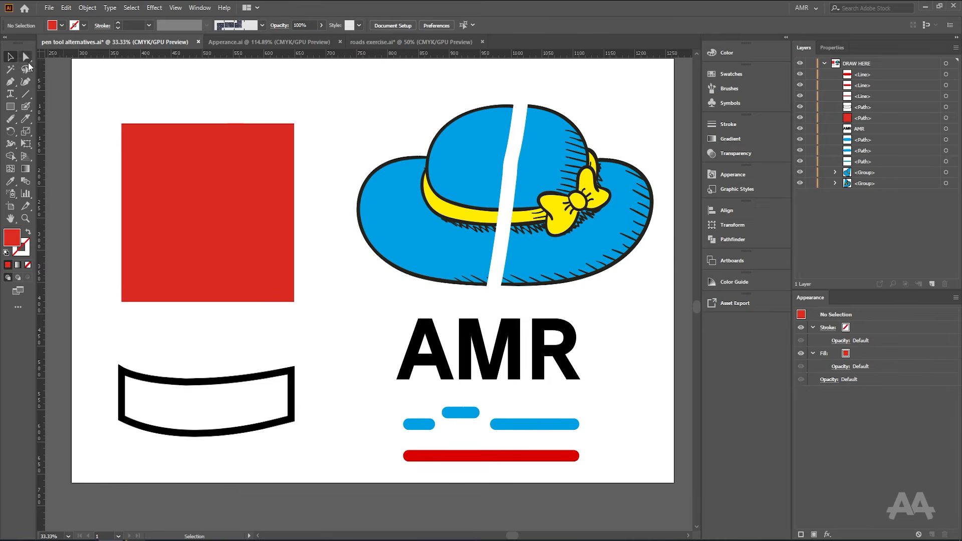
Step: Lasso the sliced-off brim end, move it away from the hat and clear the selection
click(25, 69)
mouse_move(353, 172)
mouse_down()
mouse_move(350, 155)
mouse_move(369, 270)
mouse_move(353, 274)
mouse_up()
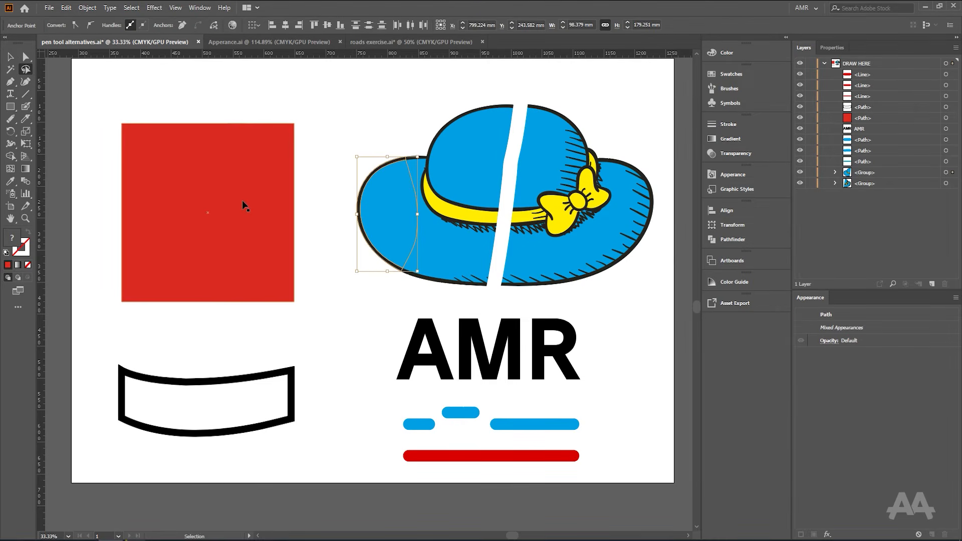
key(v)
drag(391, 179, 371, 176)
click(422, 129)
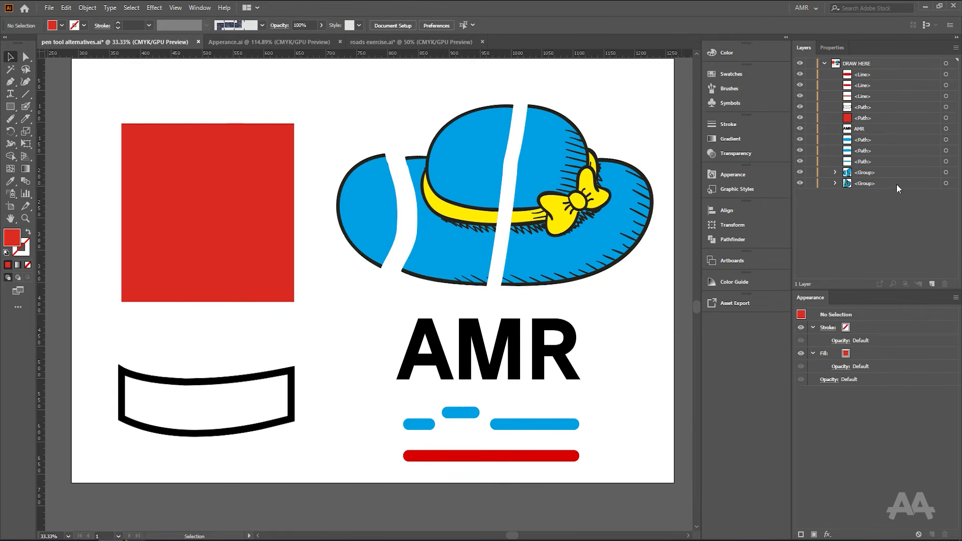
Step: Select the red square and cut it in two with a diagonal Knife stroke from its top edge to its bottom edge
click(239, 212)
click(25, 120)
drag(253, 84, 173, 312)
key(v)
drag(146, 132, 140, 134)
Step: Isolate the red square's right-hand piece and move it away from the other piece
double_click(244, 150)
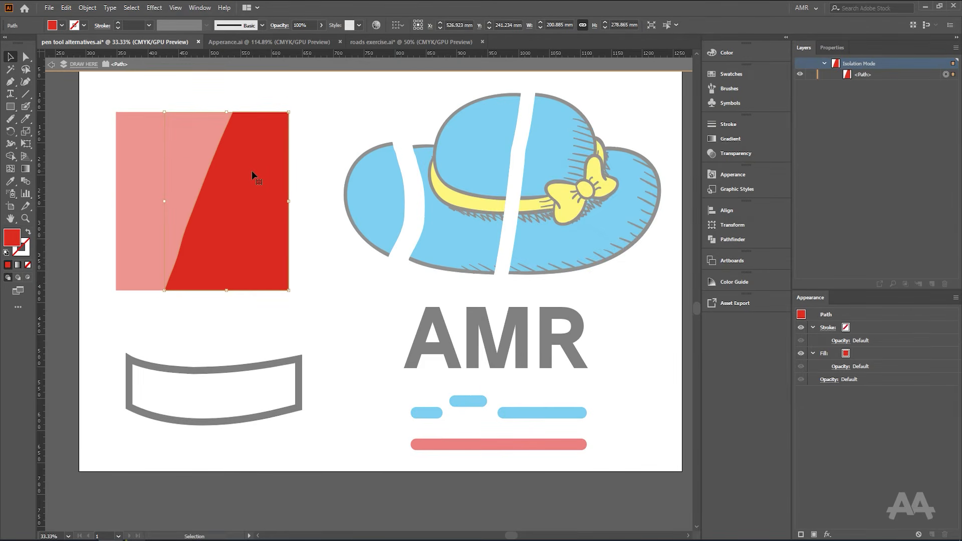
drag(251, 119, 261, 118)
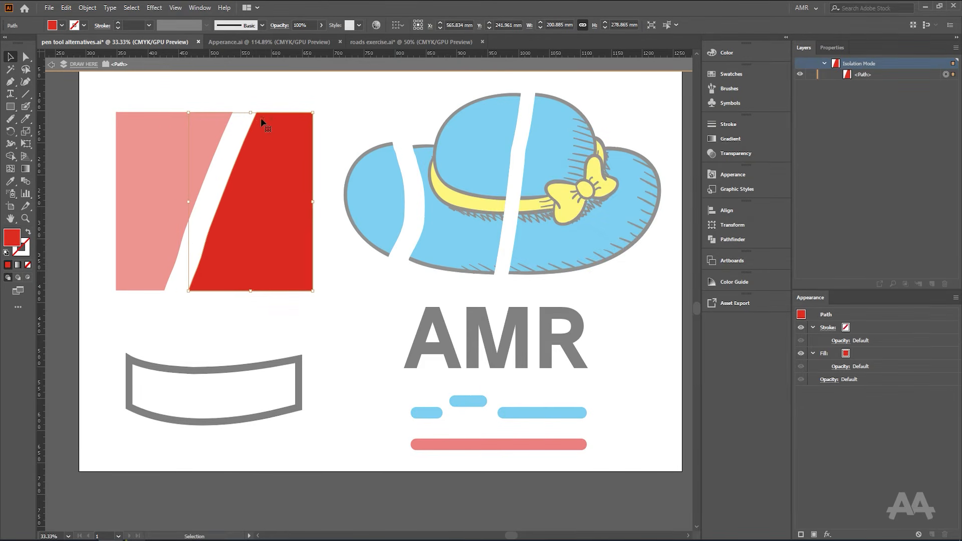
drag(287, 157, 293, 158)
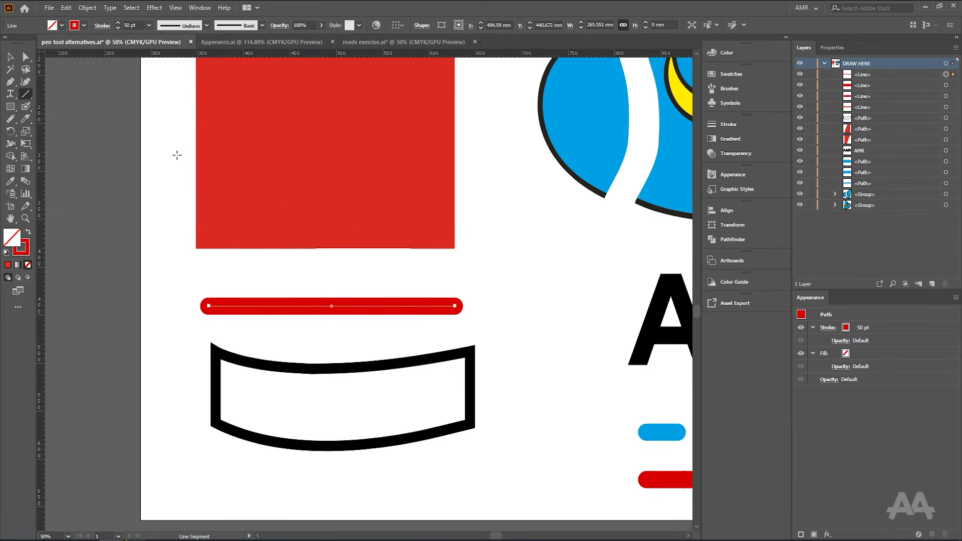
Step: Try to cut the 50 pt red line below the square with the Knife, stroking across its middle
scroll(253, 199, up, 3)
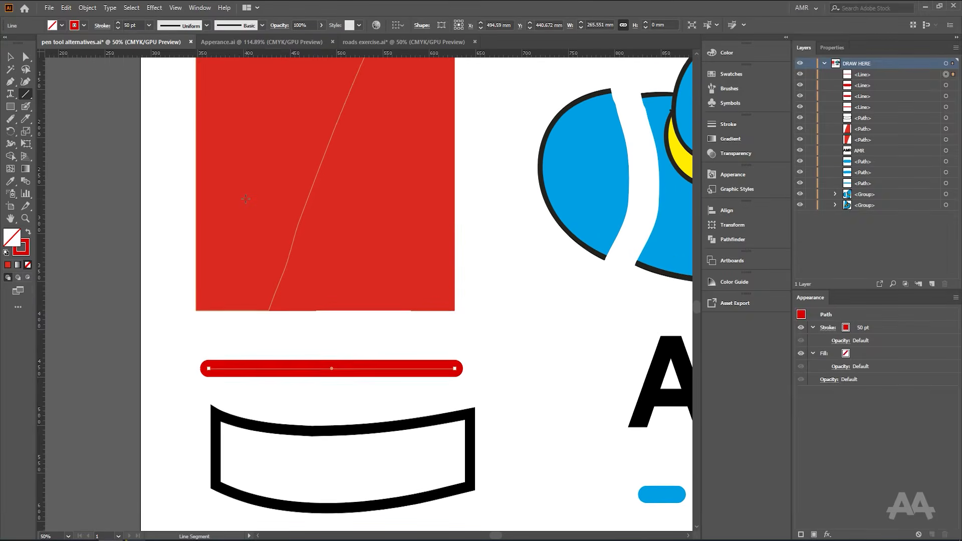
drag(25, 119, 65, 145)
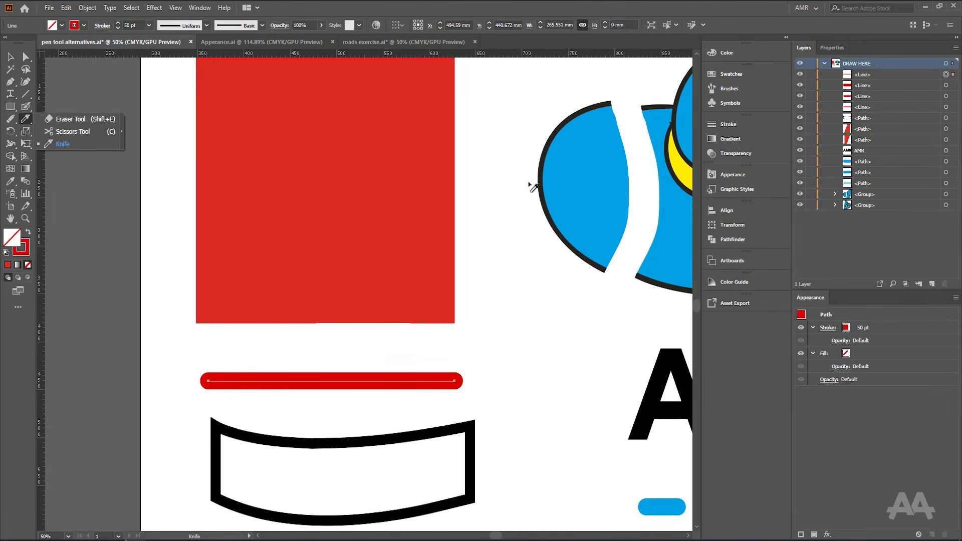
click(71, 132)
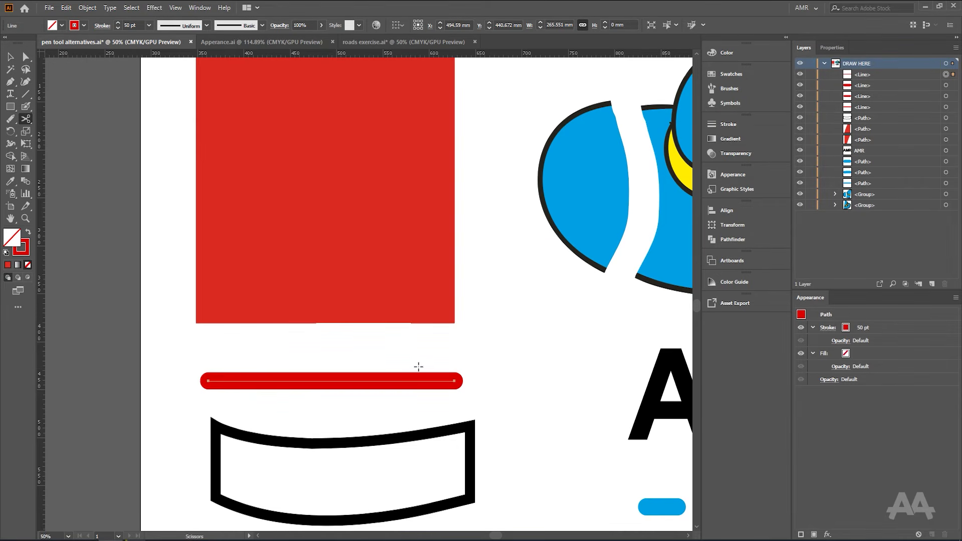
click(25, 119)
click(91, 147)
drag(345, 372, 303, 419)
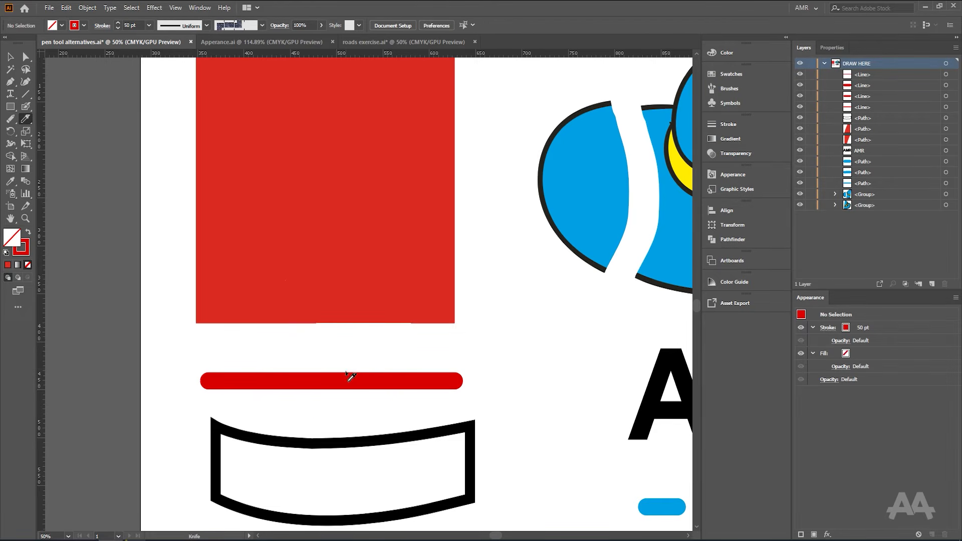
Step: Select the 50 pt red line below the square and try again to cut it with a diagonal Knife stroke across its middle
ctrl+click(333, 383)
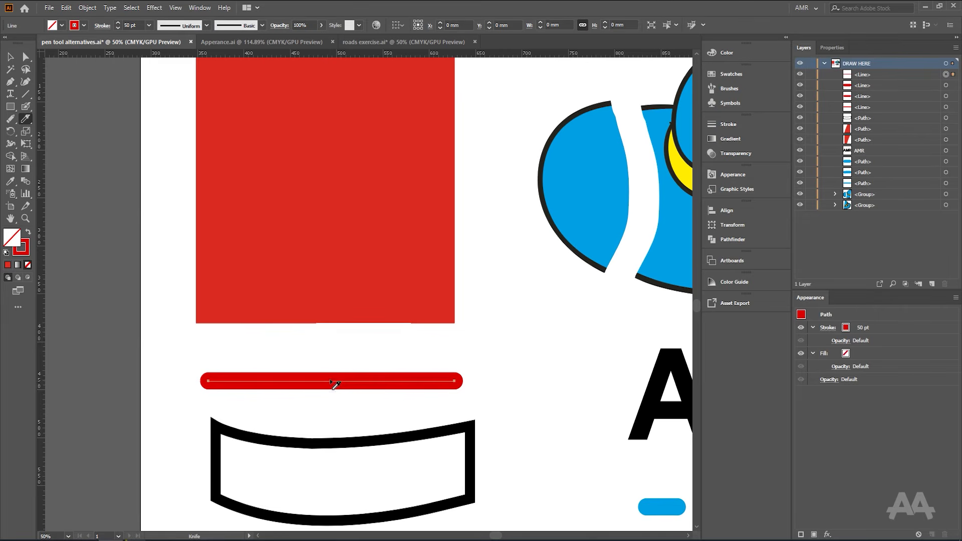
drag(344, 354, 316, 413)
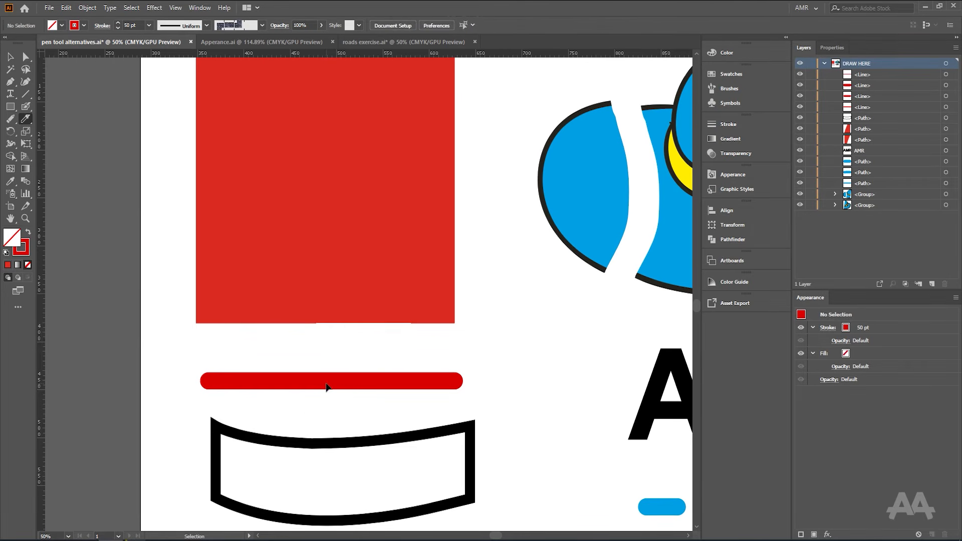
alt+scroll(319, 176, down, 1)
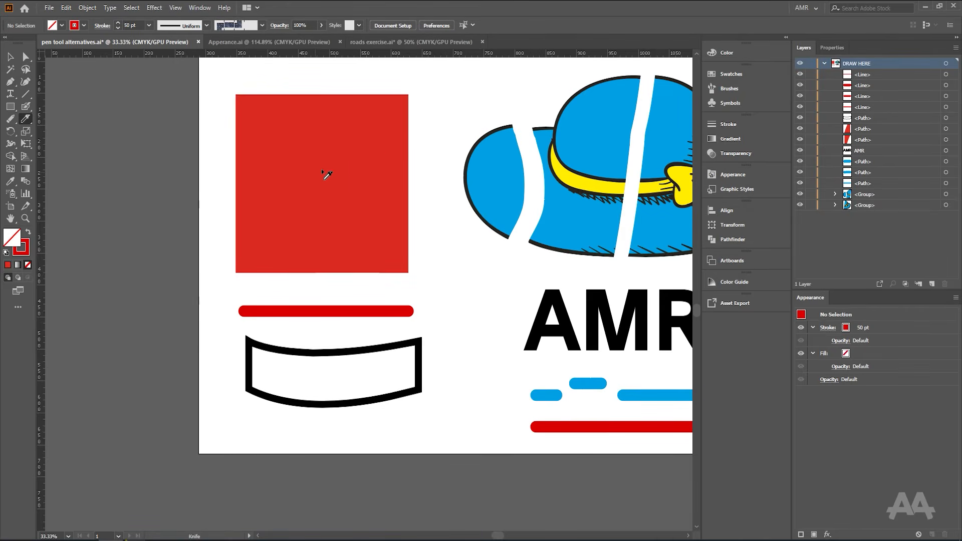
Step: Isolate the red square's right-hand piece, move it away to open a diagonal gap, and leave isolation
scroll(394, 143, up, 1)
ctrl+click(359, 179)
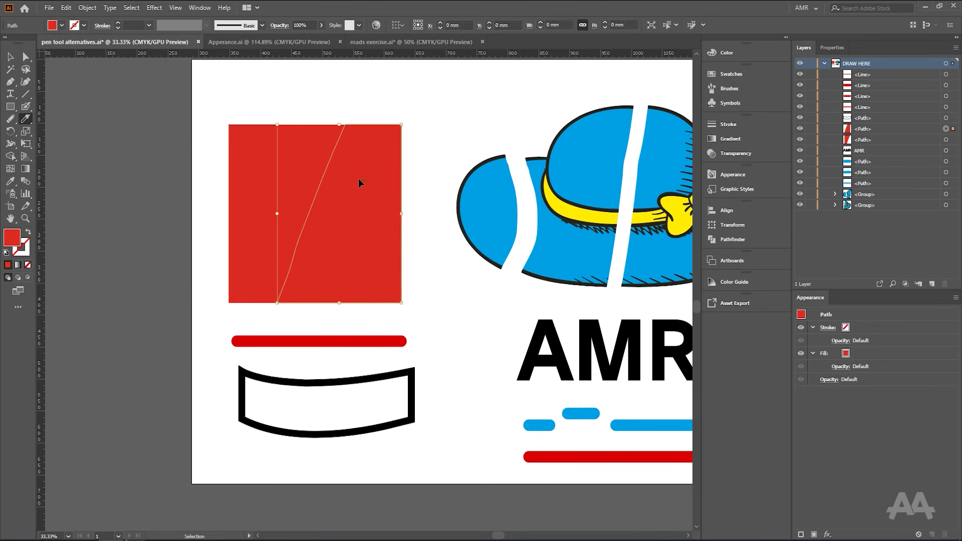
click(12, 57)
double_click(374, 181)
drag(373, 179, 393, 179)
double_click(382, 91)
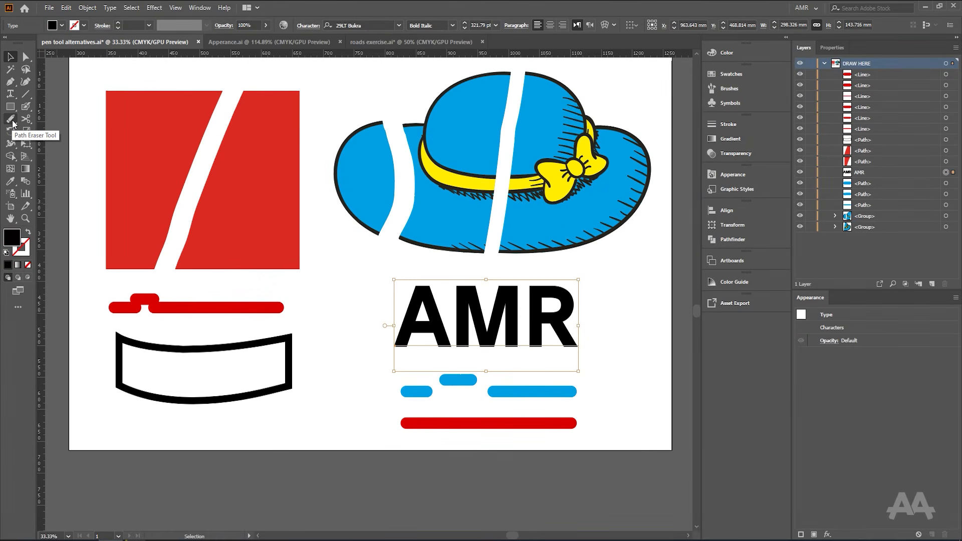
click(24, 121)
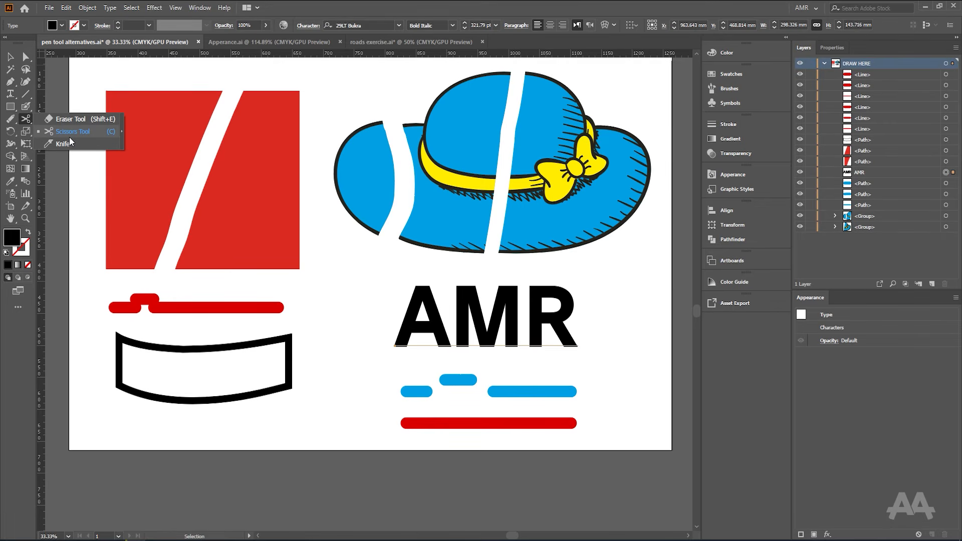
key(v)
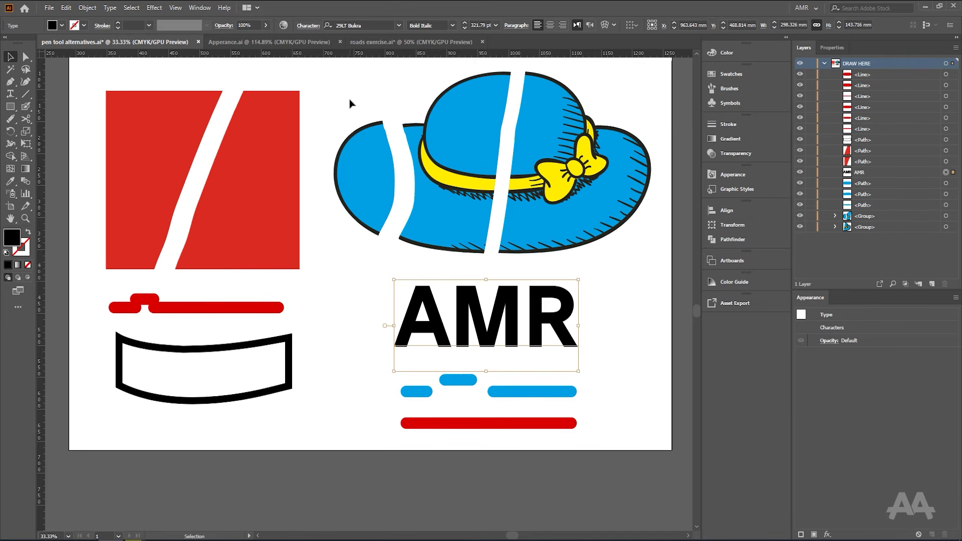
Step: Create a new custom toolbar named Drawing and place it beside the main toolbar
click(200, 9)
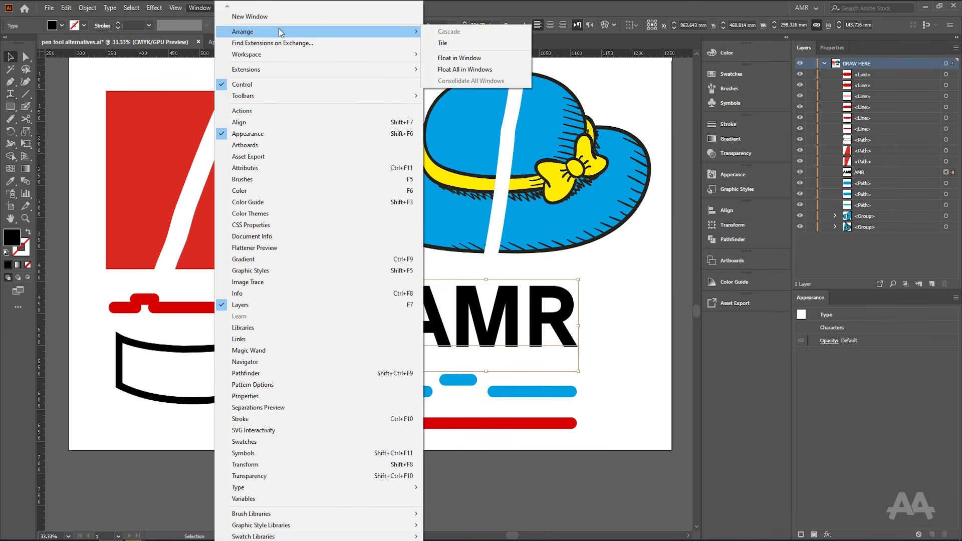
mouse_move(263, 98)
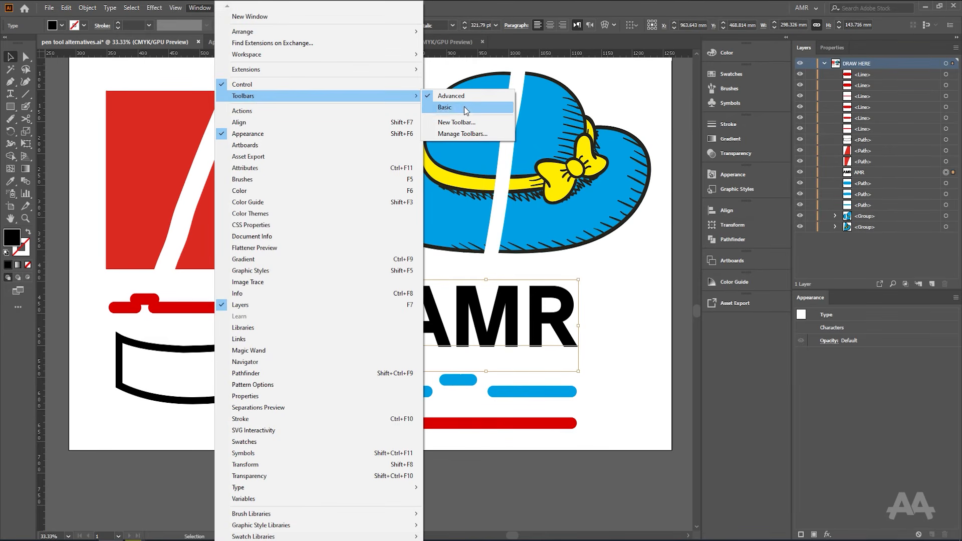
click(476, 122)
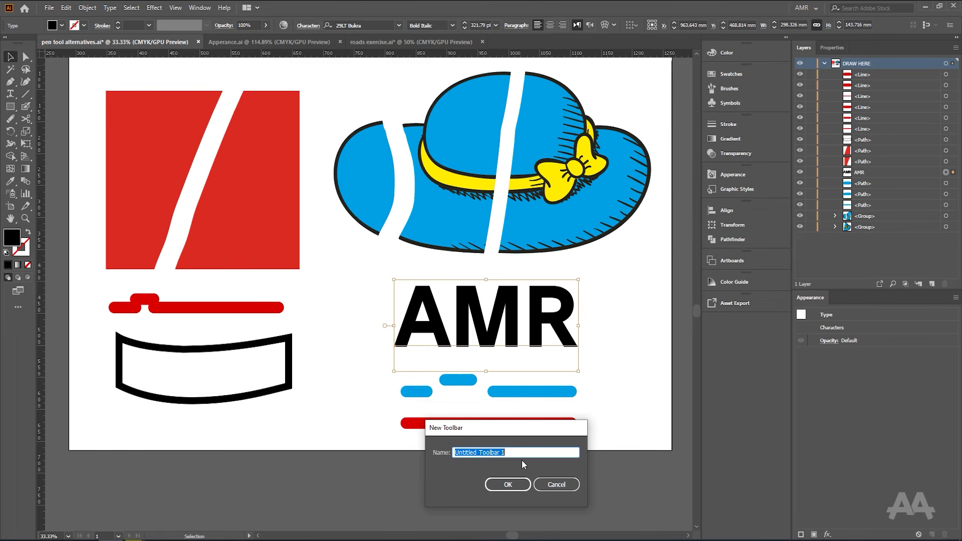
text(Draw)
click(516, 484)
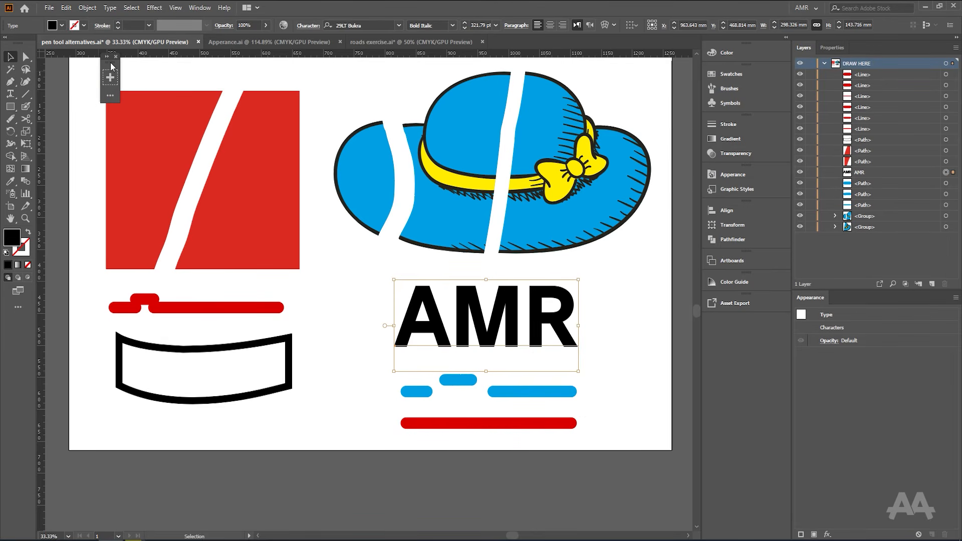
drag(112, 64, 74, 97)
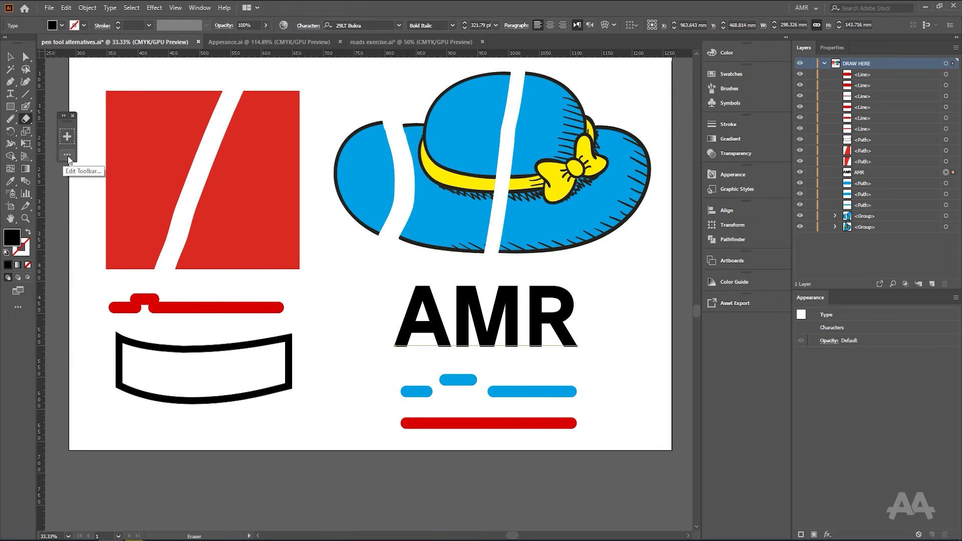
Step: Add drawing tools including Lasso, Paintbrush, Pencil and Blob Brush to the new Drawing toolbar
click(68, 155)
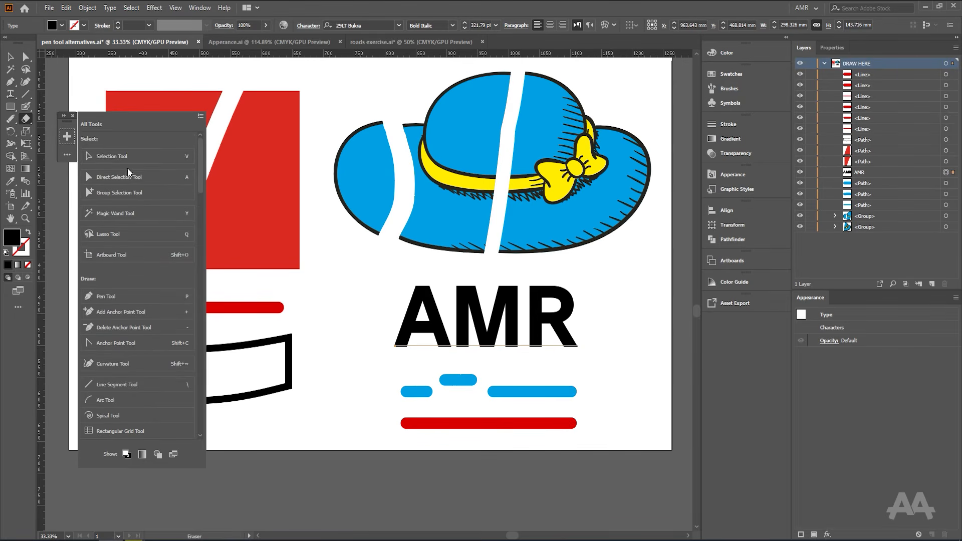
drag(124, 233, 72, 138)
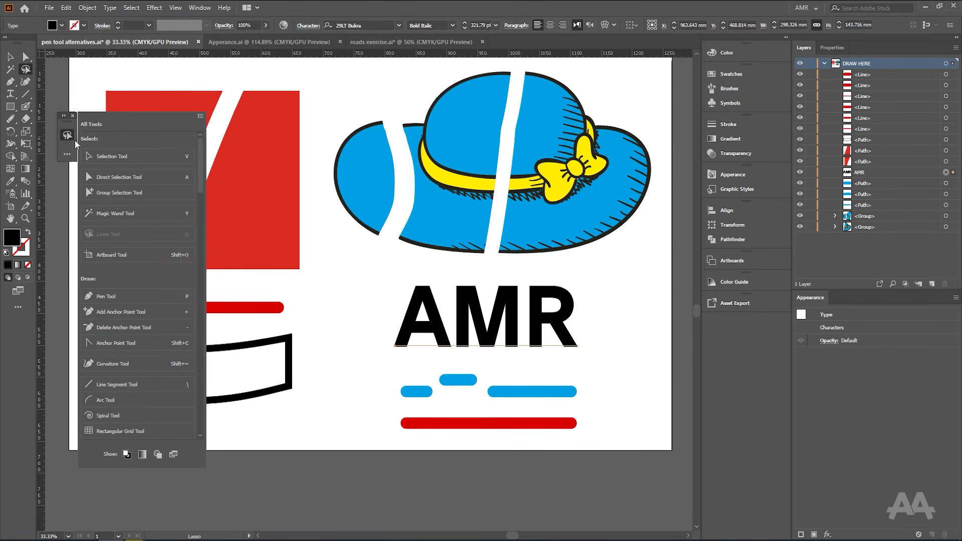
scroll(129, 235, down, 3)
mouse_move(110, 205)
mouse_down()
mouse_move(73, 143)
mouse_move(71, 166)
mouse_up()
scroll(122, 194, down, 5)
drag(124, 242, 68, 172)
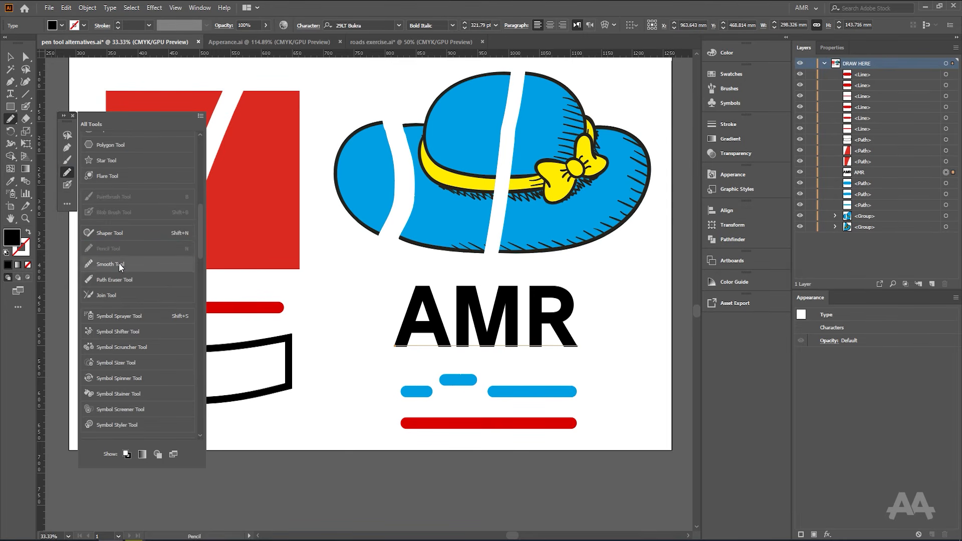
Step: Add the Path Eraser, Join, Eraser, Scissors and Knife tools to the Drawing toolbar
scroll(125, 248, down, 2)
scroll(124, 255, up, 2)
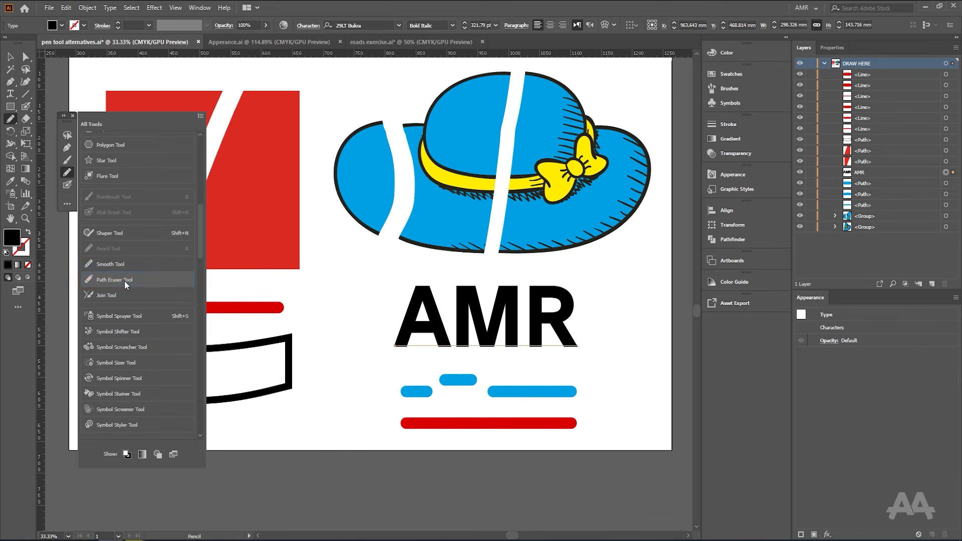
drag(70, 195, 67, 200)
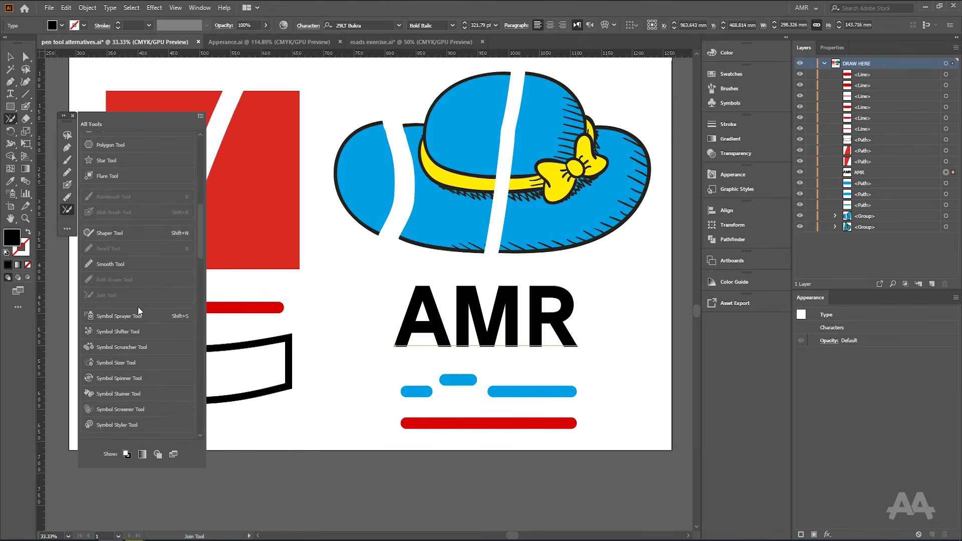
scroll(137, 308, down, 3)
scroll(109, 336, down, 5)
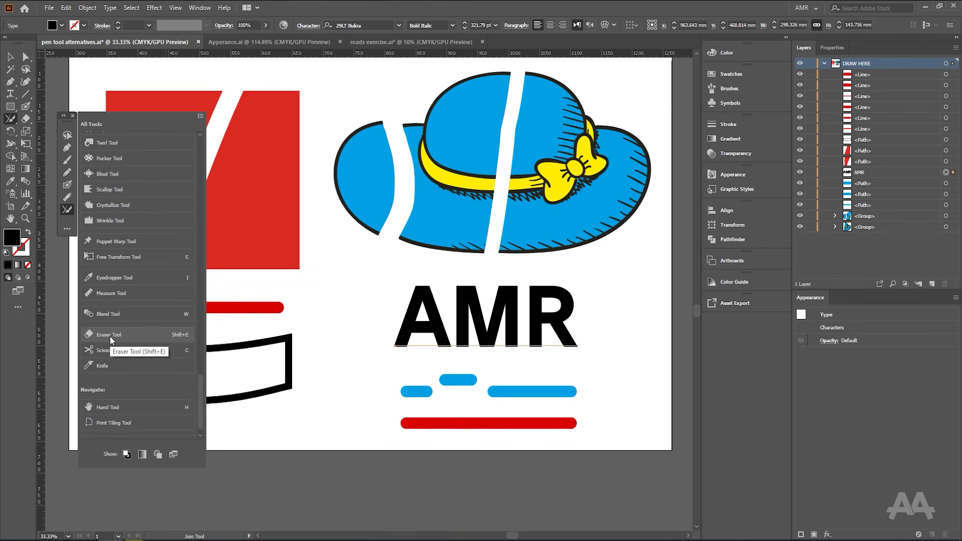
drag(110, 335, 67, 222)
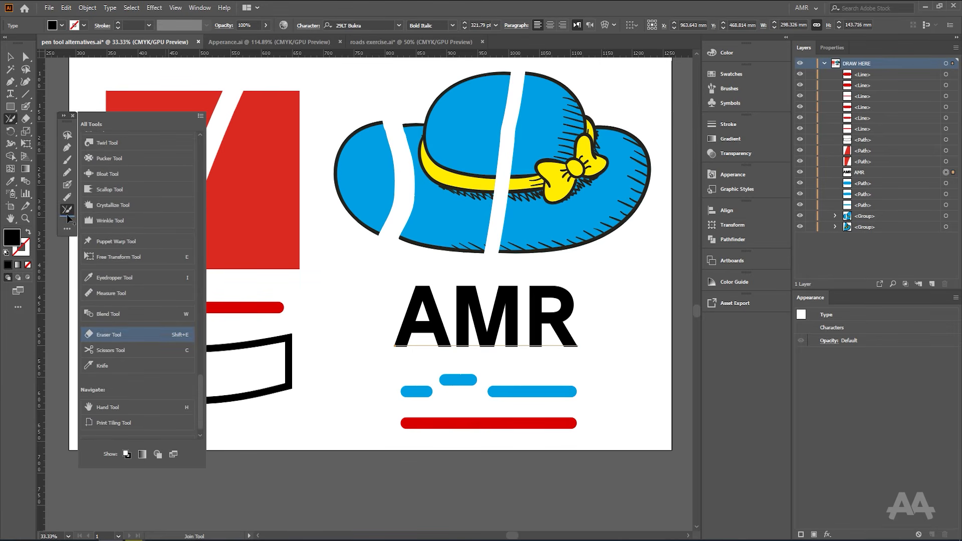
mouse_move(116, 348)
mouse_down()
mouse_move(67, 212)
mouse_move(67, 235)
mouse_up()
drag(113, 364, 68, 247)
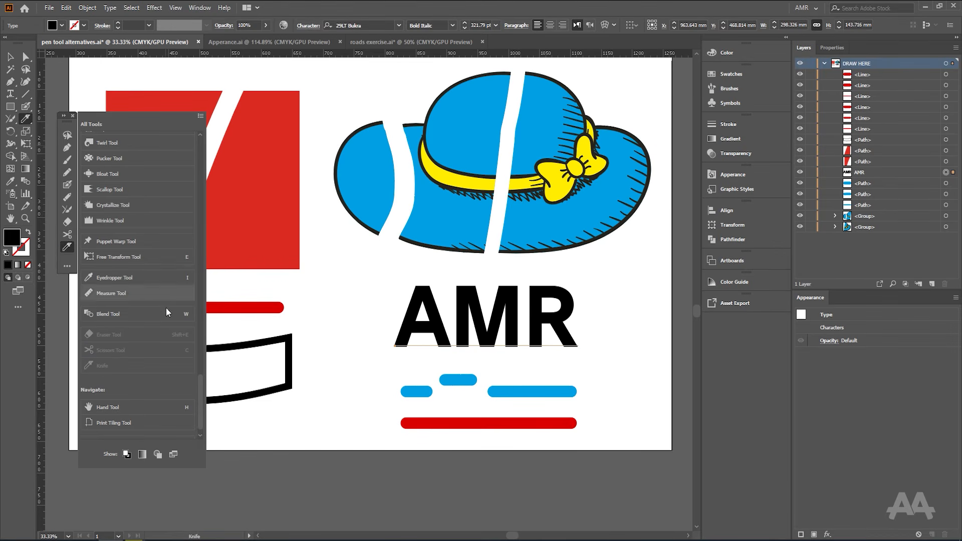
Step: Show the fill and stroke controls on the Drawing toolbar
drag(200, 385, 203, 412)
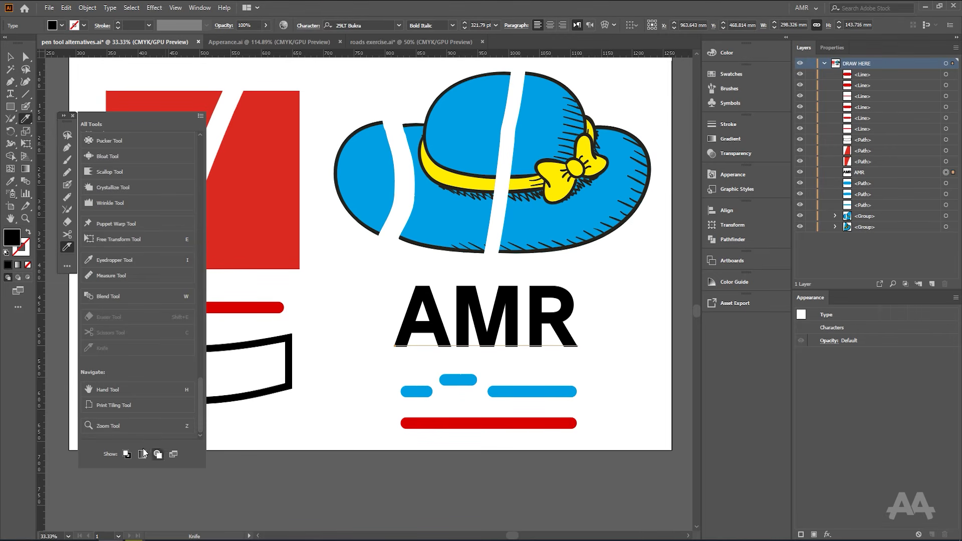
click(127, 455)
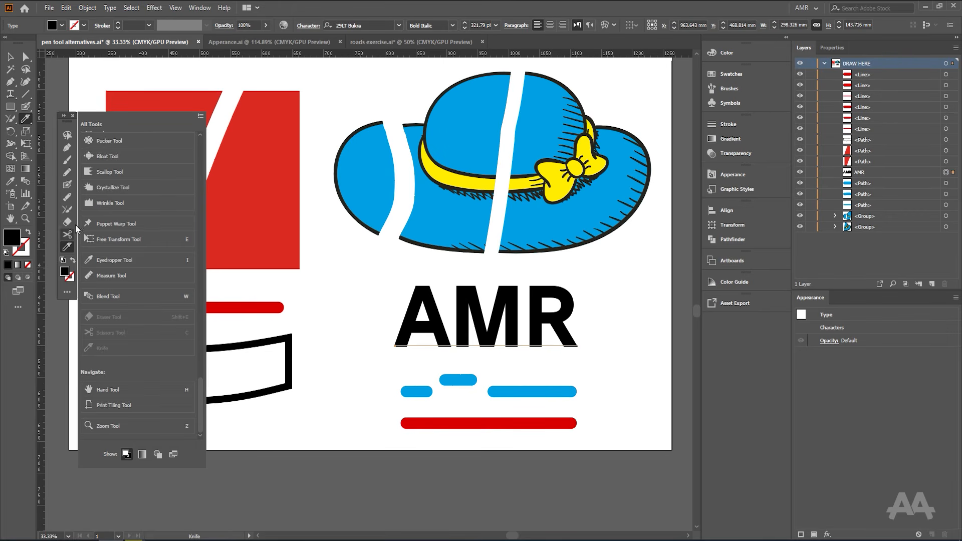
click(158, 455)
Step: Dock the Drawing toolbar alongside the panel column and detach it again to float near the main toolbar
drag(67, 121, 693, 101)
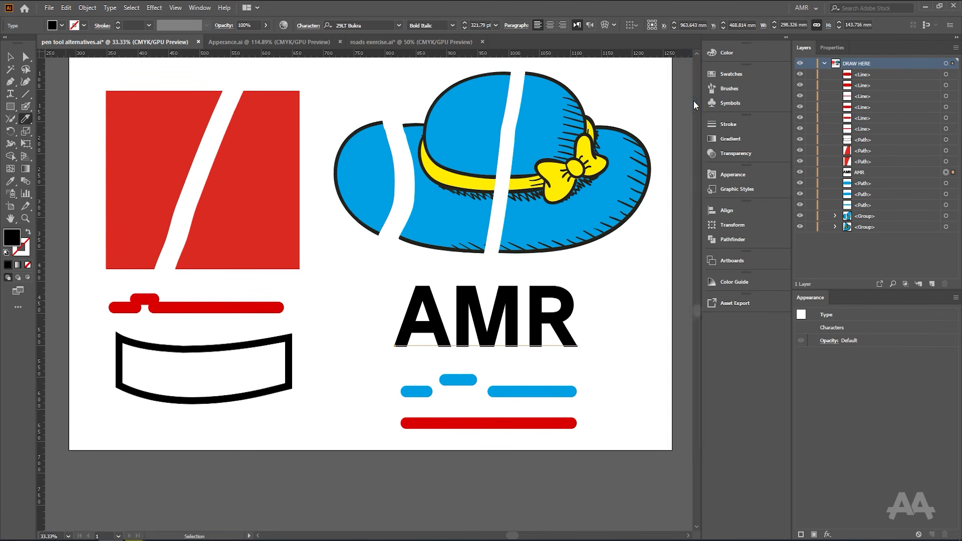
drag(596, 135, 584, 196)
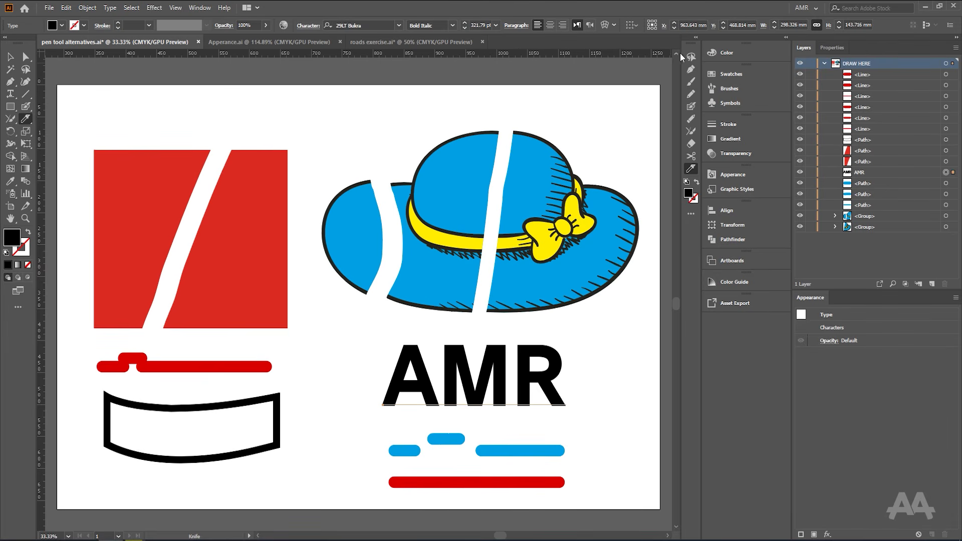
drag(688, 41, 67, 77)
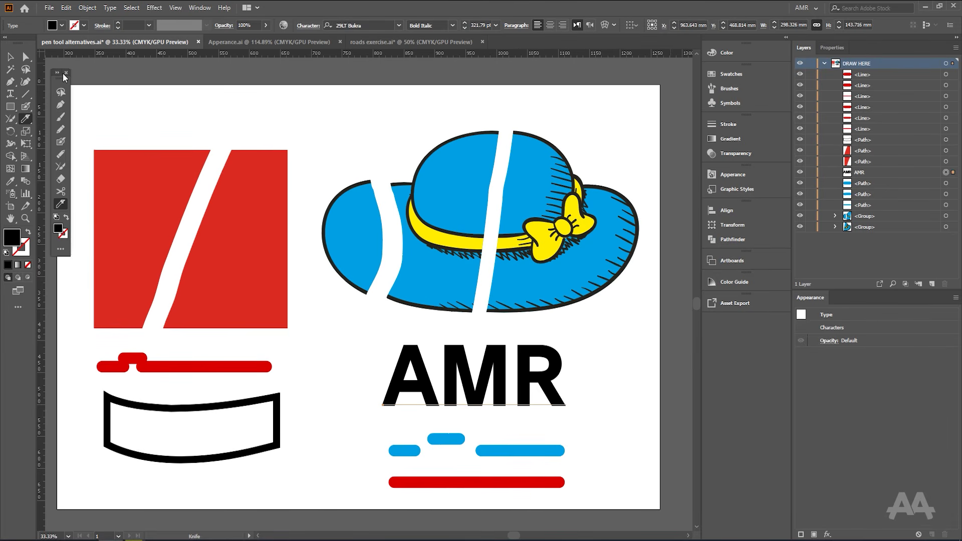
Step: Close the Drawing toolbar, switch to the Selection tool and reopen the saved Drawing toolbar
click(67, 73)
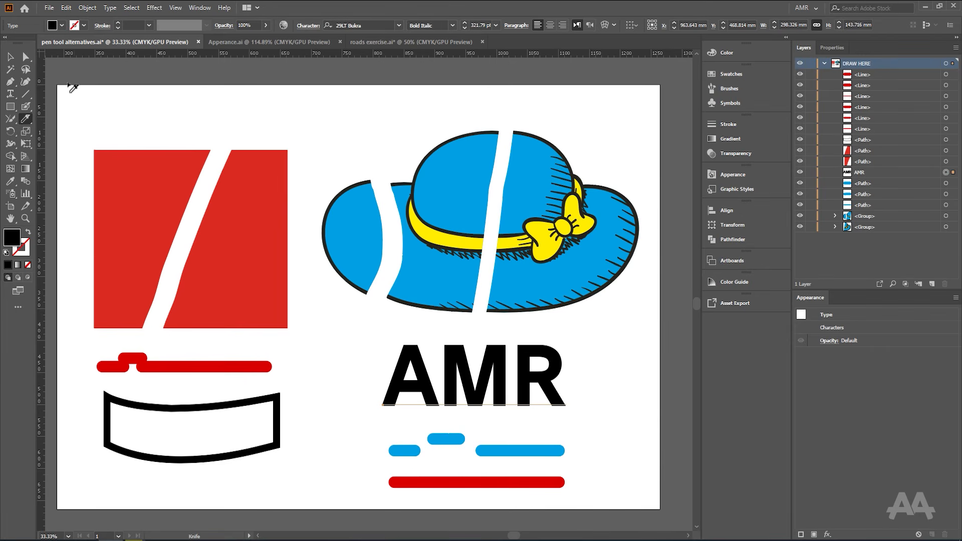
click(10, 56)
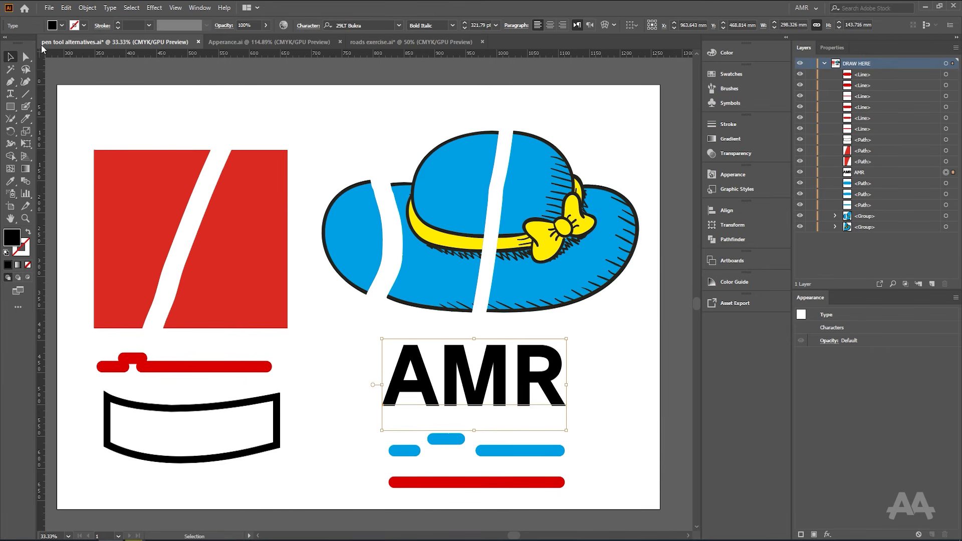
click(199, 7)
mouse_move(308, 95)
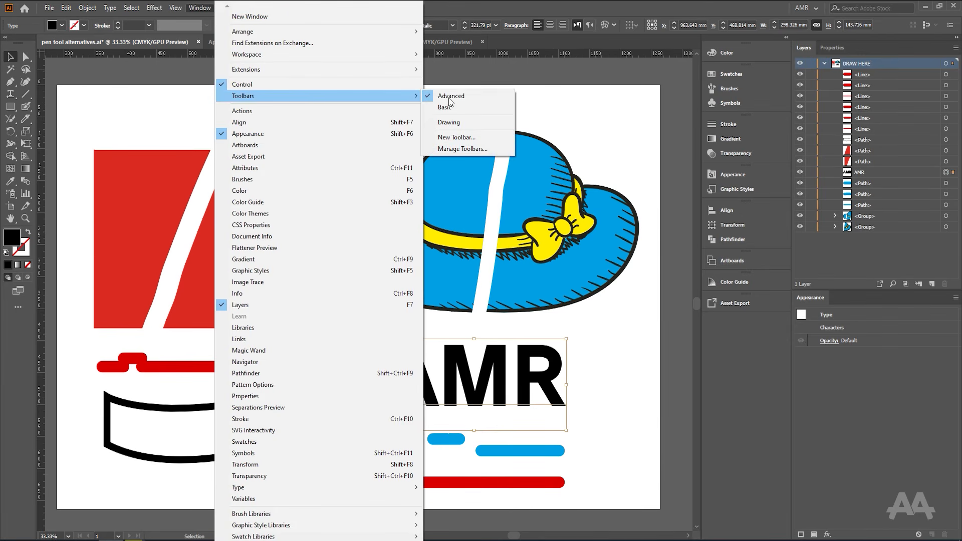
click(474, 122)
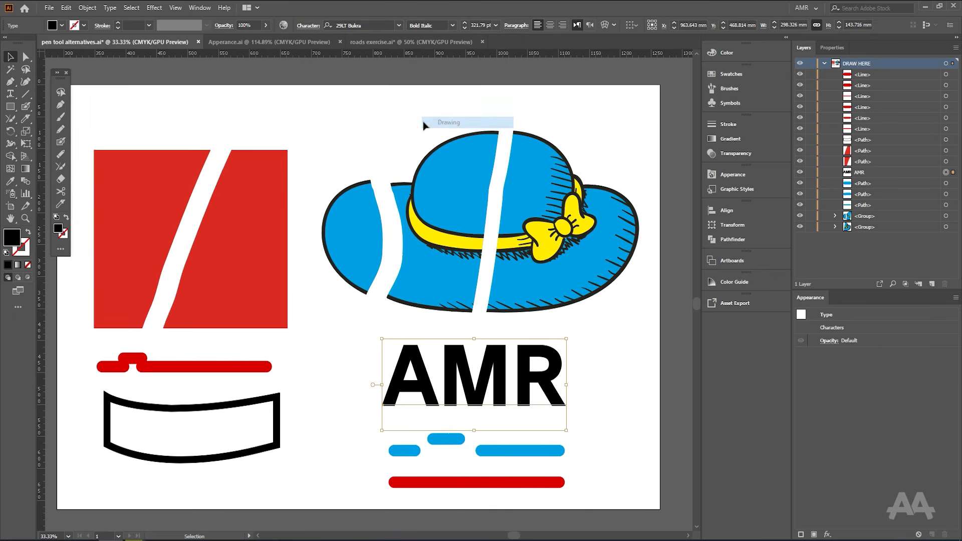
Step: View the list of all tools for the Drawing toolbar, close it and move the toolbar over the red square's edge
click(65, 249)
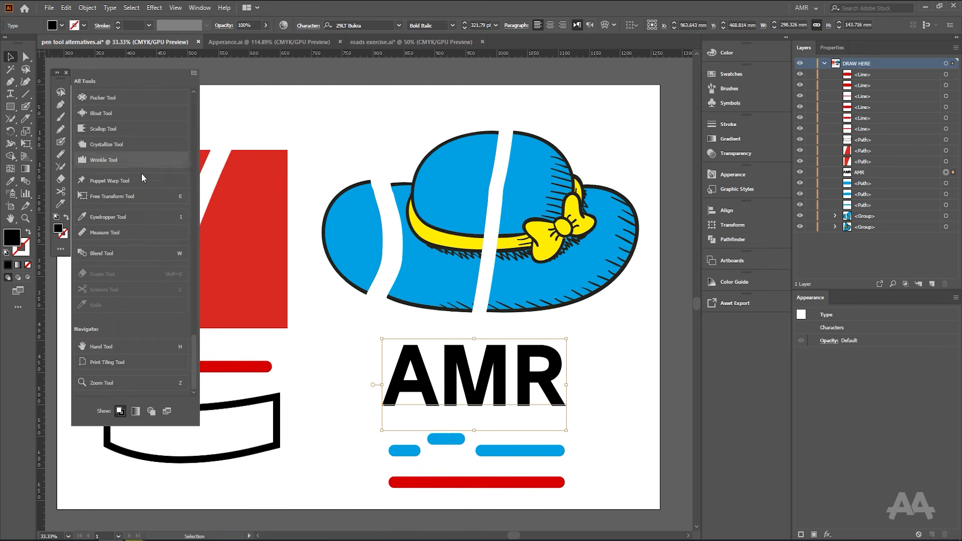
click(60, 81)
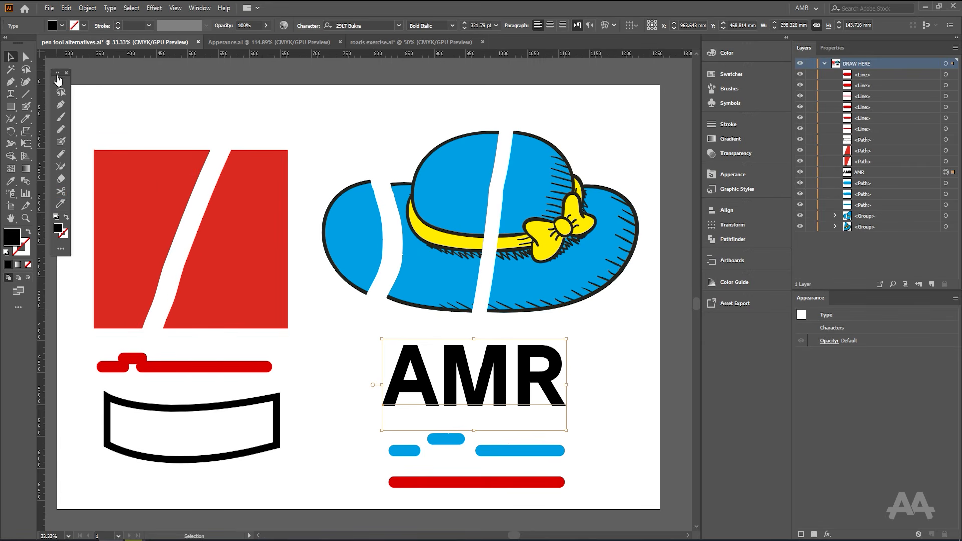
drag(60, 80, 83, 110)
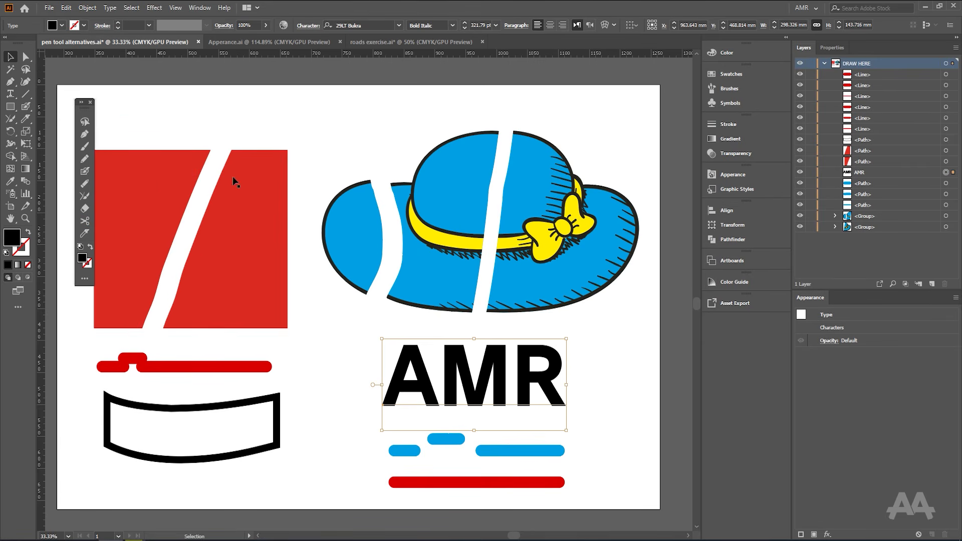
Step: Convert the large black text below the hat to outlines
click(11, 119)
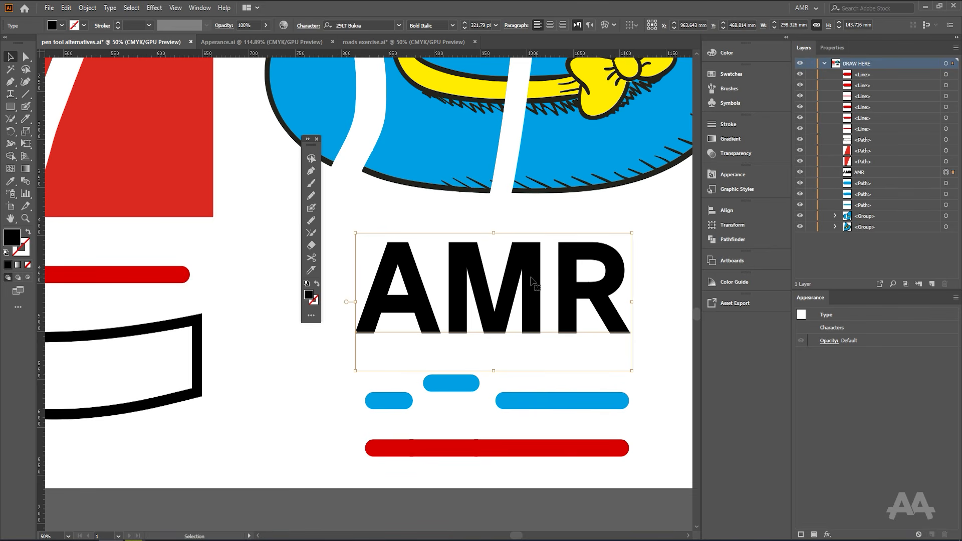
right_click(531, 276)
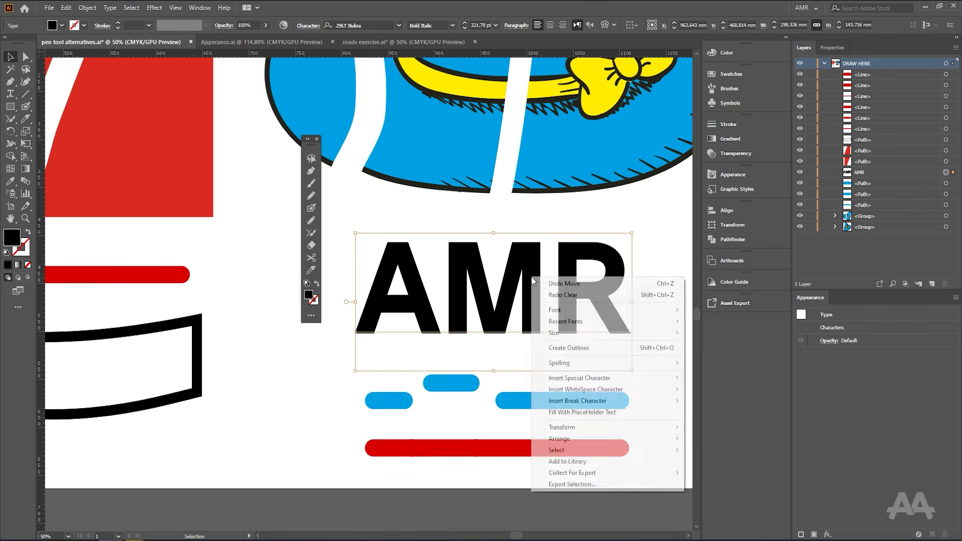
click(563, 349)
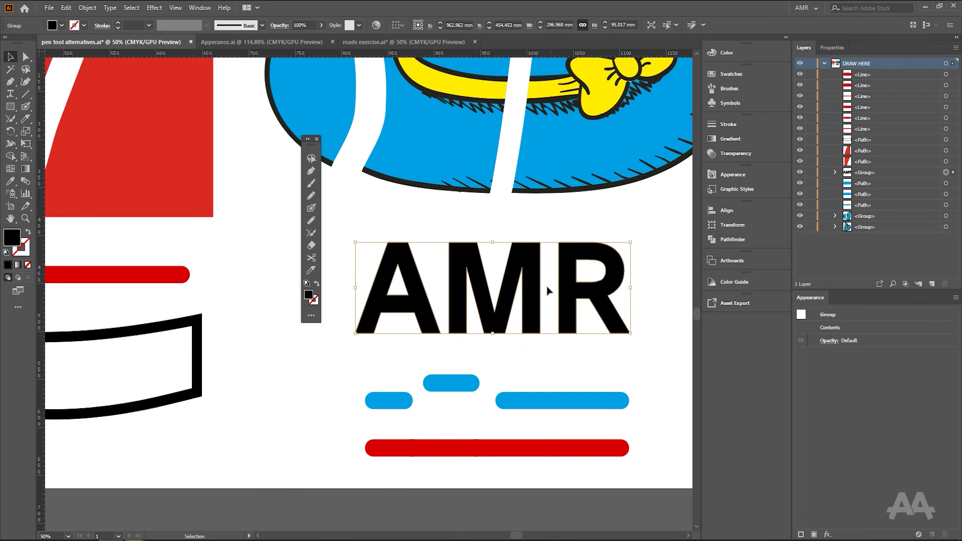
Step: Cut the outlined black letters horizontally through the middle with the Knife tool
drag(569, 243, 555, 322)
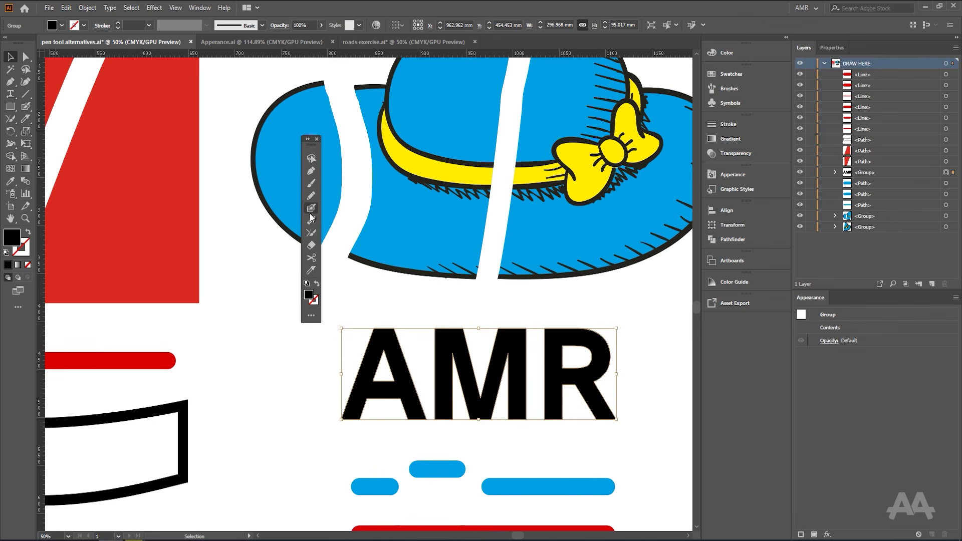
click(311, 271)
drag(334, 373, 634, 378)
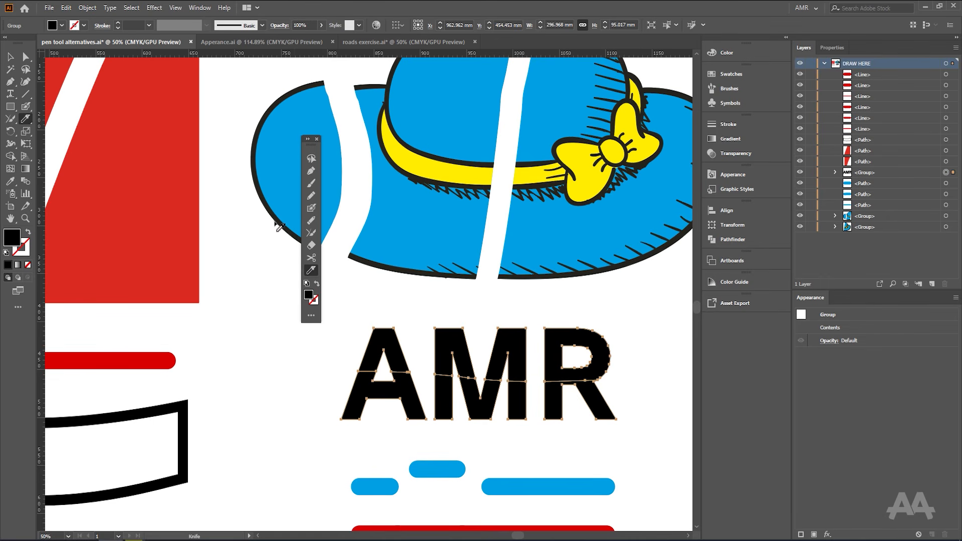
Step: Lasso the upper halves of the cut letters and shift them slightly away from the lower halves, undoing the surplus move
click(312, 158)
mouse_move(642, 316)
mouse_down()
mouse_move(439, 312)
mouse_move(365, 348)
mouse_move(440, 360)
mouse_move(635, 337)
mouse_up()
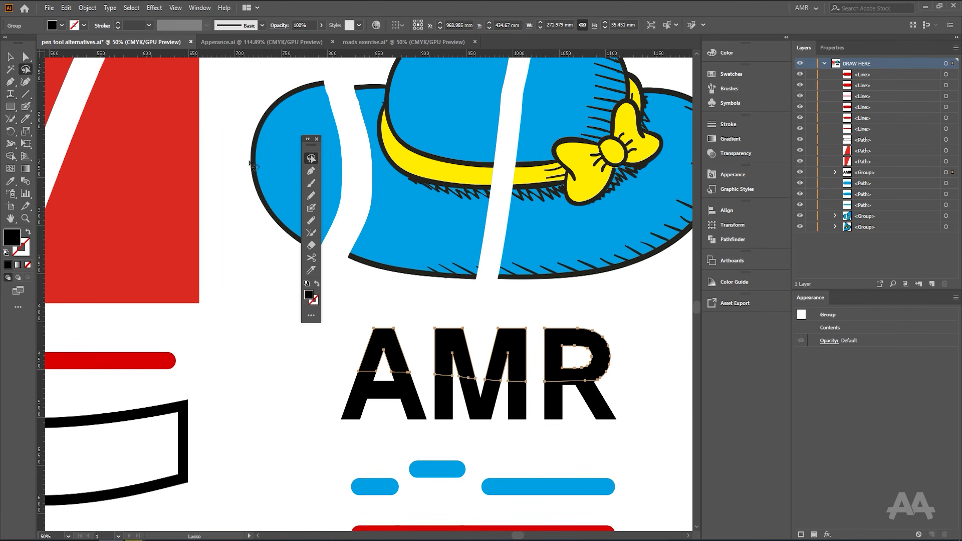
key(v)
mouse_move(550, 340)
mouse_down()
mouse_move(553, 326)
mouse_move(563, 337)
mouse_up()
key(ctrl+z)
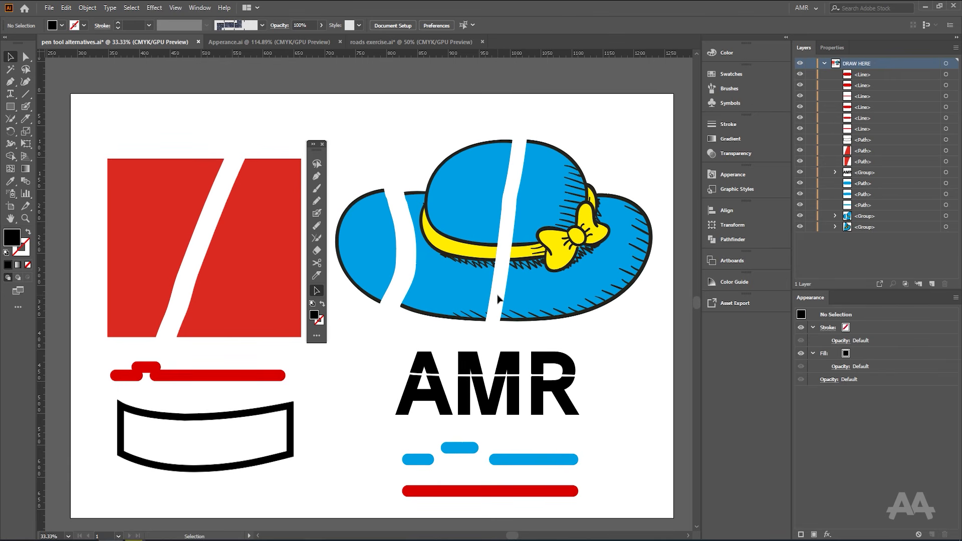
Step: In Apperance.ai, select the vertical road path and apply the dark road graphic style to it
click(273, 42)
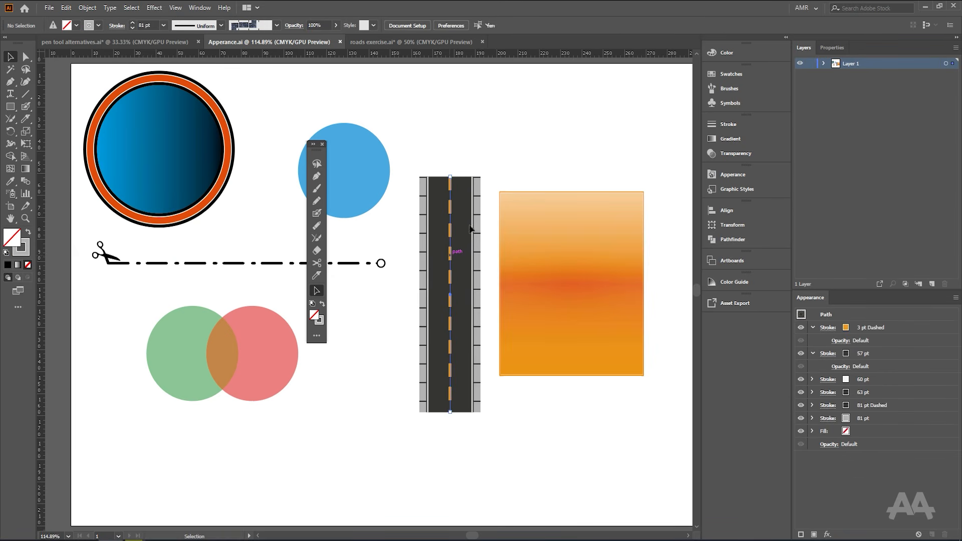
click(450, 250)
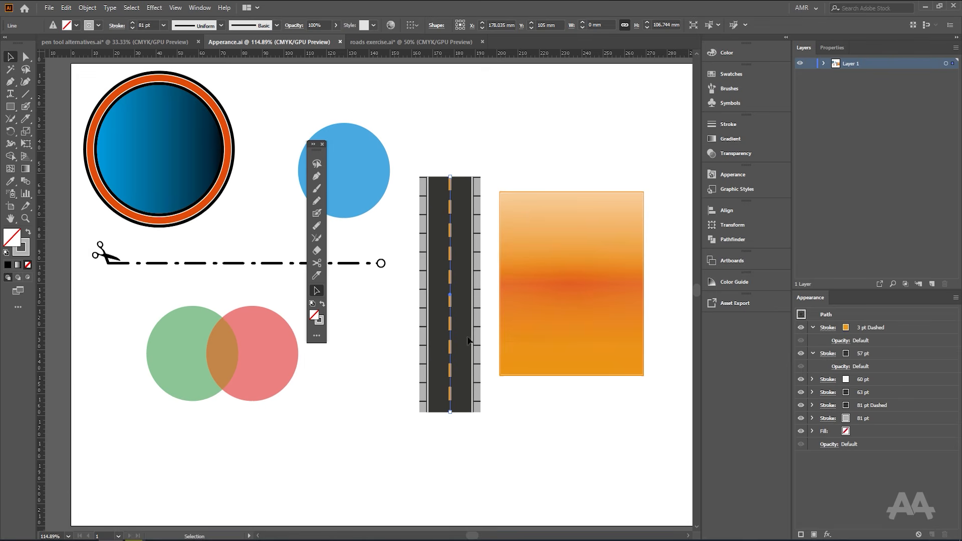
click(721, 189)
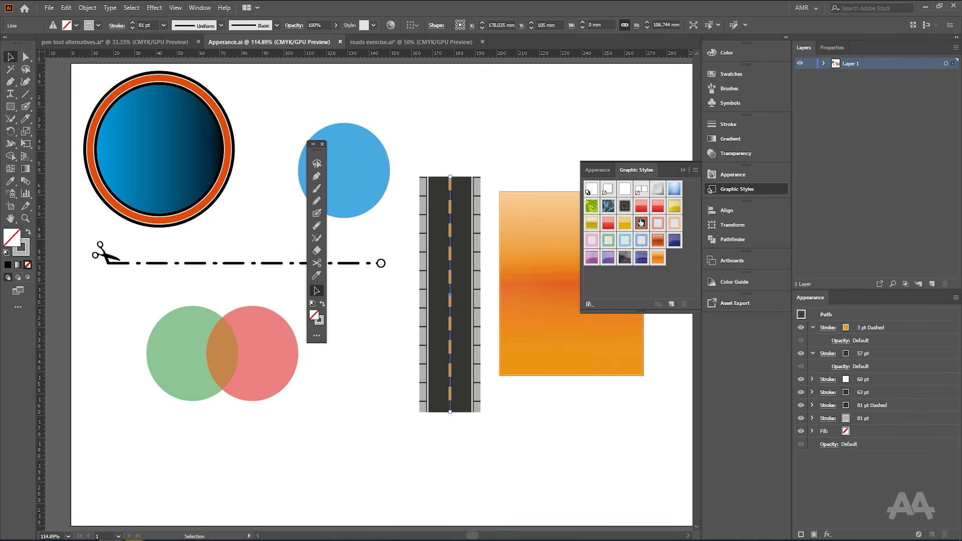
click(625, 207)
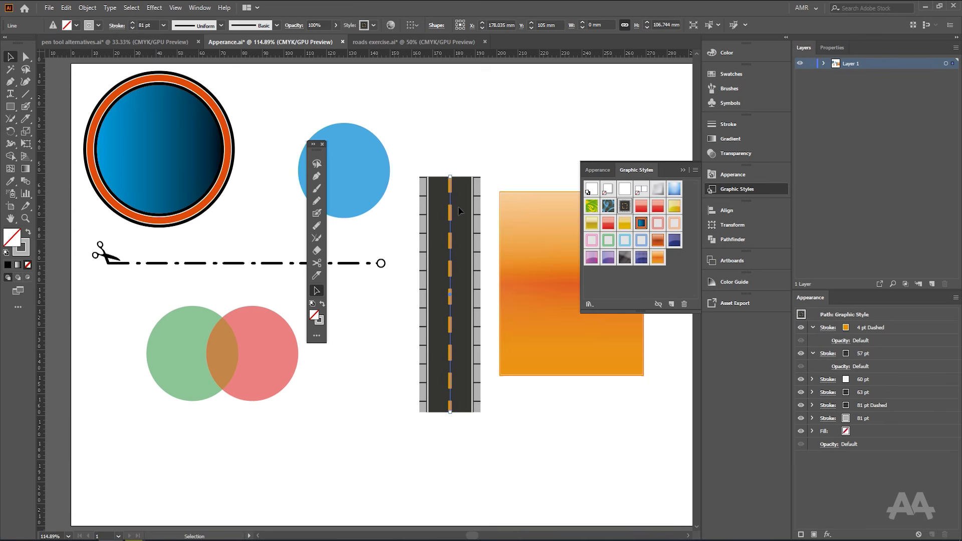
Step: In roads exercise.ai, view the dialog for loading another graphic style library, cancel it and show the Apperance style library
click(389, 42)
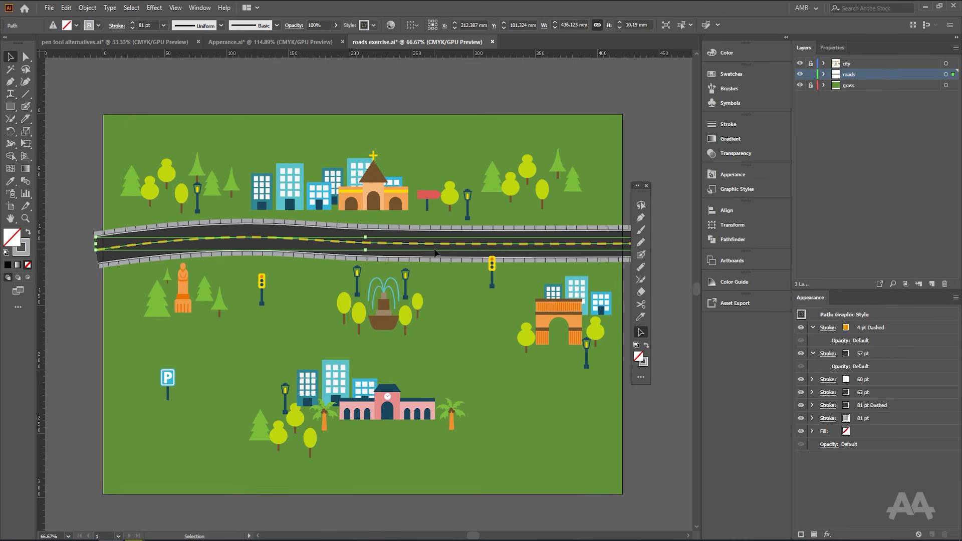
scroll(436, 258, down, 1)
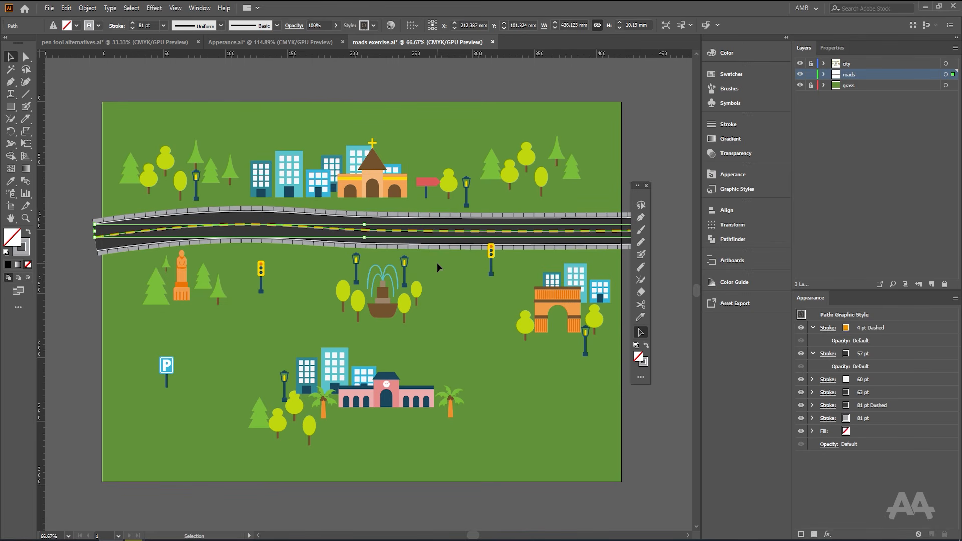
click(725, 189)
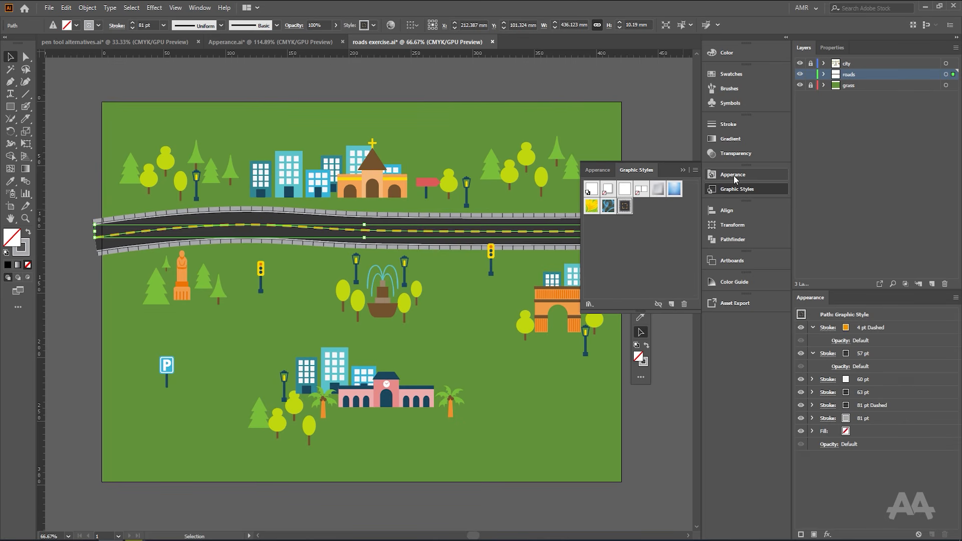
click(591, 304)
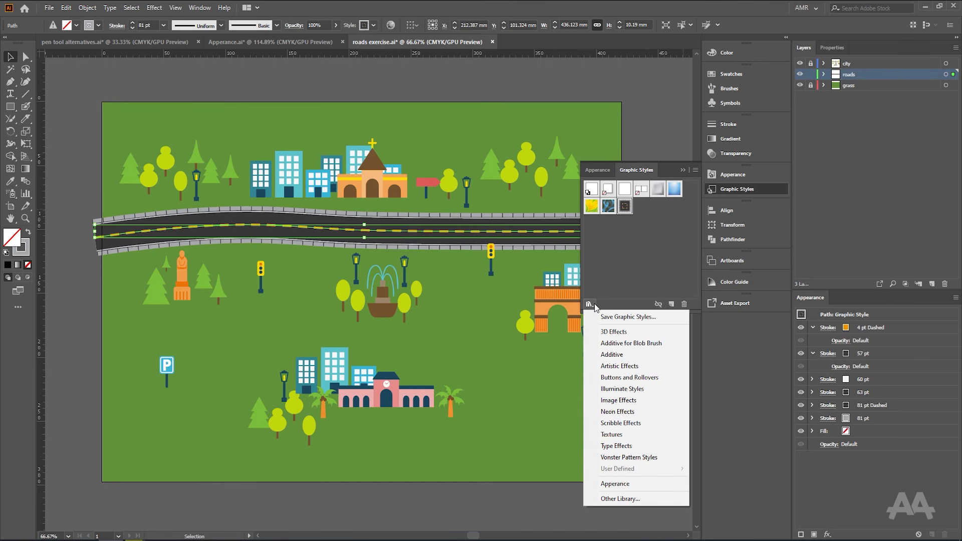
click(623, 499)
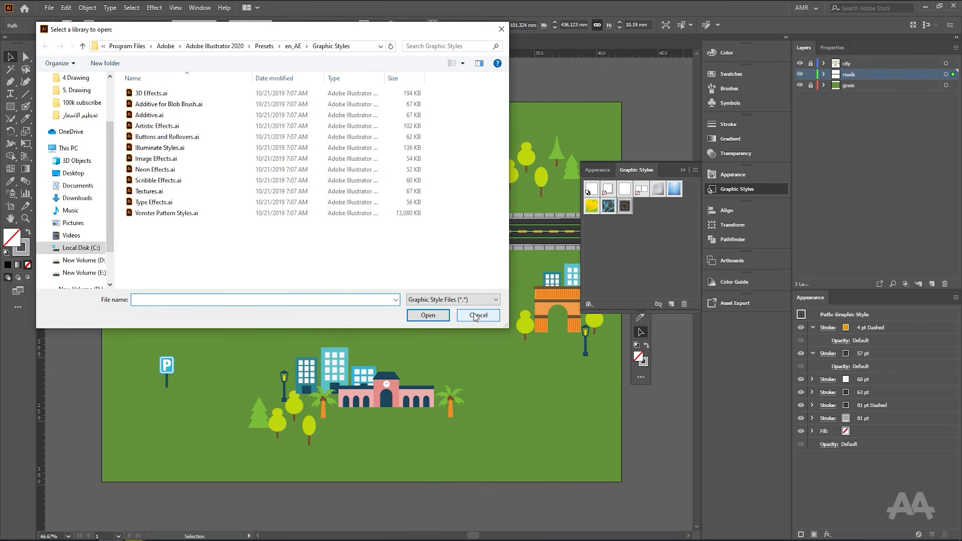
click(477, 315)
click(599, 171)
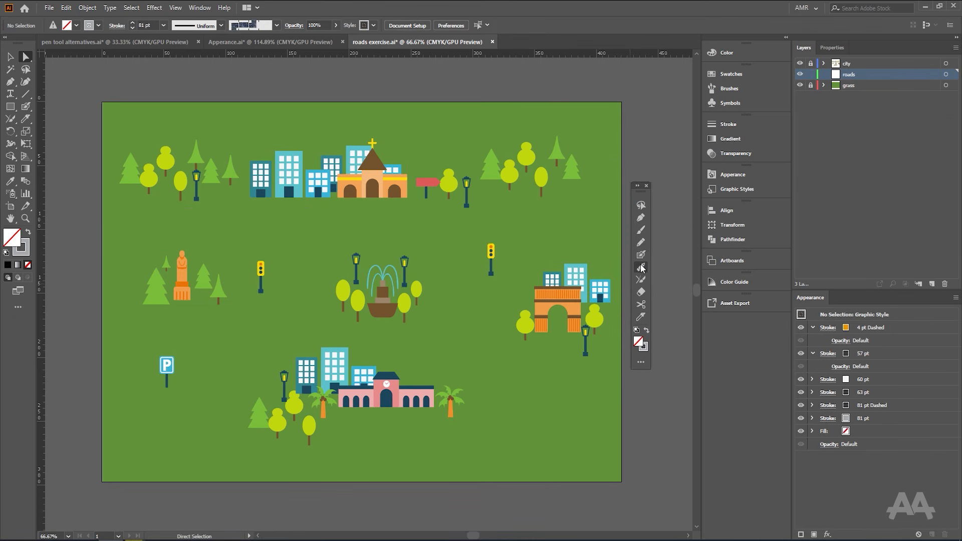
Step: Draw a Pencil path about 171 mm wide from the artboard's left edge below the upper buildings and apply the road graphic style
click(641, 268)
mouse_move(94, 241)
mouse_down()
mouse_move(242, 216)
mouse_move(307, 225)
mouse_up()
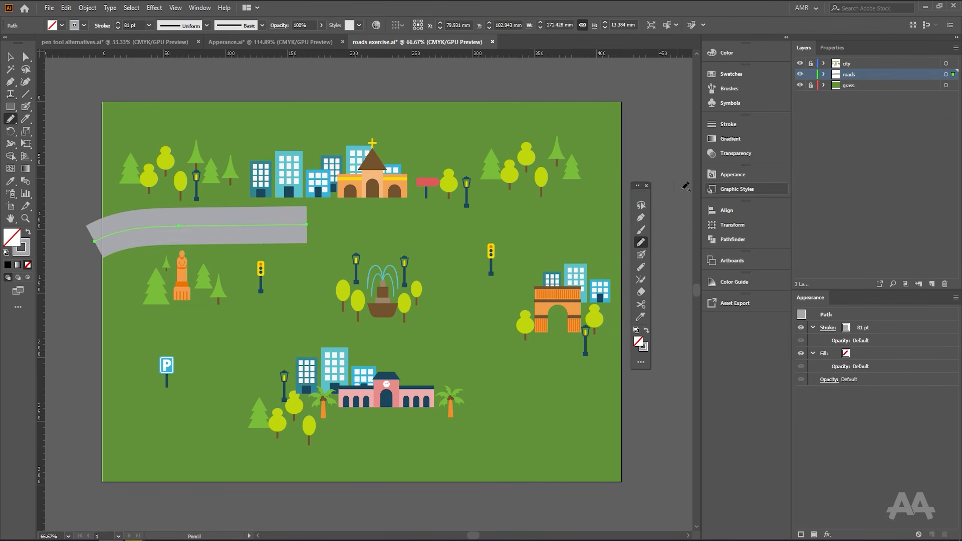
click(734, 188)
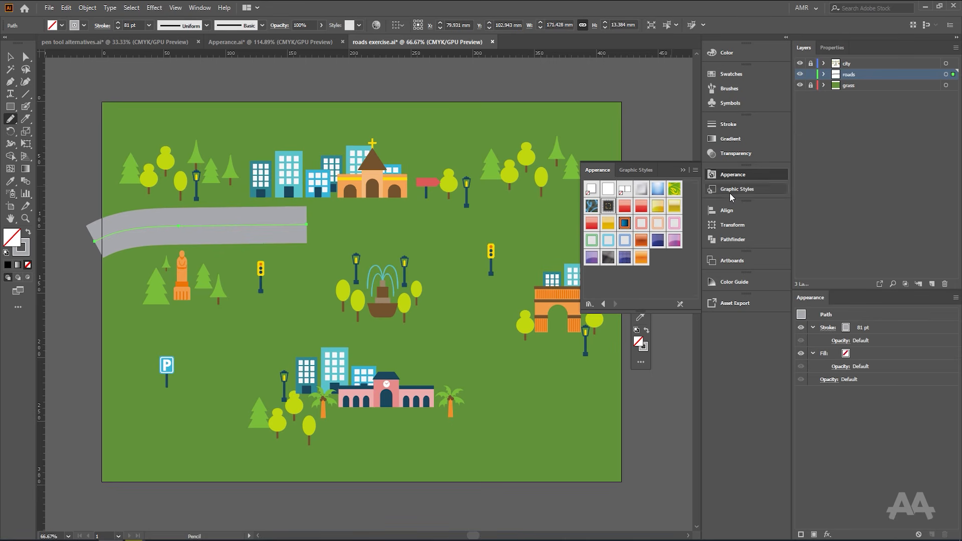
click(607, 207)
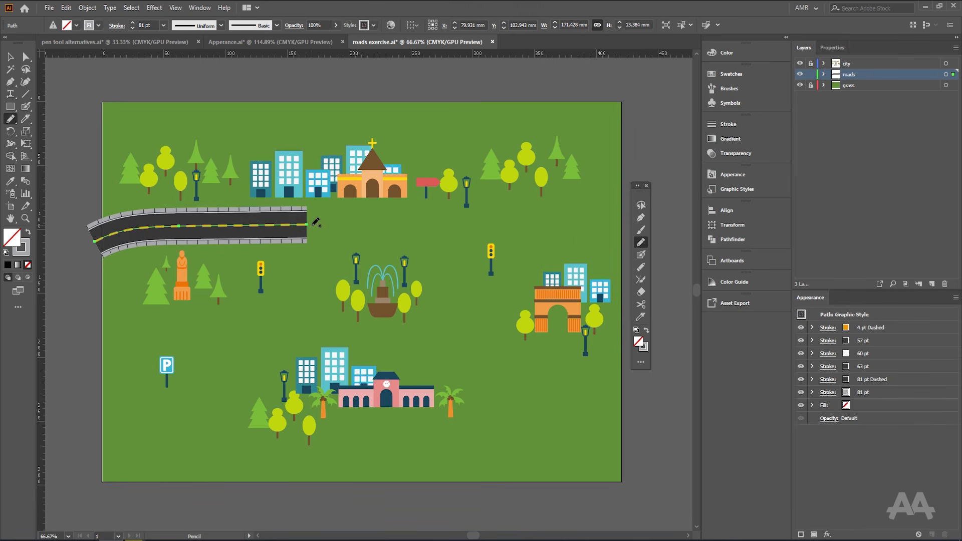
Step: Accept the Pencil options with Edit selected paths enabled and extend the road past the artboard's right edge to about 470 mm wide
key(Return)
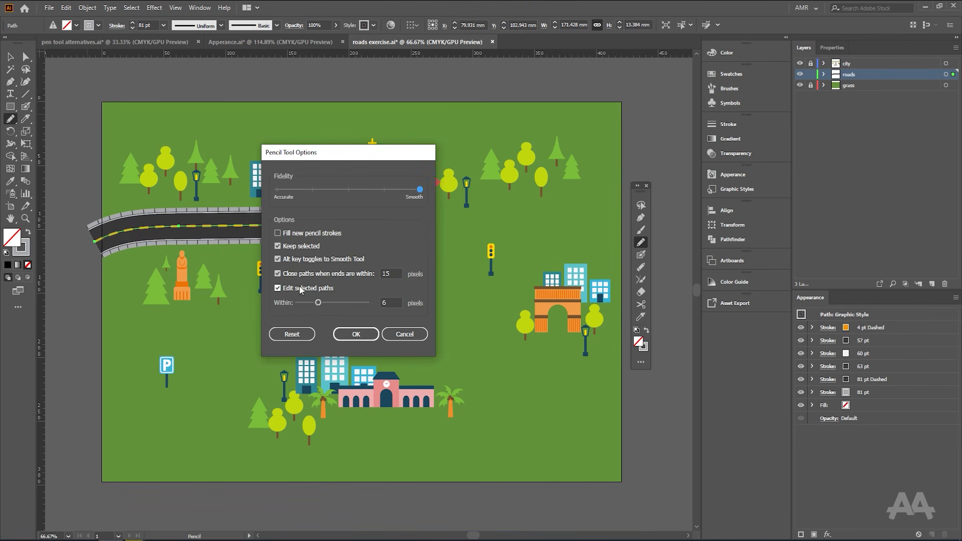
click(354, 335)
drag(308, 226, 527, 227)
drag(519, 228, 675, 211)
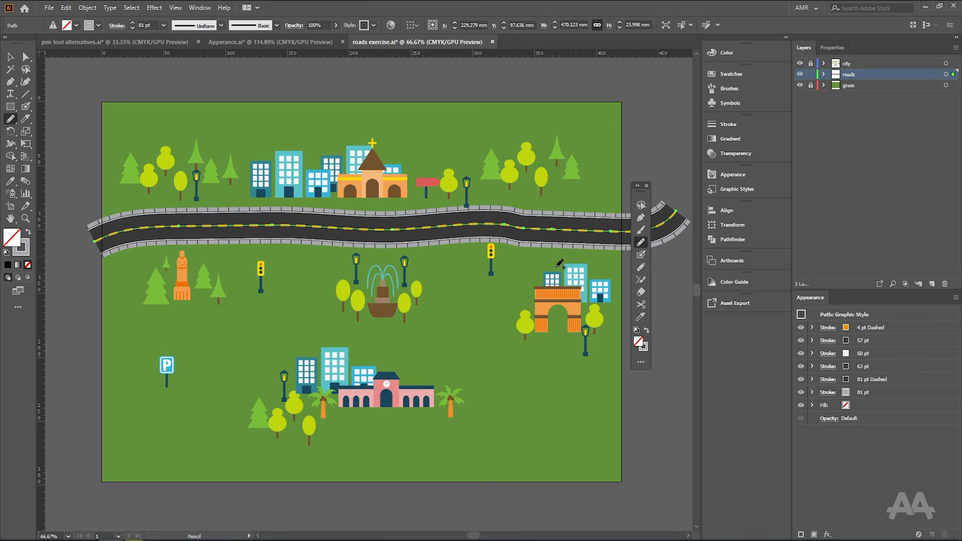
Step: Draw a curved branch about 154 by 136 mm from the artboard's lower right edge to the main road and apply the road style
mouse_move(639, 403)
mouse_down()
mouse_move(531, 392)
mouse_move(461, 344)
mouse_move(449, 230)
mouse_up()
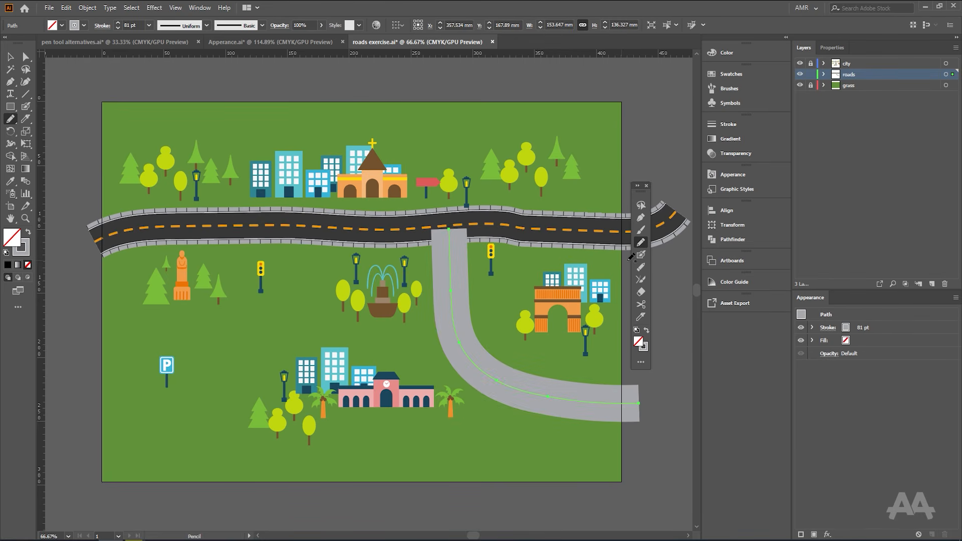
click(734, 190)
click(624, 207)
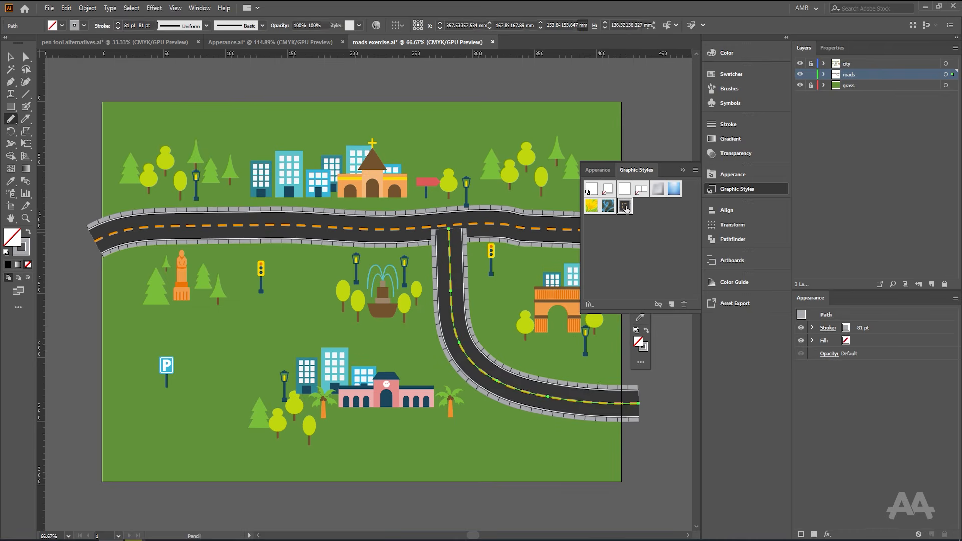